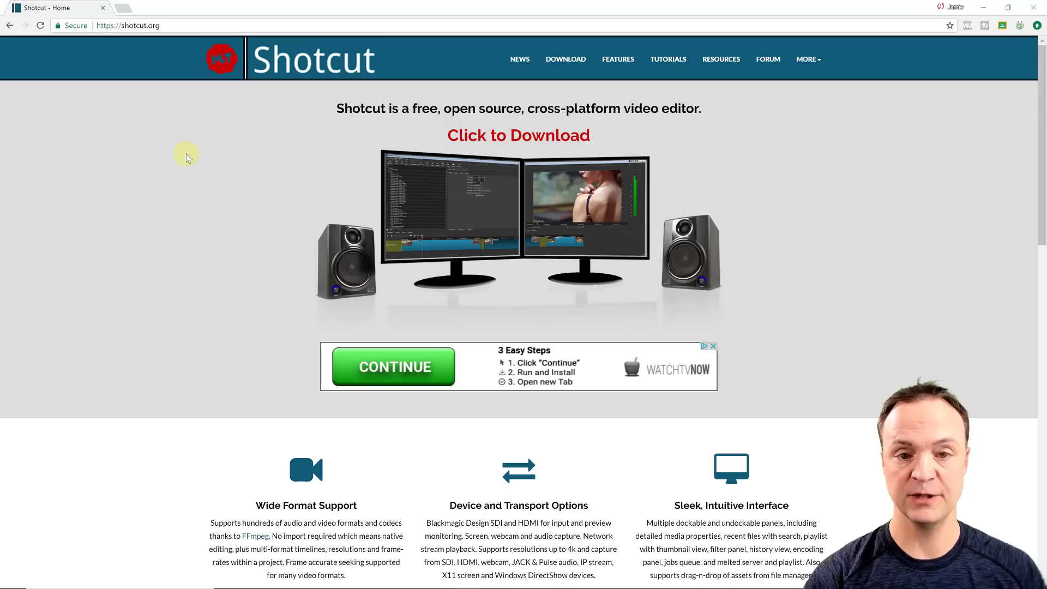
Open the Shotcut download page from the project's home page.
{"action": "left_click", "coordinate": [540, 137]}
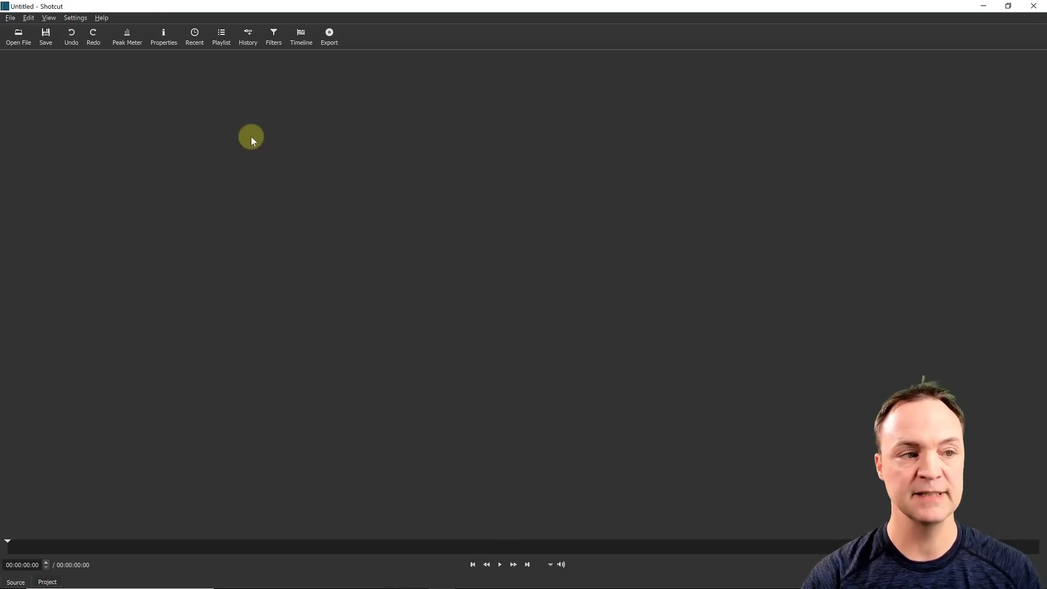
Show the Timeline and Properties panels in the Shotcut workspace.
{"action": "left_click", "coordinate": [74, 28]}
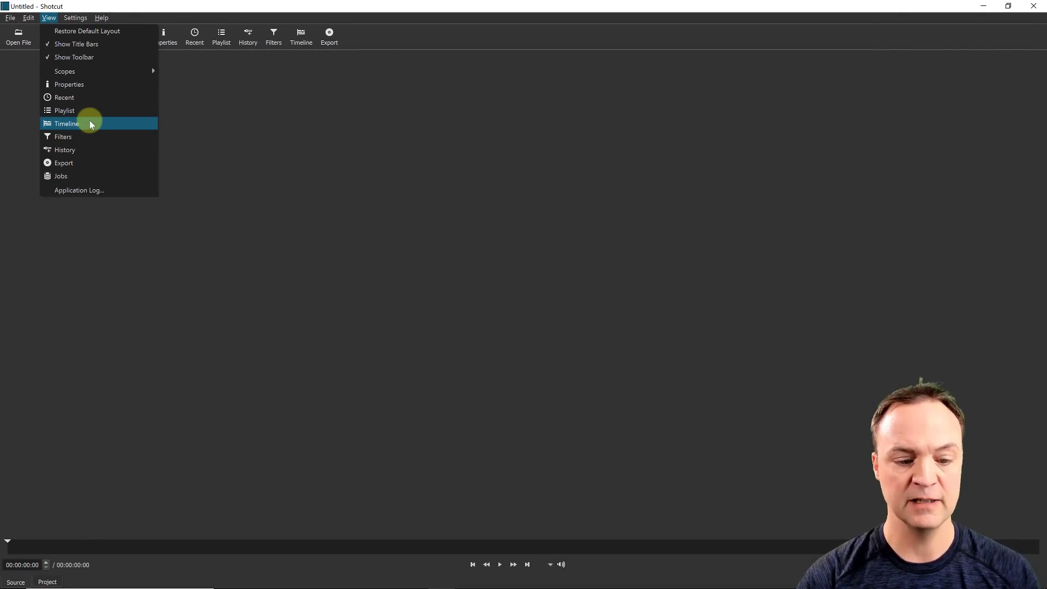
{"action": "left_click", "coordinate": [90, 124]}
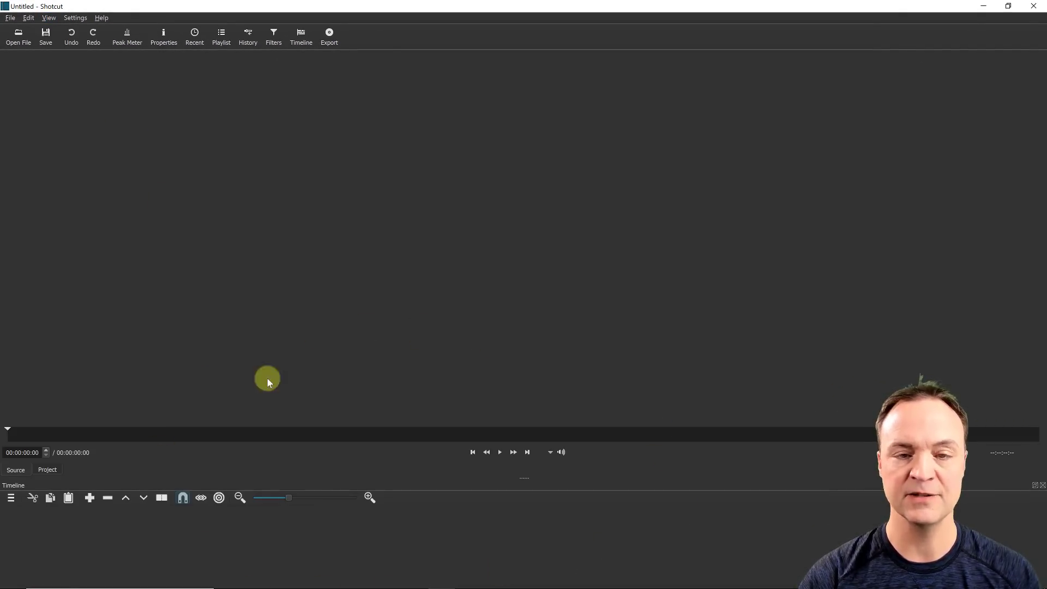
{"action": "left_click", "coordinate": [48, 17]}
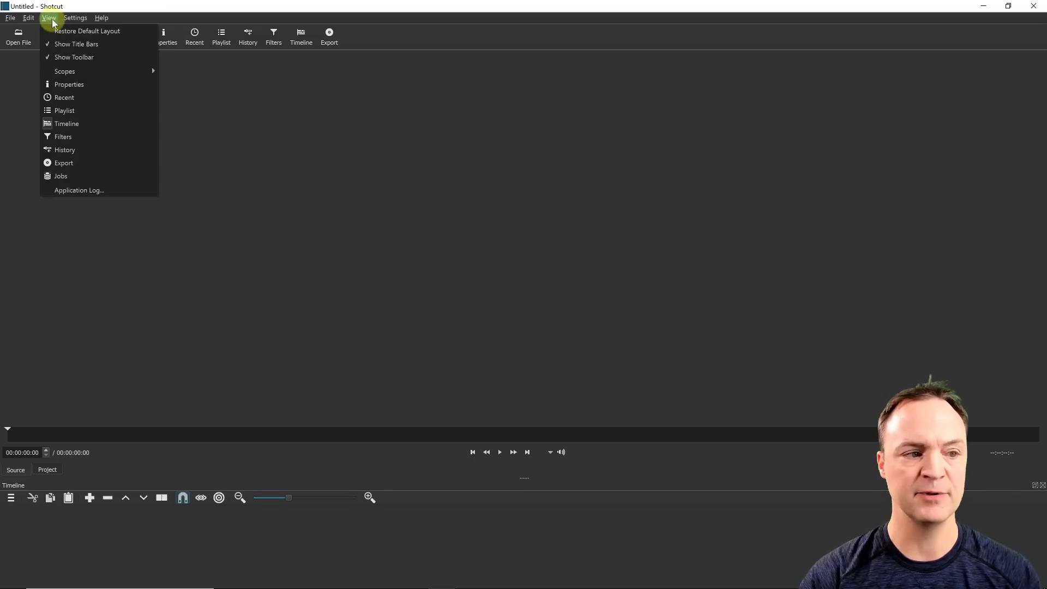
{"action": "left_click", "coordinate": [70, 85]}
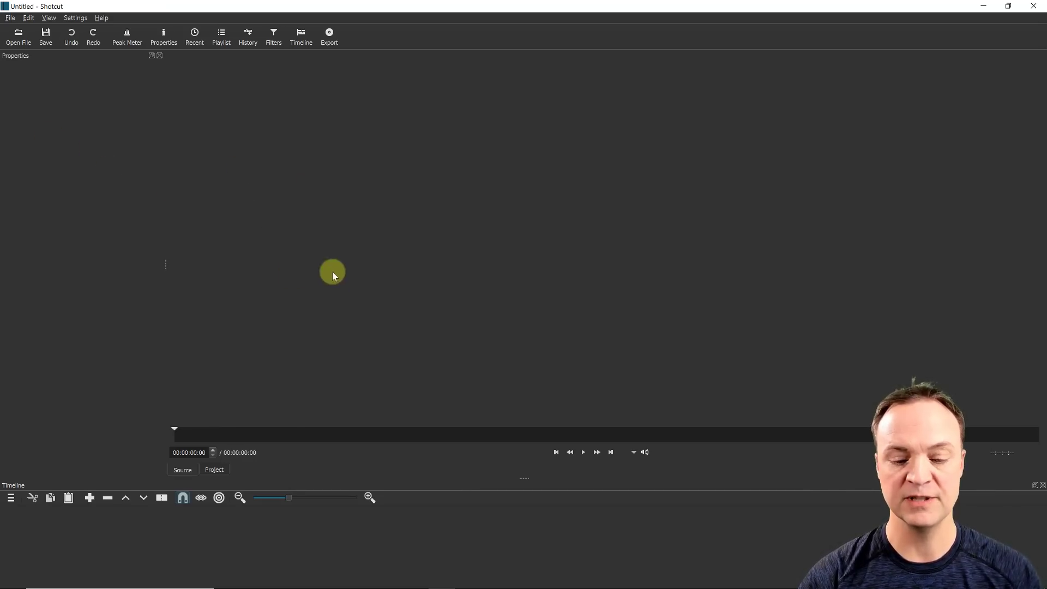
Undock the Timeline panel as a floating window and dock it back below the preview.
{"action": "left_click", "coordinate": [49, 18]}
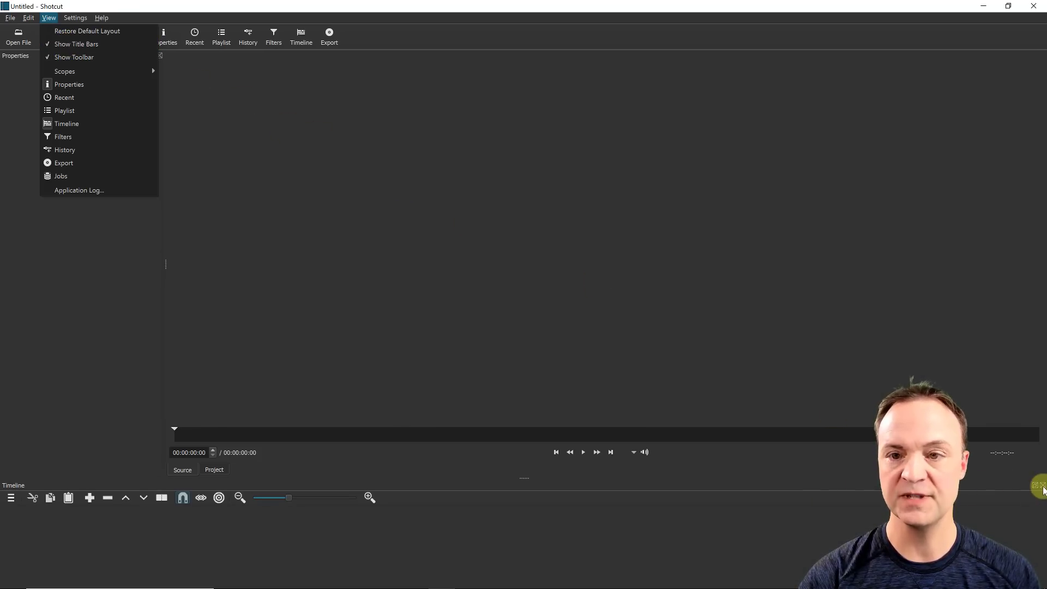
{"action": "left_click_drag", "start_coordinate": [620, 486], "coordinate": [611, 234]}
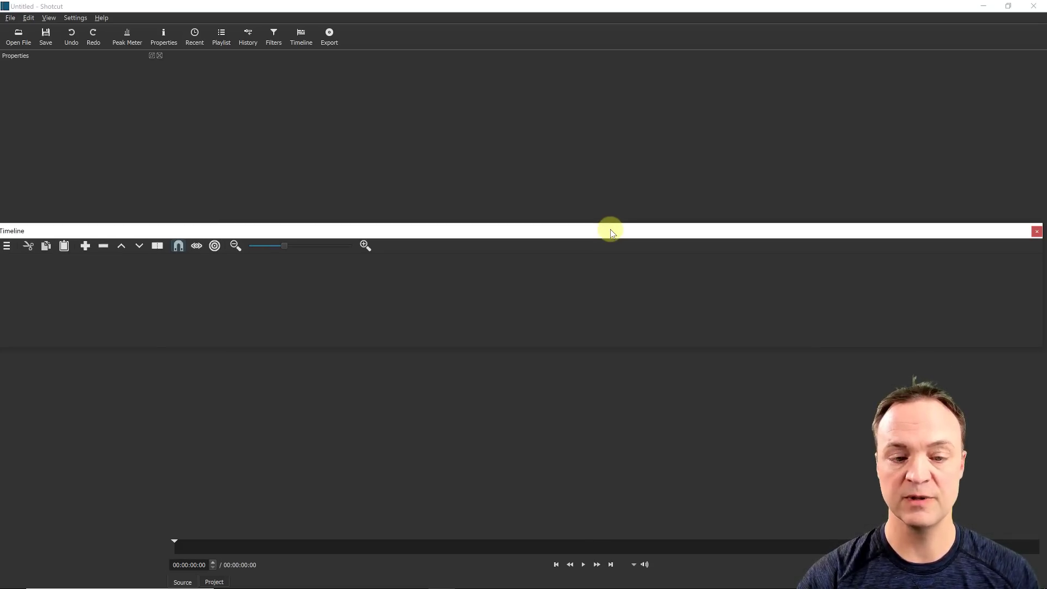
{"action": "left_click_drag", "start_coordinate": [610, 229], "coordinate": [585, 583]}
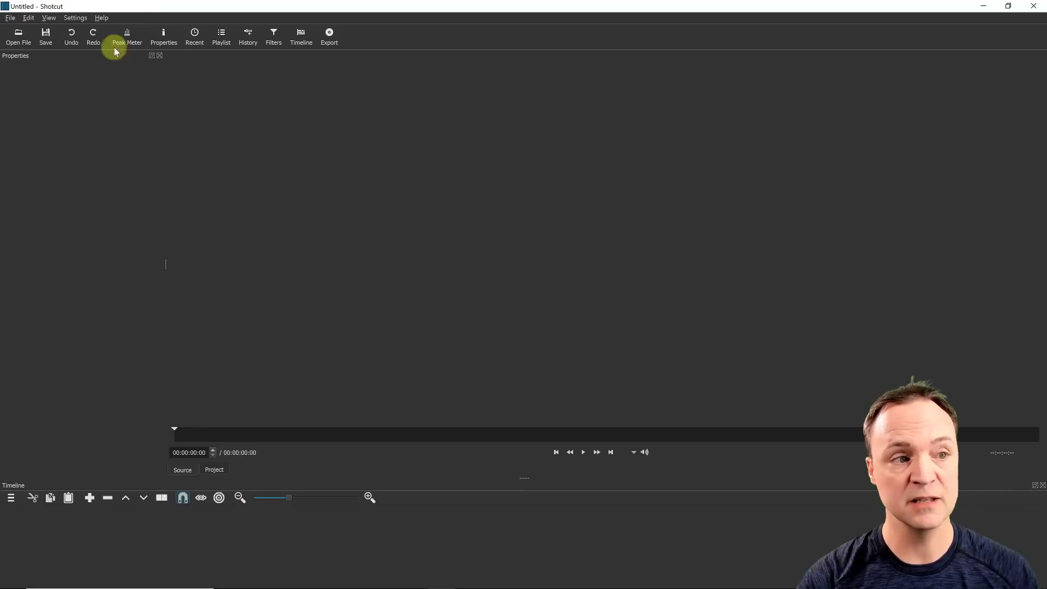
Look through the interface languages available in the settings without changing the language.
{"action": "left_click", "coordinate": [77, 18]}
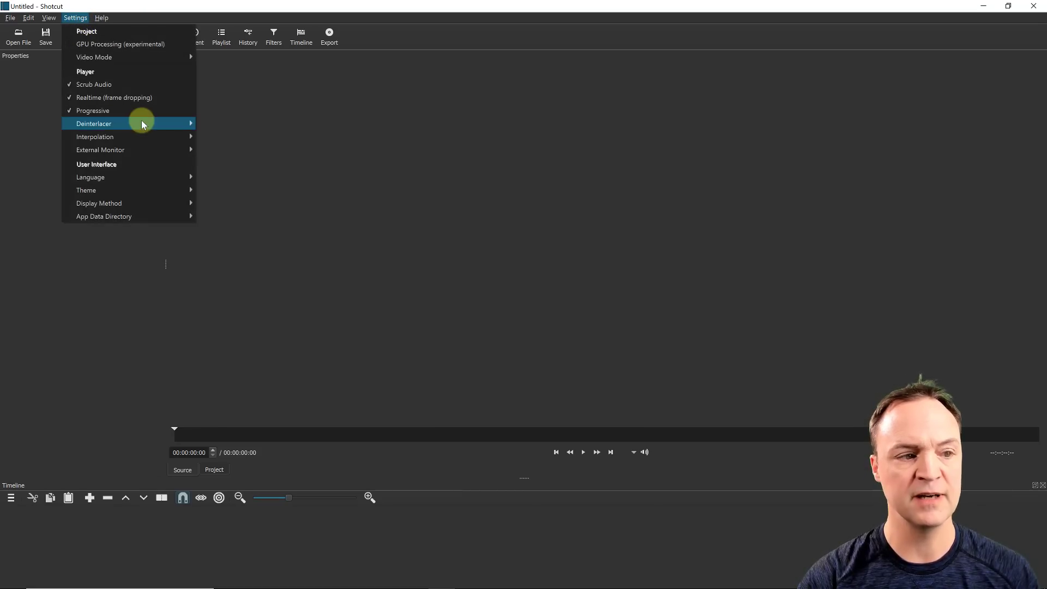
{"action": "mouse_move", "coordinate": [143, 174]}
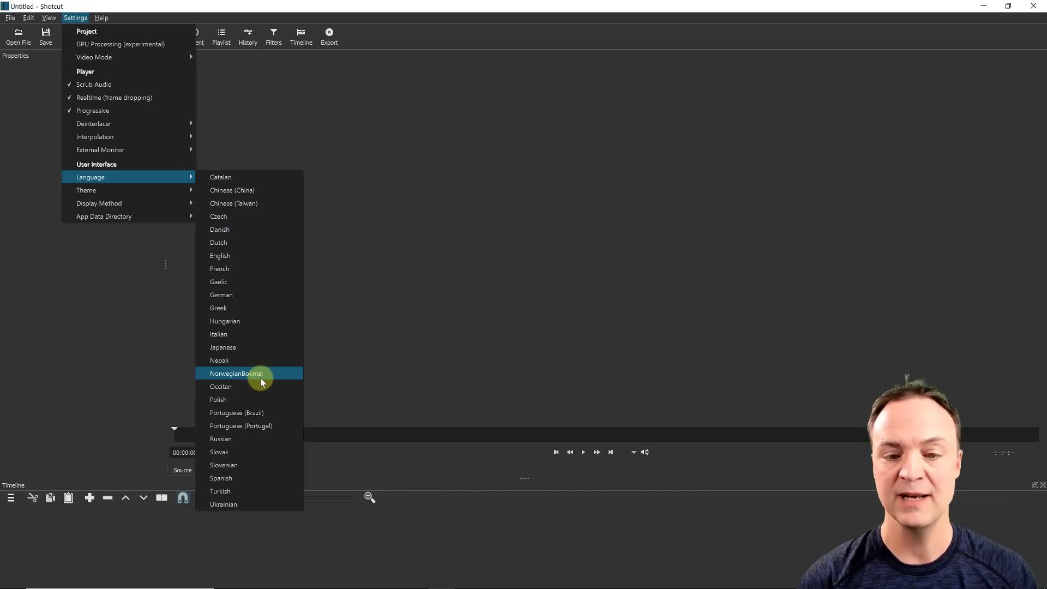
{"action": "left_click", "coordinate": [482, 277]}
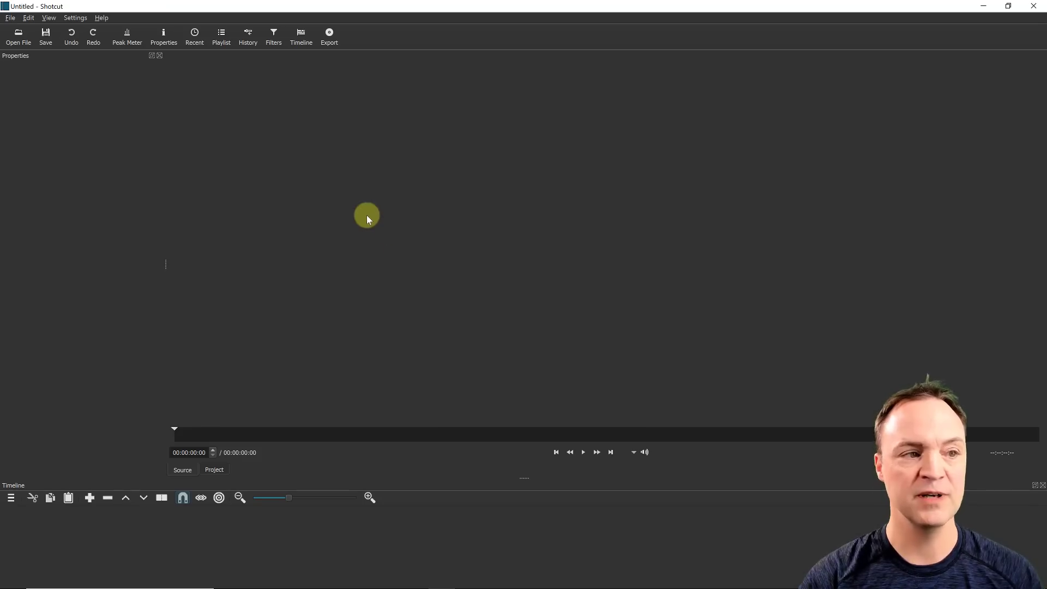
Open the video 170724_15_Setangibeach from the Shotcut folder on the Desktop and pause its playback.
{"action": "left_click", "coordinate": [20, 38]}
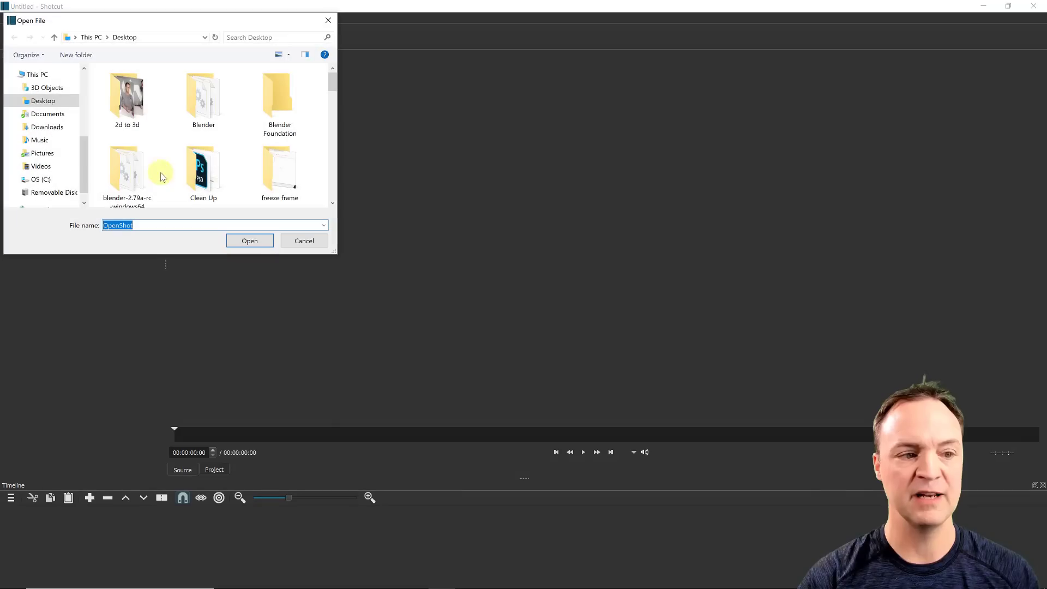
{"action": "left_click_drag", "start_coordinate": [331, 87], "coordinate": [332, 129]}
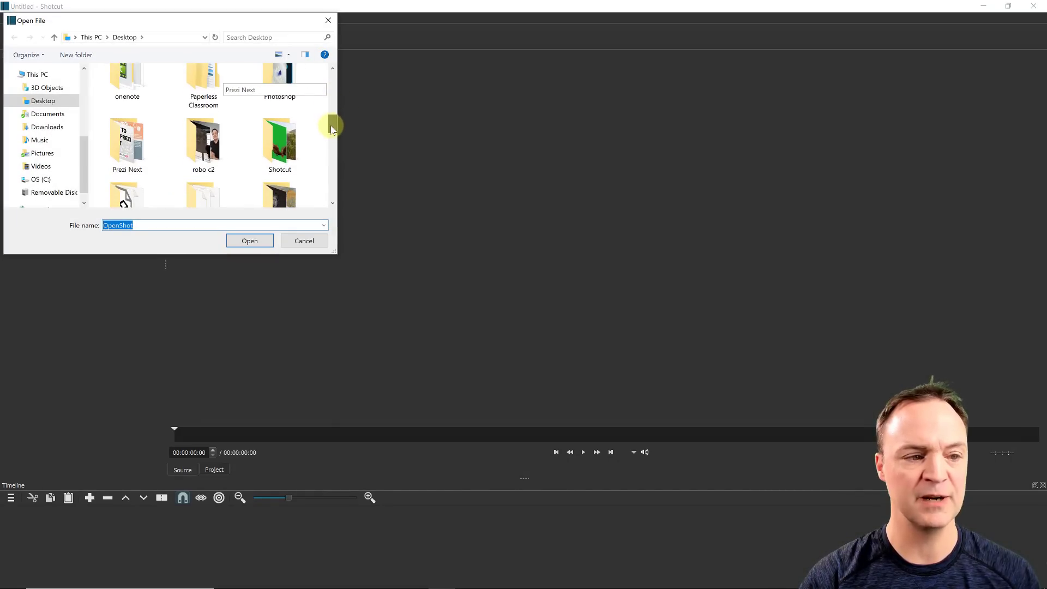
{"action": "double_click", "coordinate": [295, 136]}
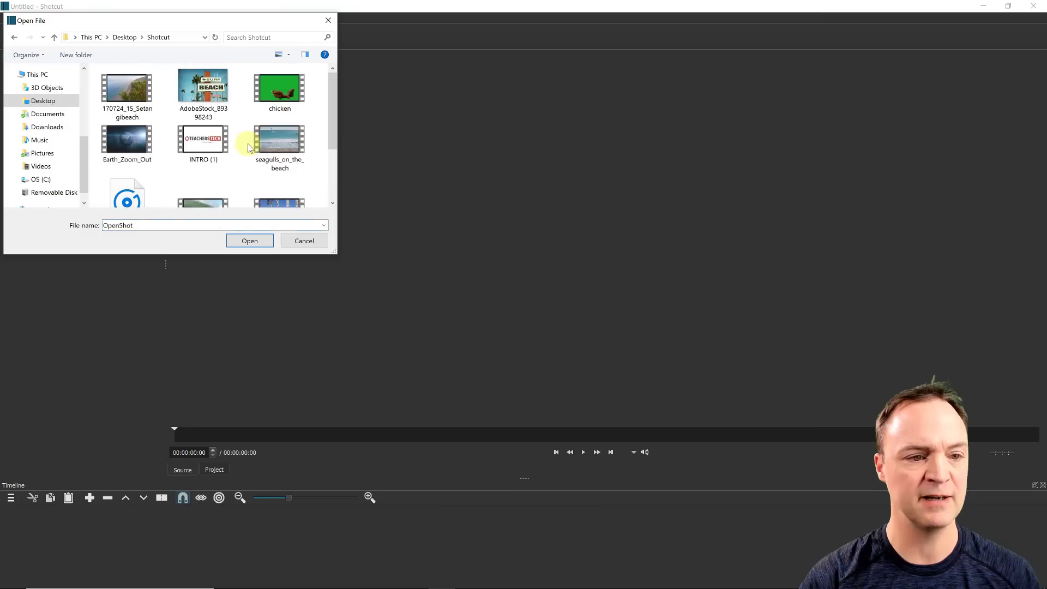
{"action": "left_click", "coordinate": [127, 93]}
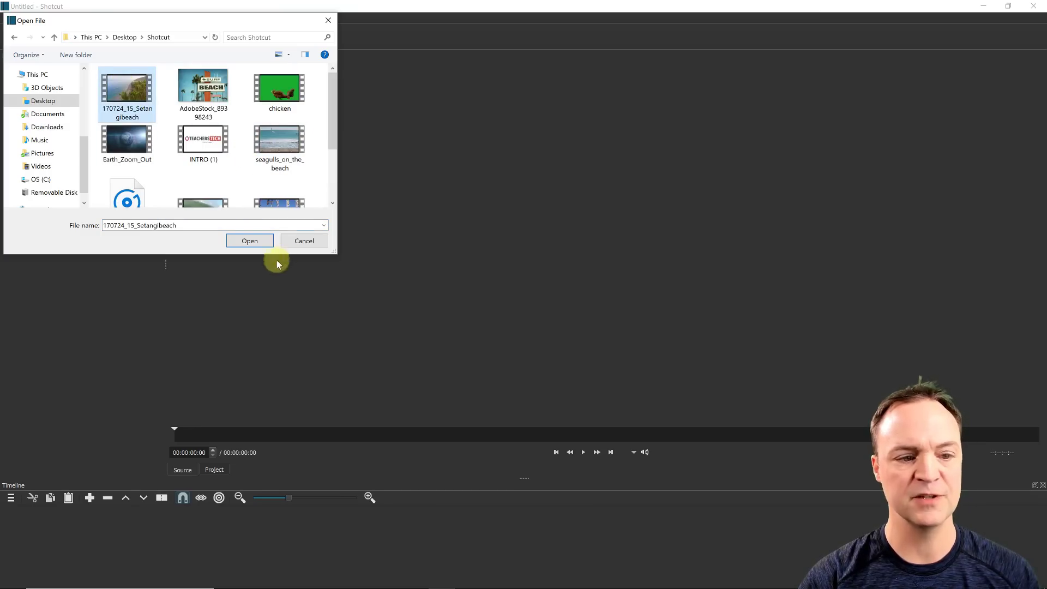
{"action": "left_click", "coordinate": [249, 241]}
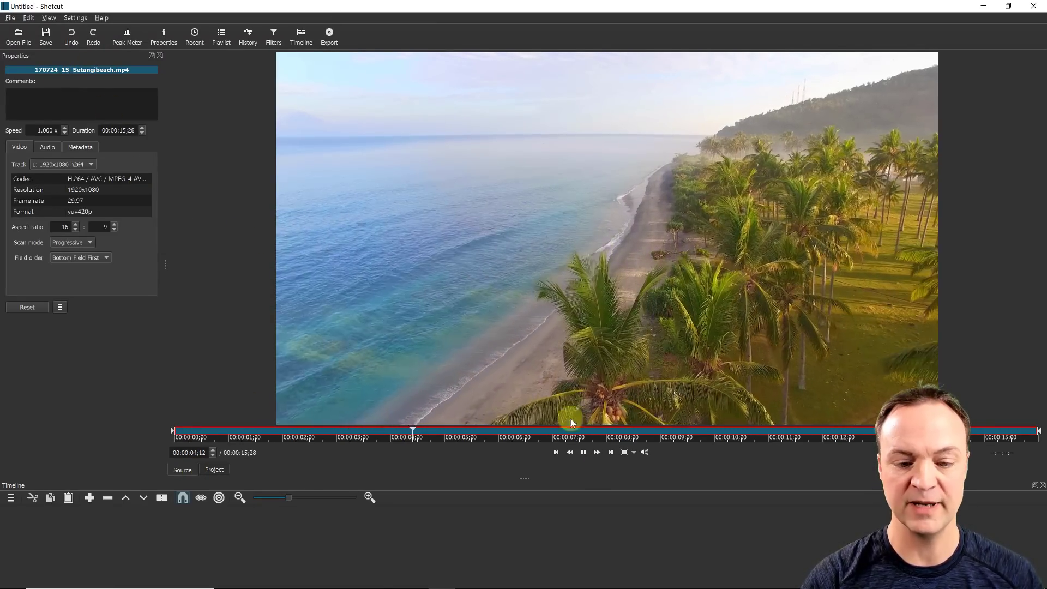
{"action": "left_click", "coordinate": [583, 451]}
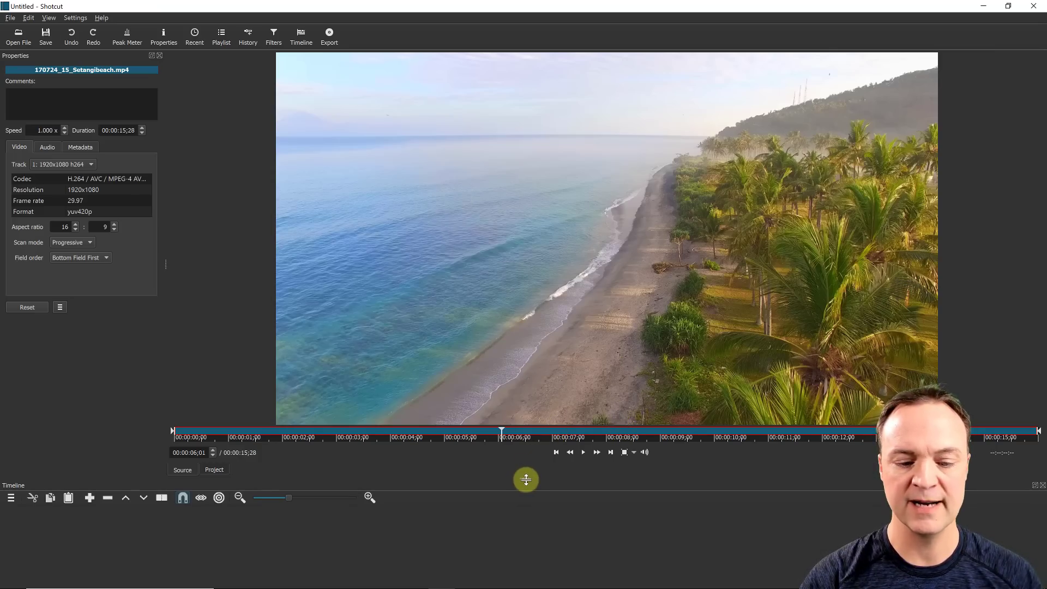
Enlarge the Timeline panel by moving the divider between it and the preview up.
{"action": "left_click_drag", "start_coordinate": [526, 480], "coordinate": [521, 352]}
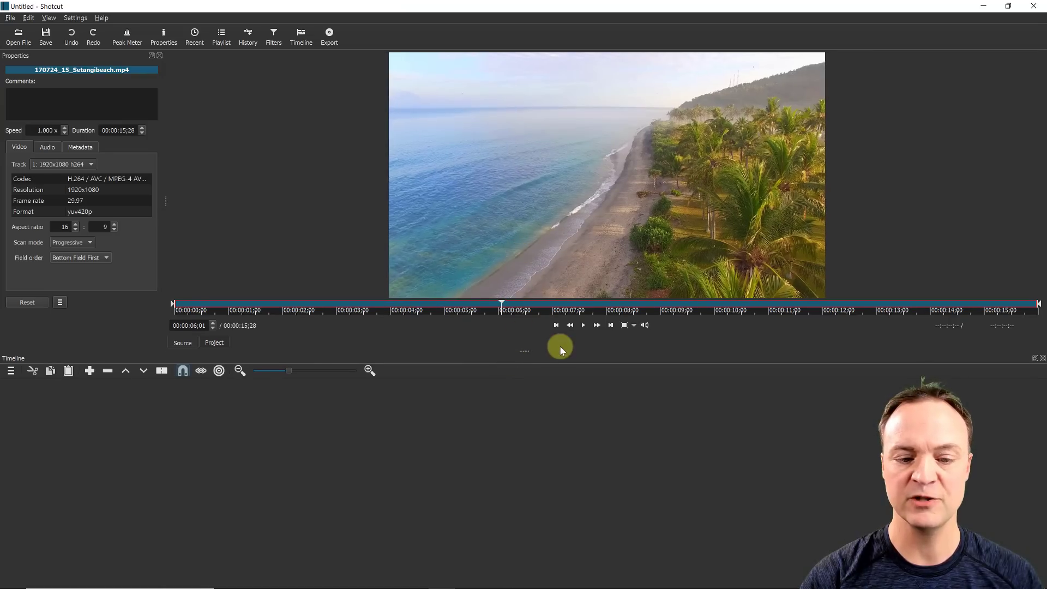
{"action": "left_click_drag", "start_coordinate": [525, 359], "coordinate": [523, 377]}
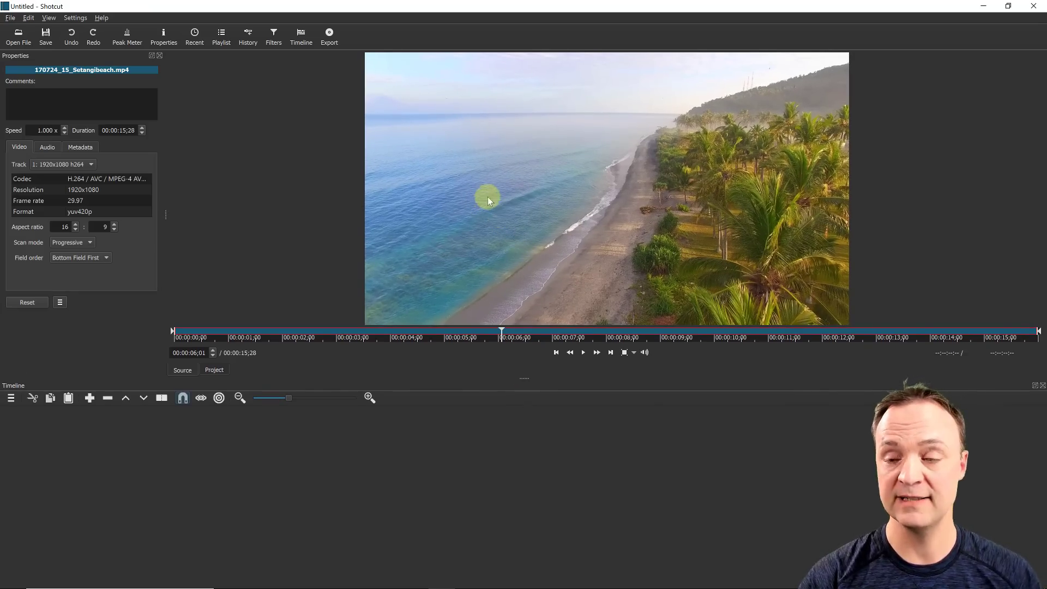
Add AdobeStock_89398243, chicken, Earth_Zoom_Out, INTRO (1), seagulls_on_the_beach, Surfer1, Sydney Manly Beach - Australia and wicked-surf_M1NHOXBd from the Shotcut folder to the playlist.
{"action": "left_click", "coordinate": [1007, 6]}
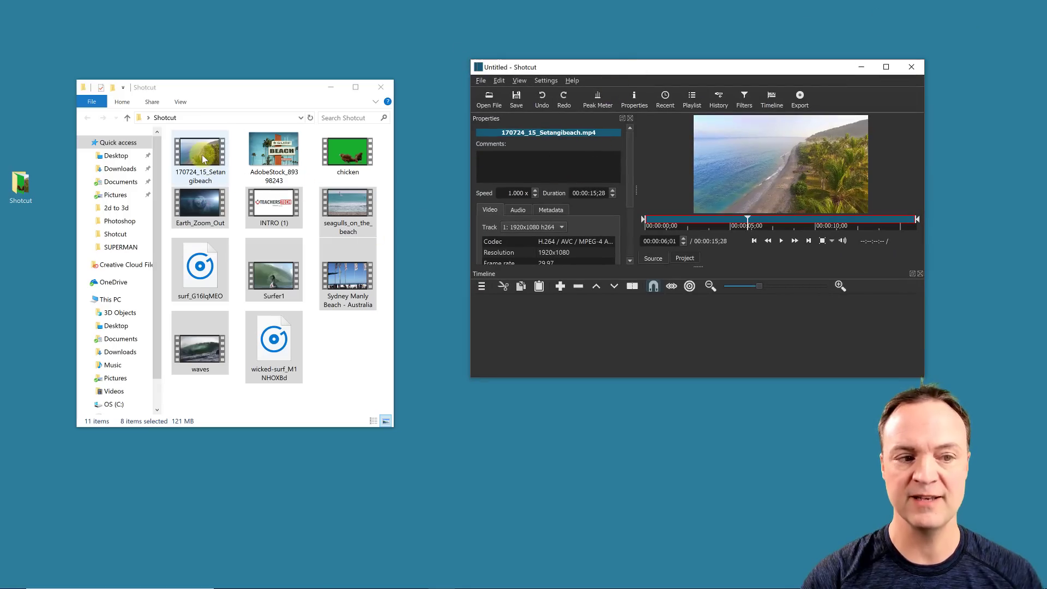
{"action": "left_click", "coordinate": [338, 372]}
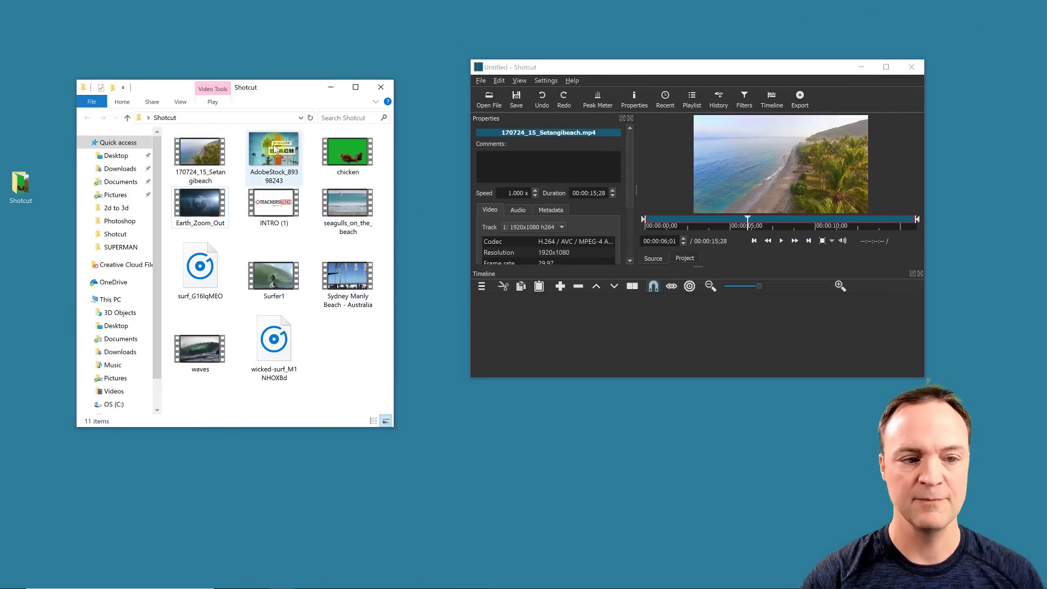
{"action": "left_click_drag", "start_coordinate": [355, 406], "coordinate": [270, 158]}
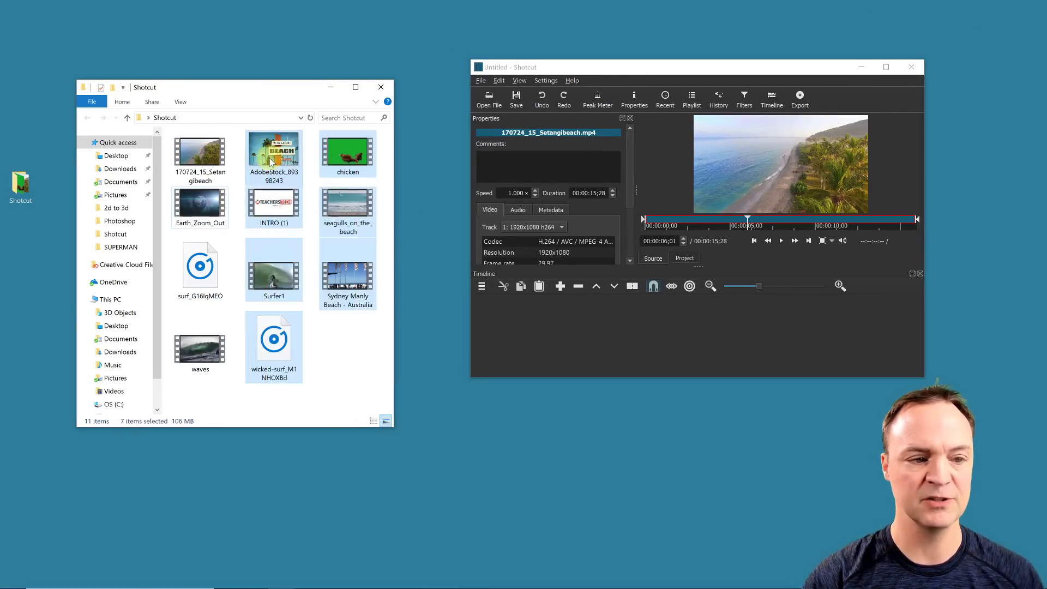
{"action": "left_click", "coordinate": [224, 210], "text": "ctrl"}
{"action": "left_click_drag", "start_coordinate": [275, 211], "coordinate": [560, 208]}
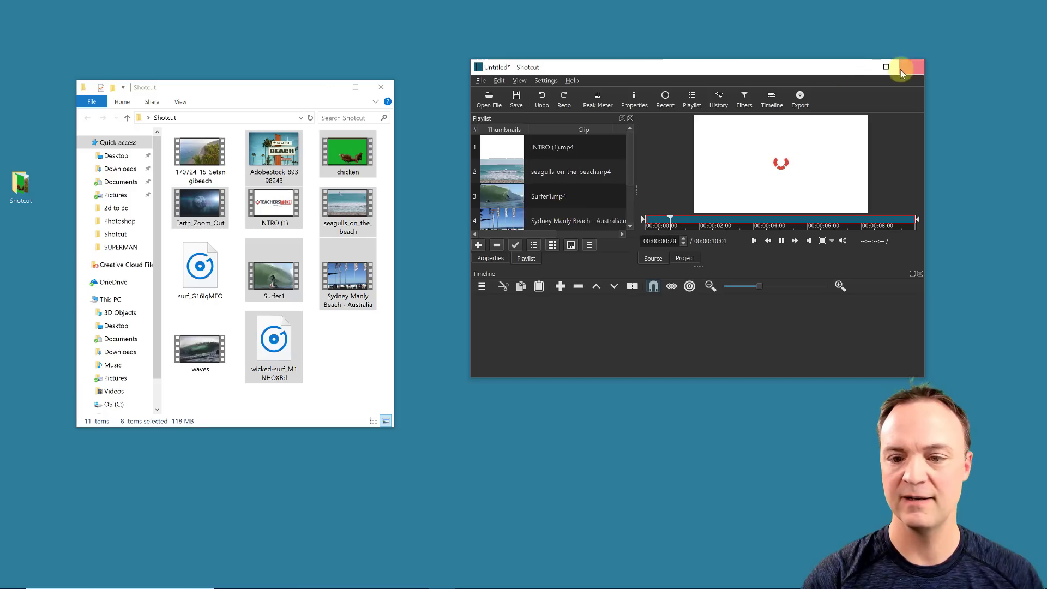
{"action": "left_click", "coordinate": [780, 241]}
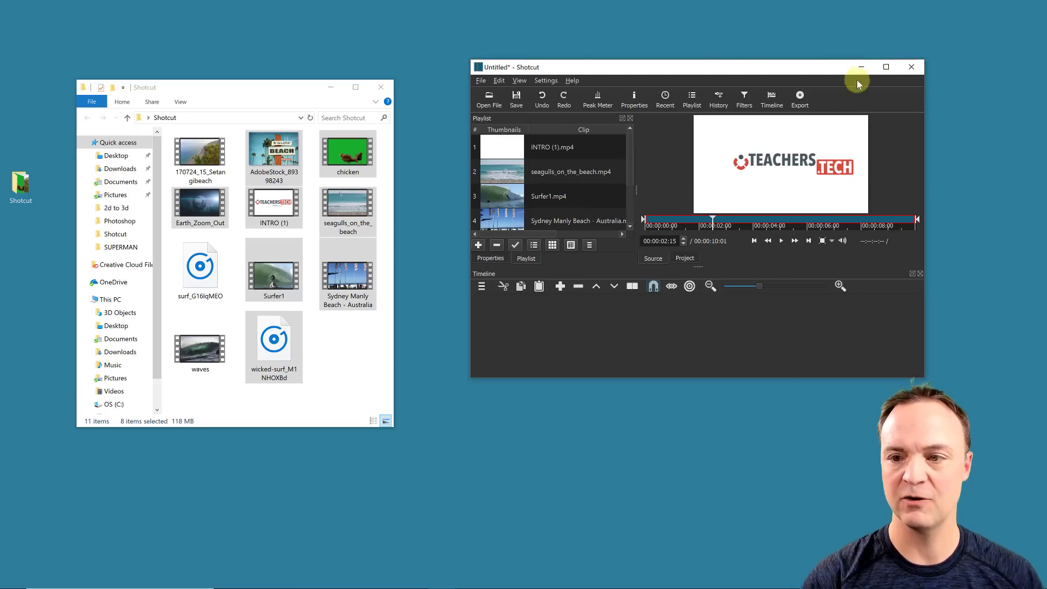
{"action": "left_click", "coordinate": [885, 67]}
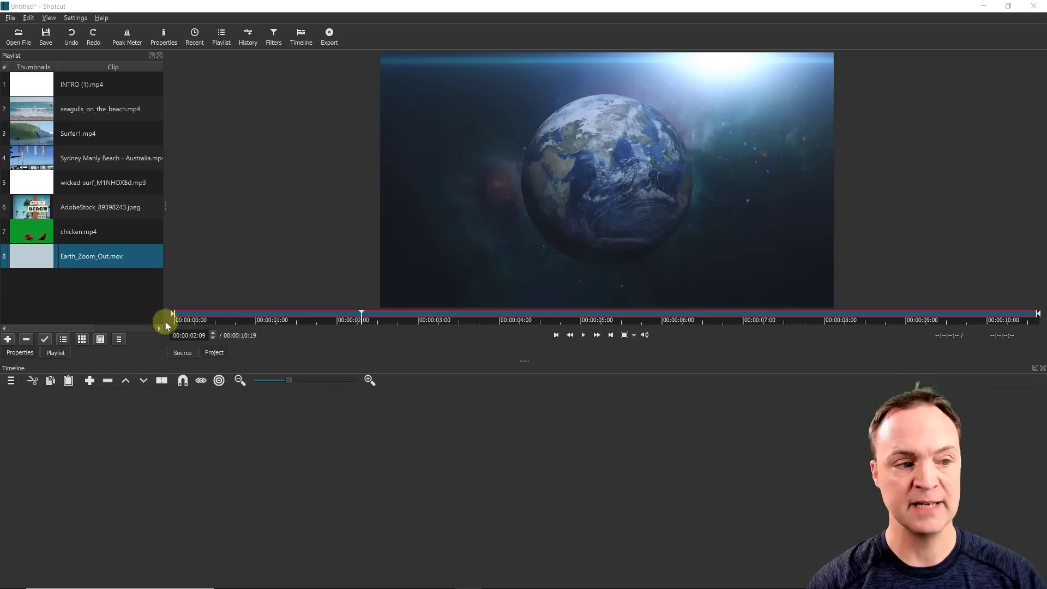
Place the playlist clip Earth_Zoom_Out.mov at the start of the empty timeline.
{"action": "left_click", "coordinate": [43, 143]}
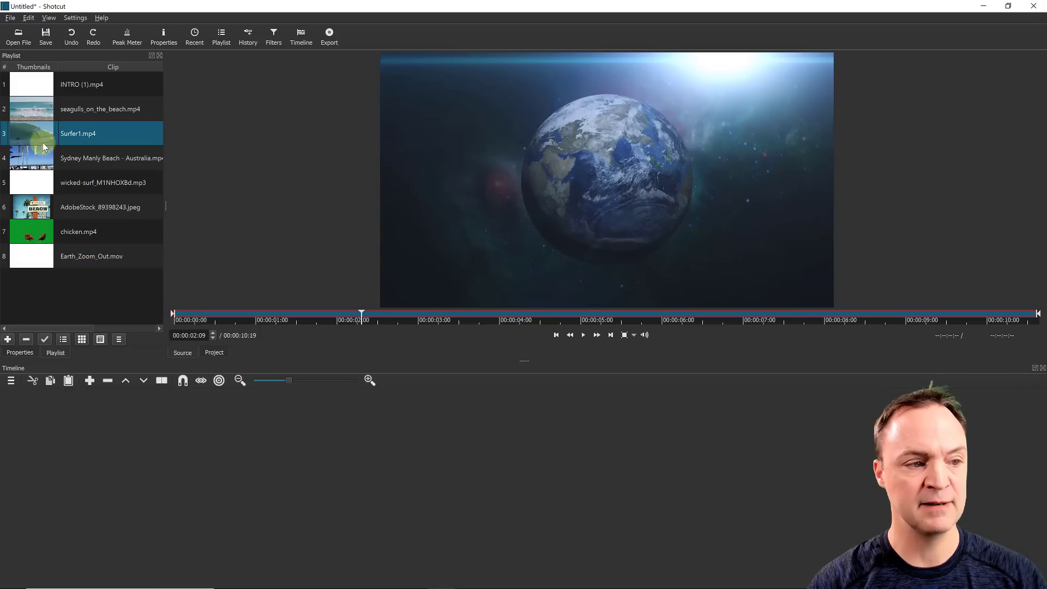
{"action": "left_click", "coordinate": [39, 259]}
{"action": "left_click_drag", "start_coordinate": [30, 254], "coordinate": [79, 446]}
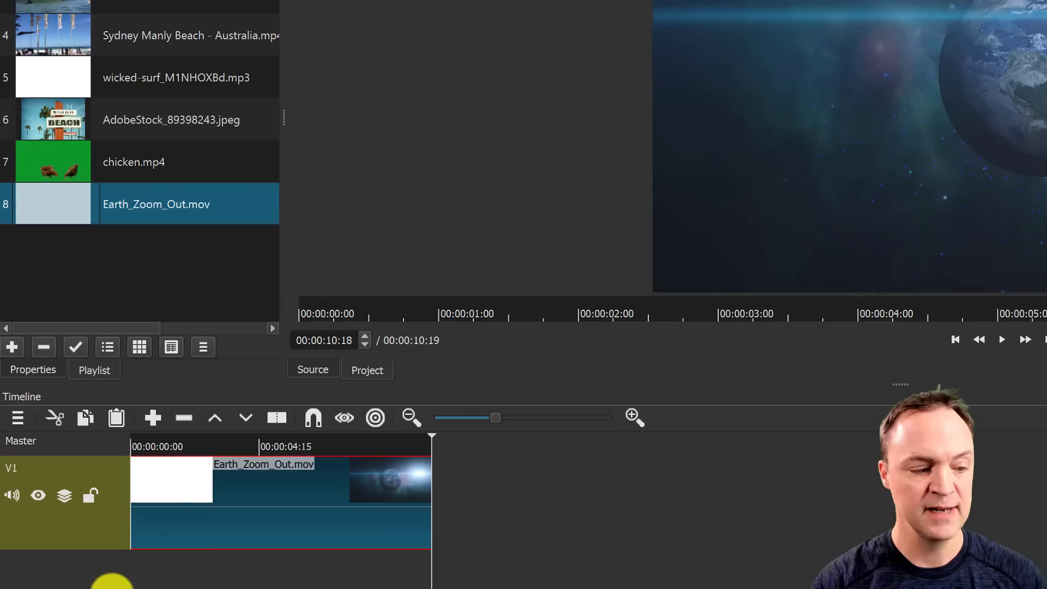
Add one more video track and one audio track to the timeline.
{"action": "left_click", "coordinate": [20, 418]}
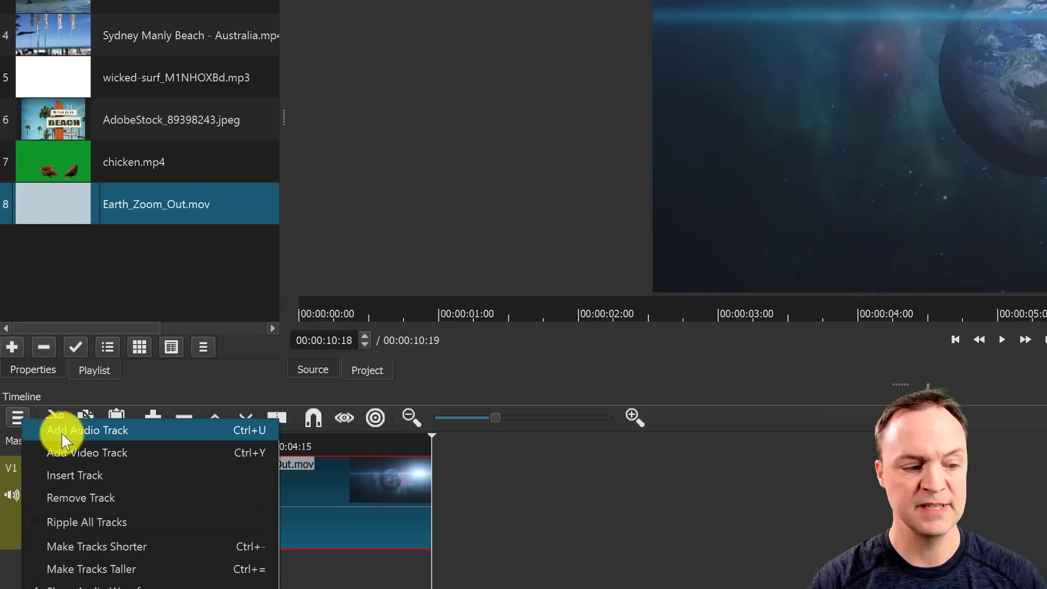
{"action": "left_click", "coordinate": [147, 453]}
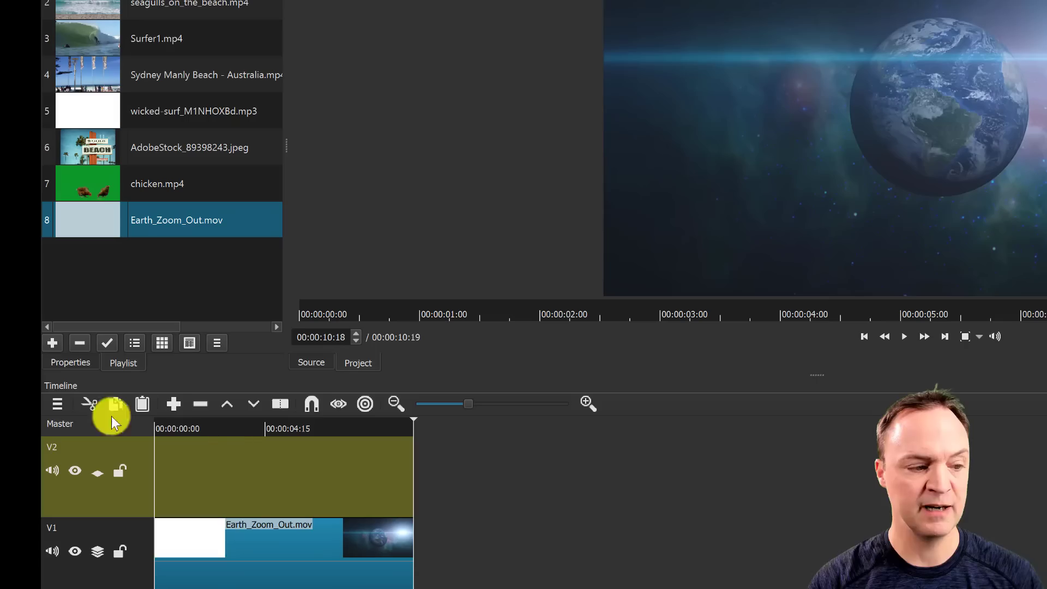
{"action": "left_click", "coordinate": [59, 404]}
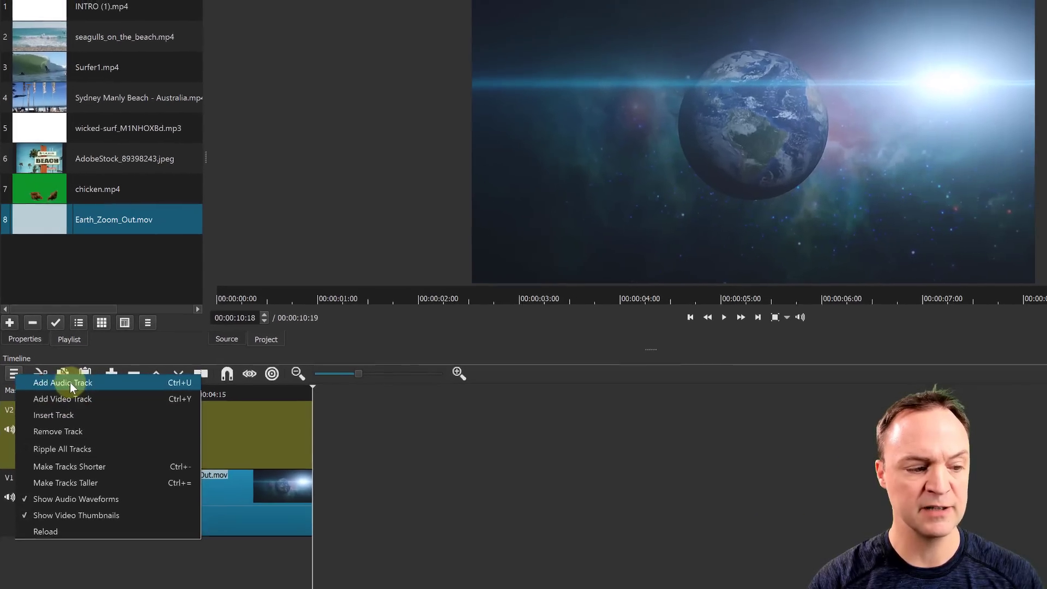
{"action": "left_click", "coordinate": [94, 396]}
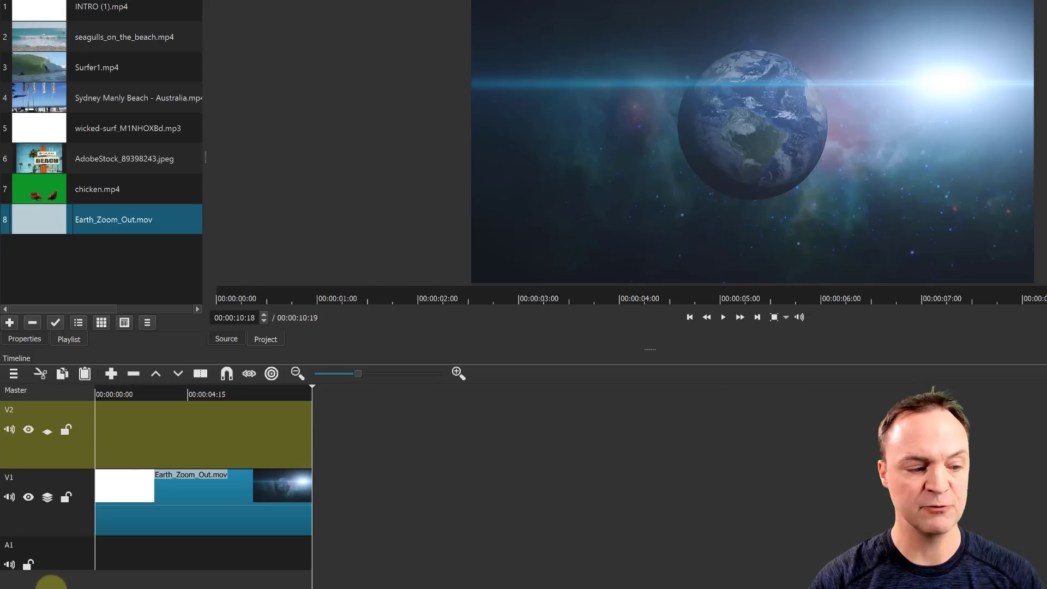
View the track actions available from the empty timeline area and select track V2.
{"action": "right_click", "coordinate": [54, 584]}
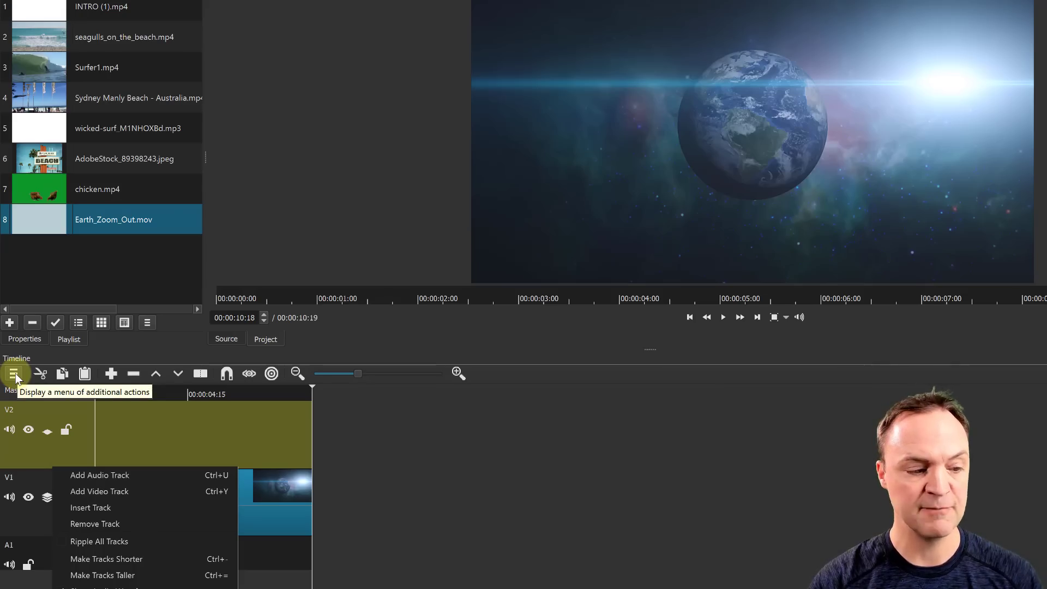
{"action": "left_click", "coordinate": [29, 447]}
{"action": "left_click", "coordinate": [31, 448]}
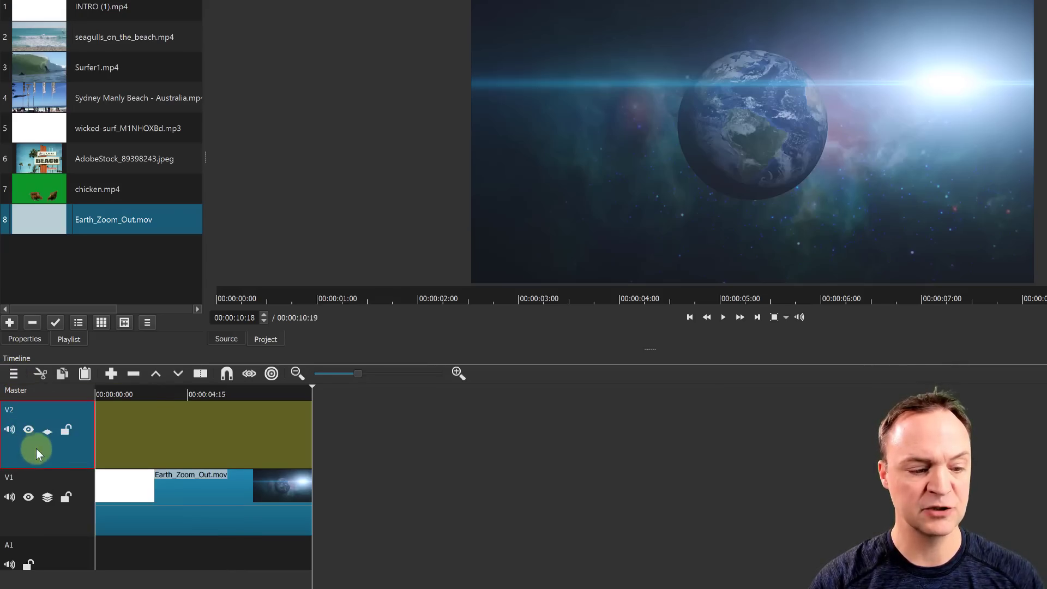
Move the playhead back to about 00:00:02:08 and preview the timeline from there.
{"action": "left_click_drag", "start_coordinate": [314, 385], "coordinate": [140, 388]}
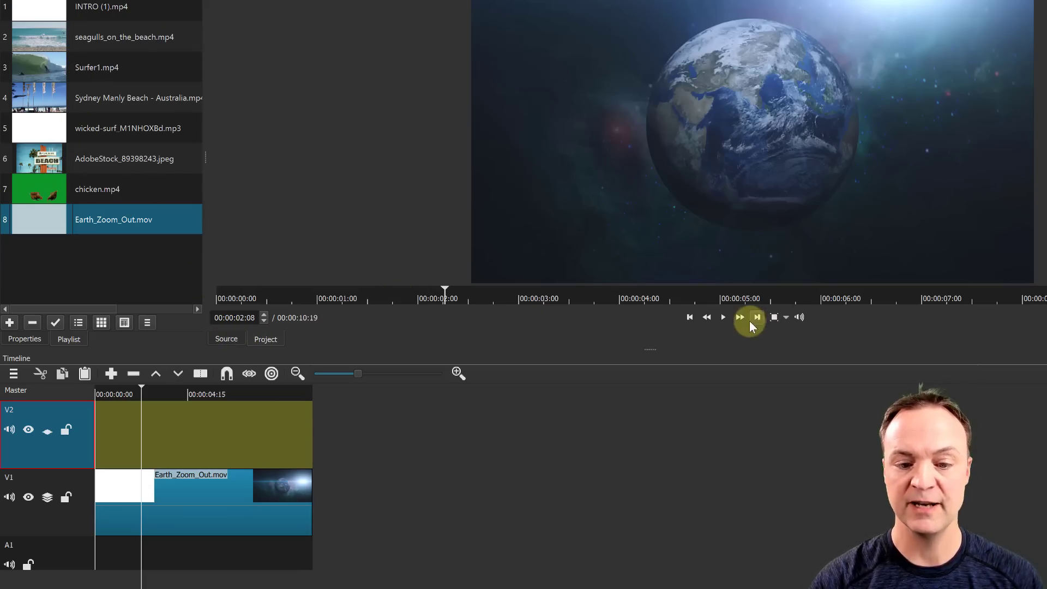
{"action": "left_click", "coordinate": [722, 318]}
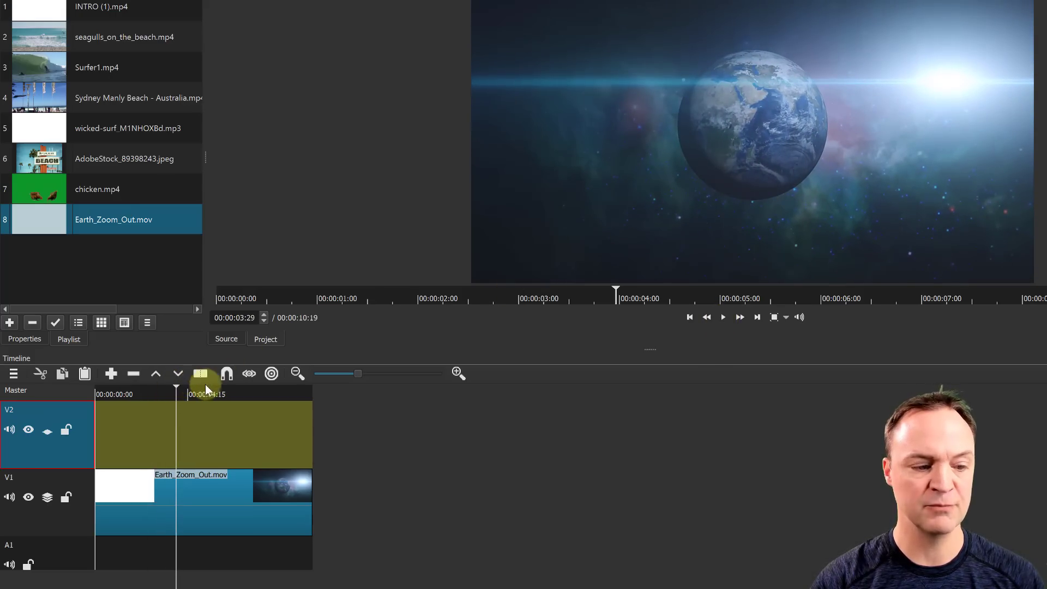
Place INTRO (1).mp4 on track V2 where the Earth clip ends, and wicked-surf_M1NHOXBd.mp3 near the start of track A1.
{"action": "left_click_drag", "start_coordinate": [178, 387], "coordinate": [235, 391]}
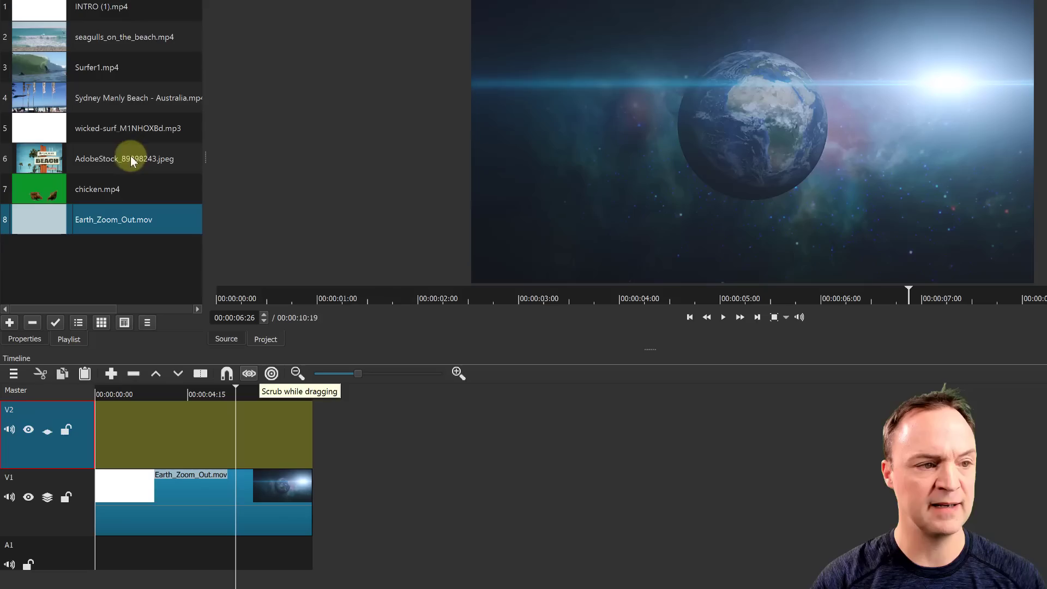
{"action": "left_click_drag", "start_coordinate": [47, 7], "coordinate": [420, 431]}
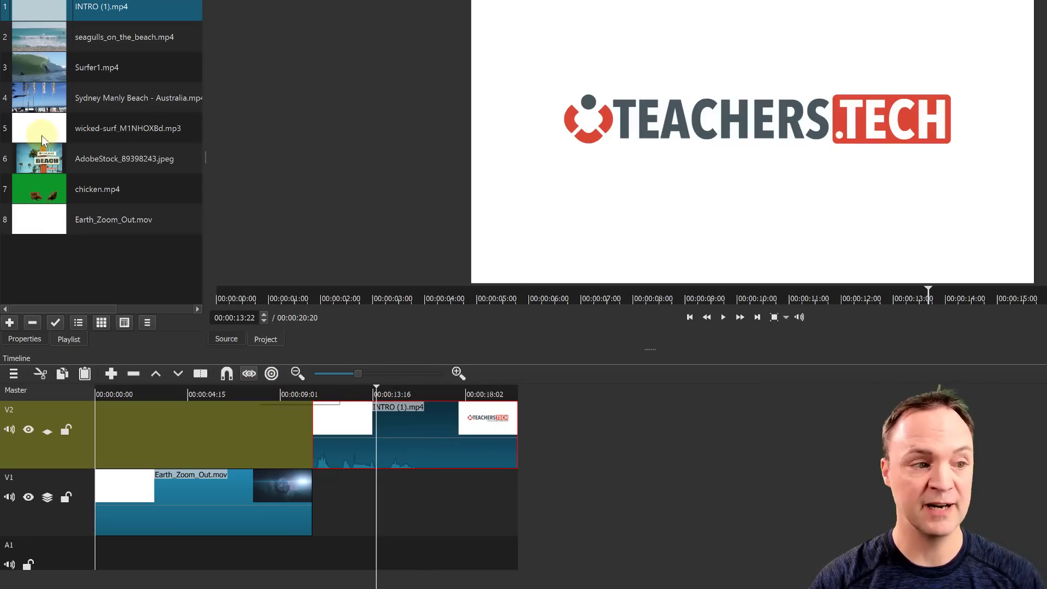
{"action": "left_click_drag", "start_coordinate": [42, 135], "coordinate": [142, 557]}
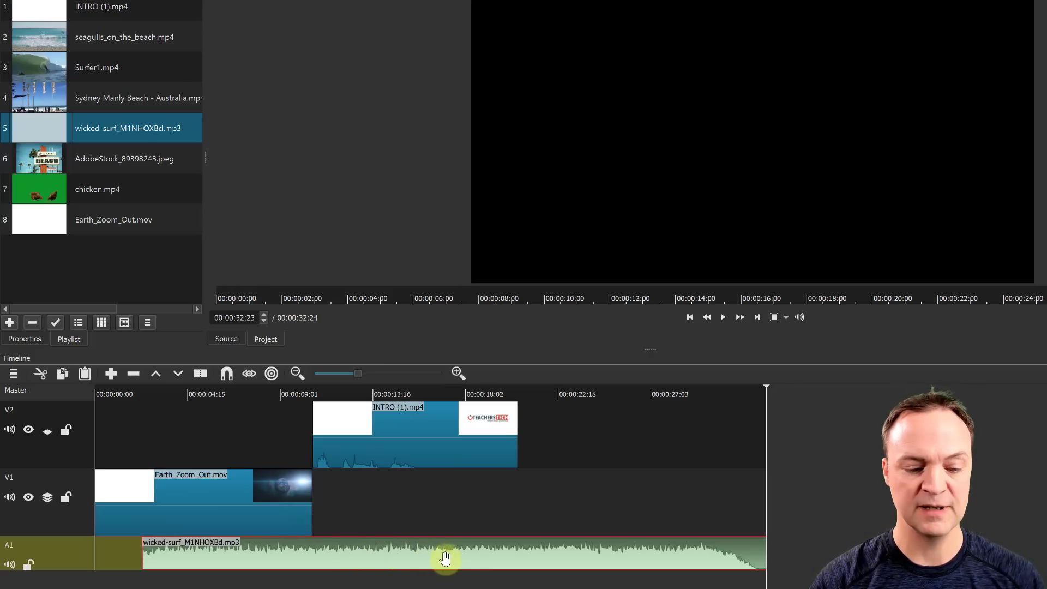
Hide the audio waveforms on the timeline clips and show them again.
{"action": "right_click", "coordinate": [250, 584]}
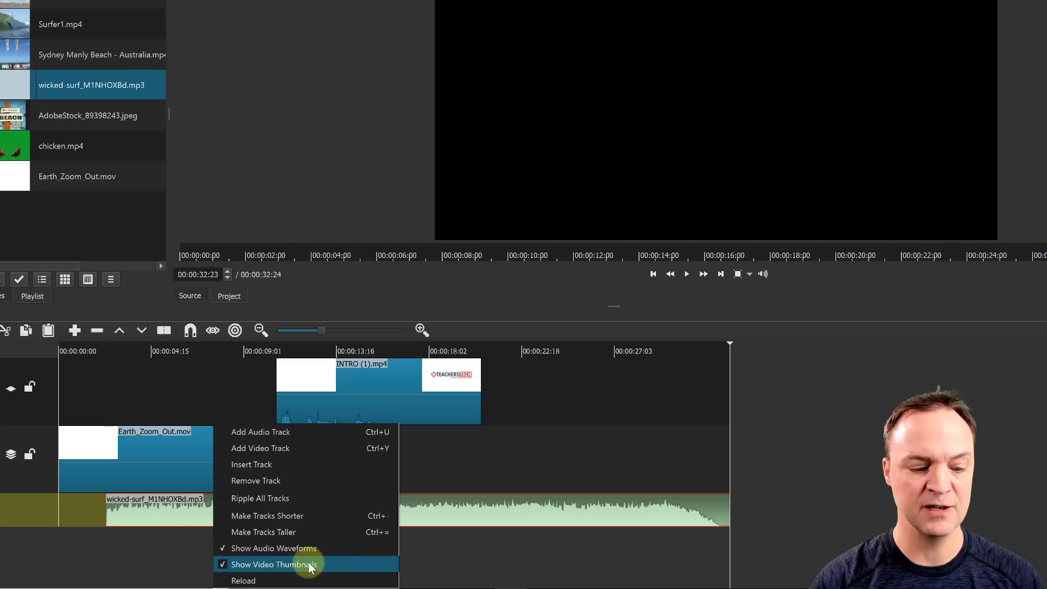
{"action": "left_click", "coordinate": [229, 547]}
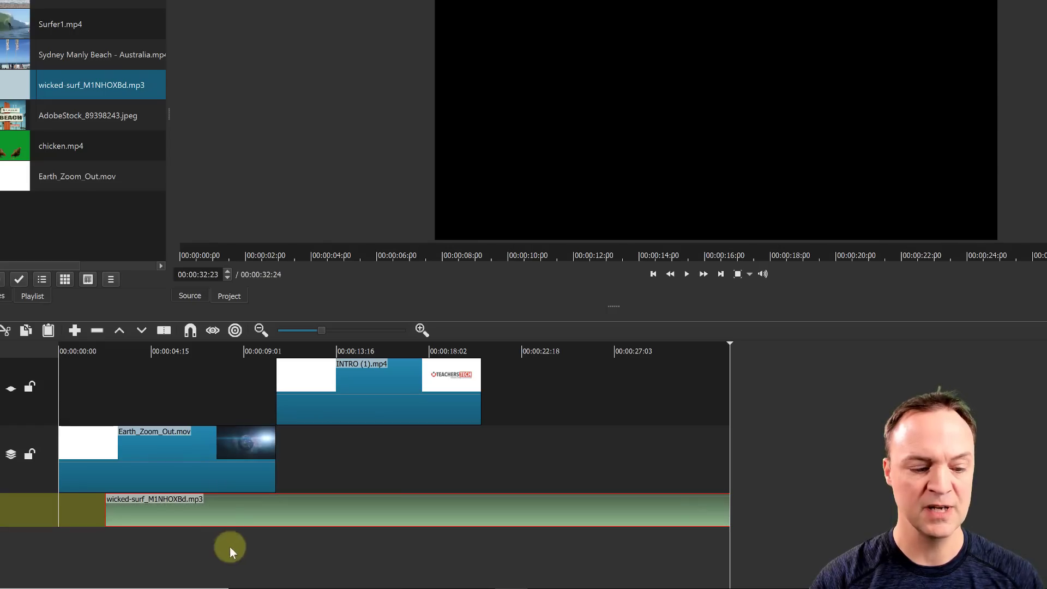
{"action": "right_click", "coordinate": [271, 511]}
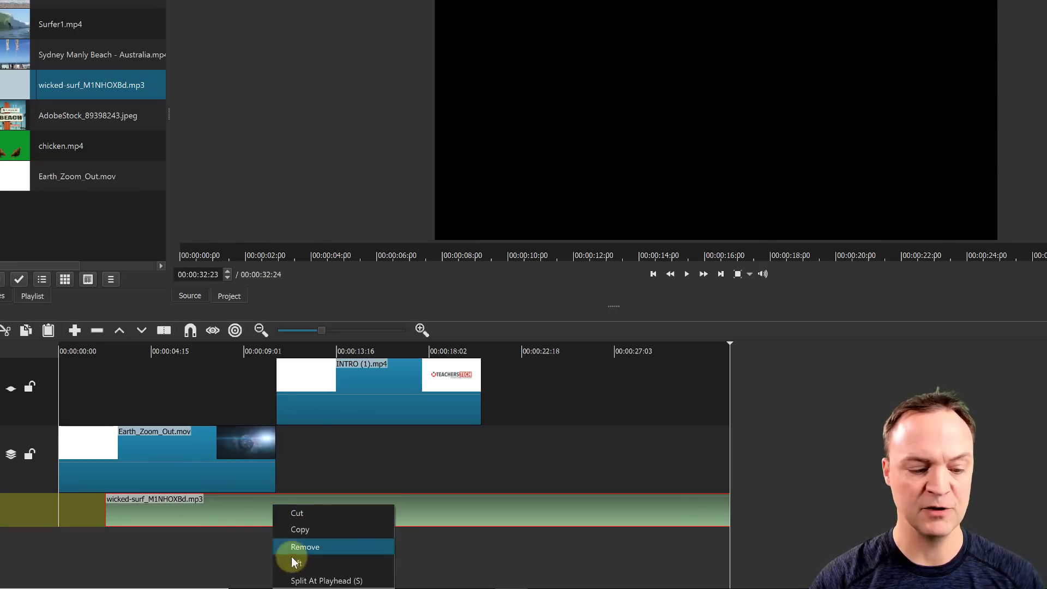
{"action": "right_click", "coordinate": [225, 560]}
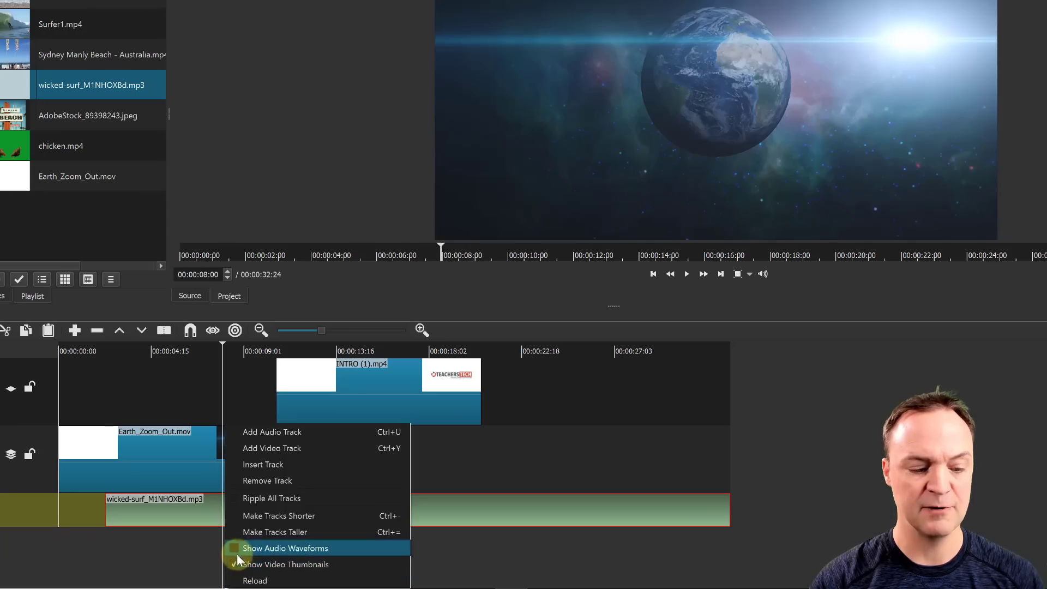
{"action": "left_click", "coordinate": [235, 548]}
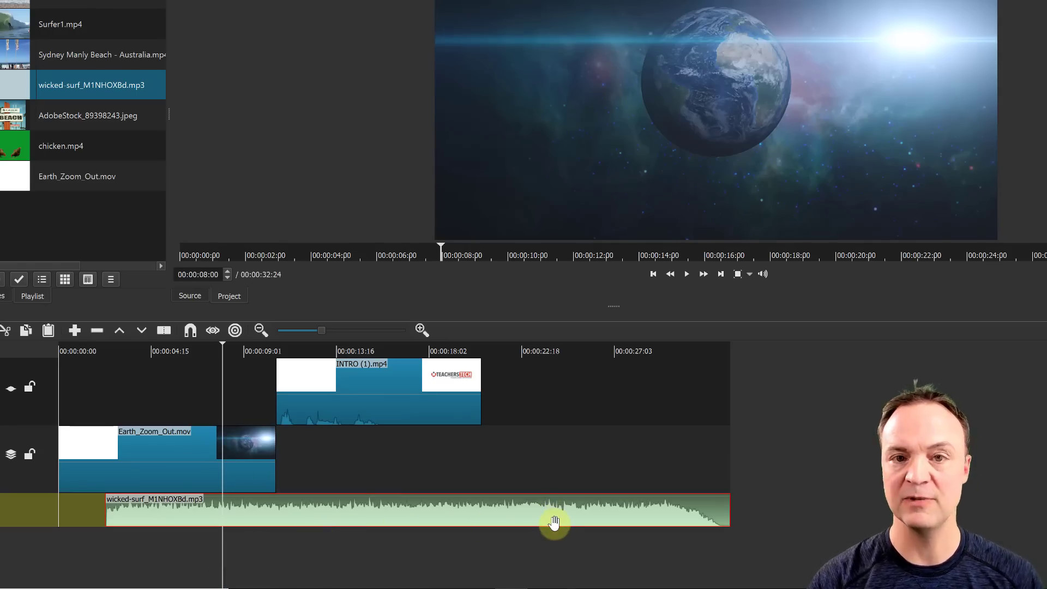
{"action": "left_click", "coordinate": [492, 560]}
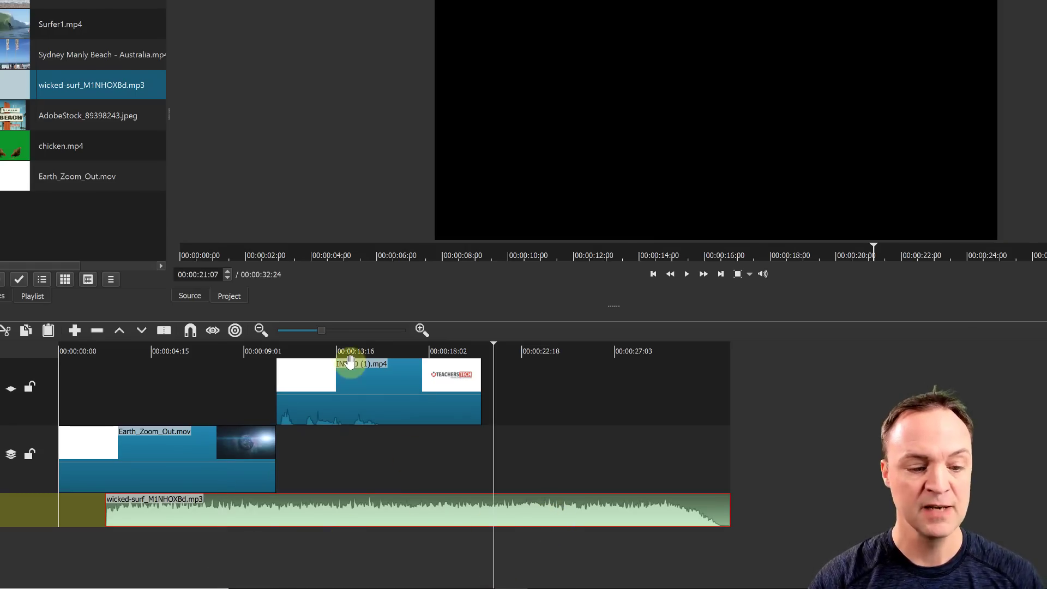
Shift INTRO (1).mp4 slightly later on V2 and place AdobeStock_89398243.jpeg on V1 where the intro ends.
{"action": "mouse_move", "coordinate": [374, 393]}
{"action": "left_mouse_down"}
{"action": "mouse_move", "coordinate": [462, 397]}
{"action": "mouse_move", "coordinate": [385, 394]}
{"action": "left_mouse_up"}
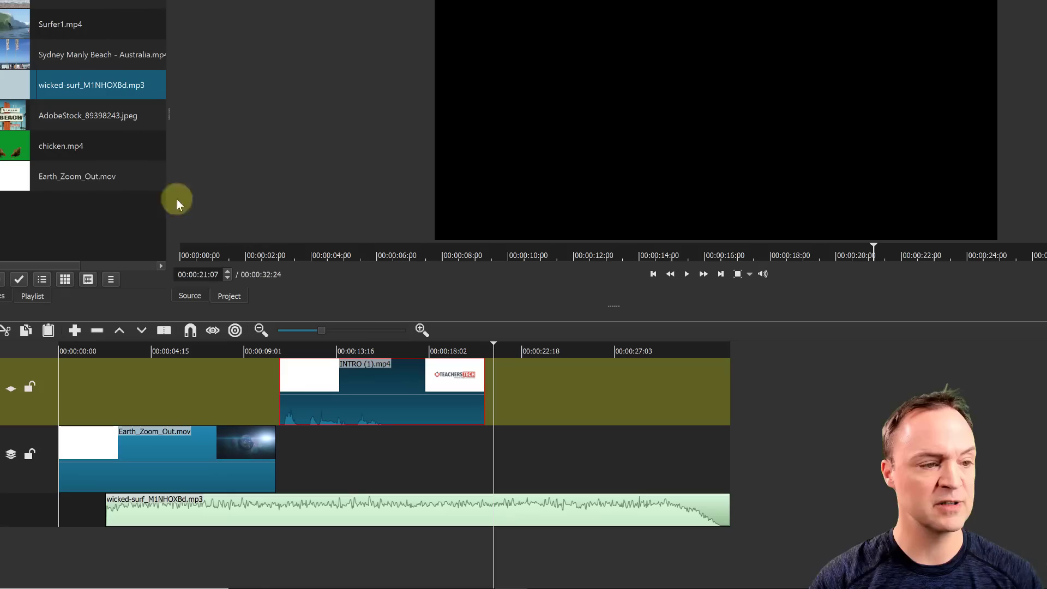
{"action": "left_click_drag", "start_coordinate": [14, 124], "coordinate": [531, 465]}
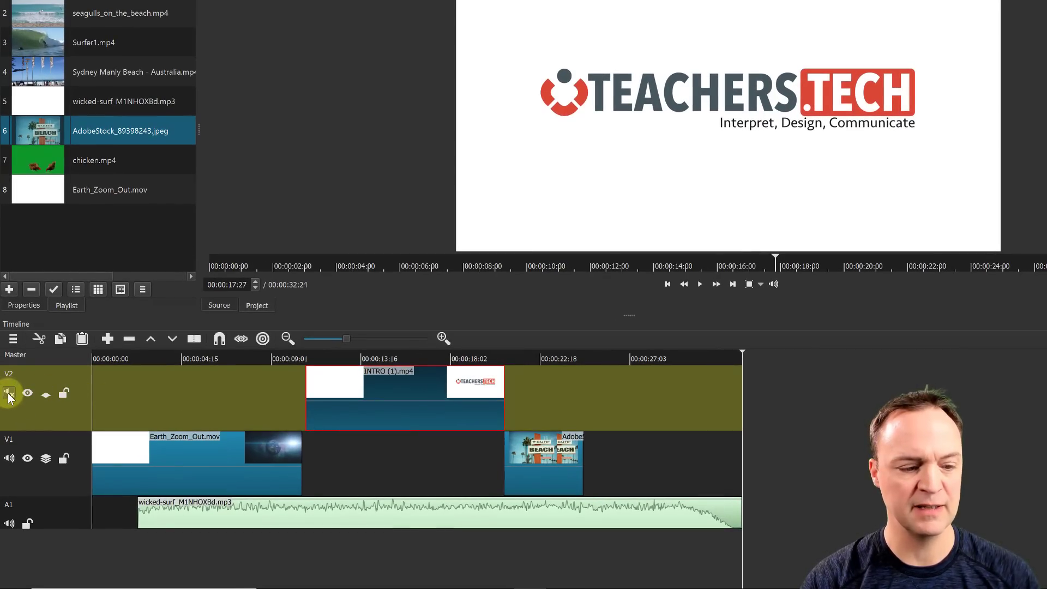
Mute track A1, preview the timeline from about 00:00:15:15, and unmute the track.
{"action": "left_click_drag", "start_coordinate": [742, 354], "coordinate": [399, 374]}
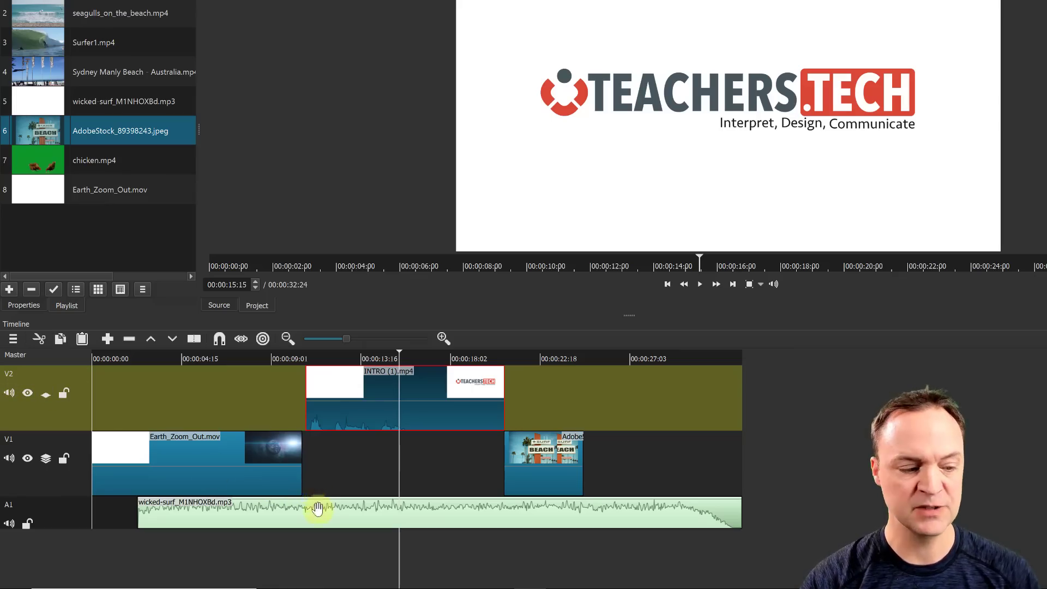
{"action": "left_click", "coordinate": [9, 523]}
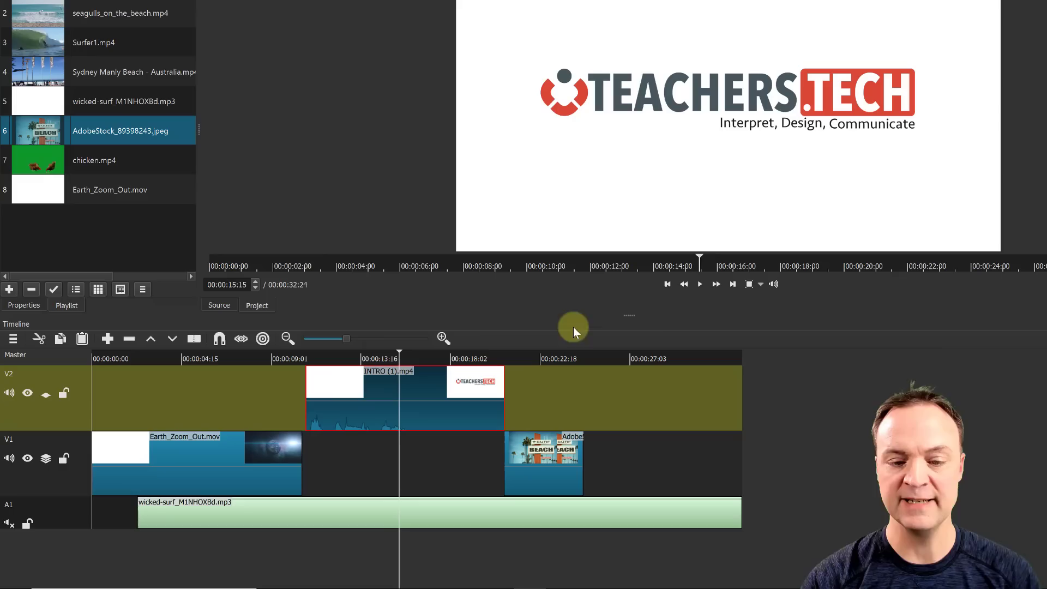
{"action": "left_click", "coordinate": [701, 285]}
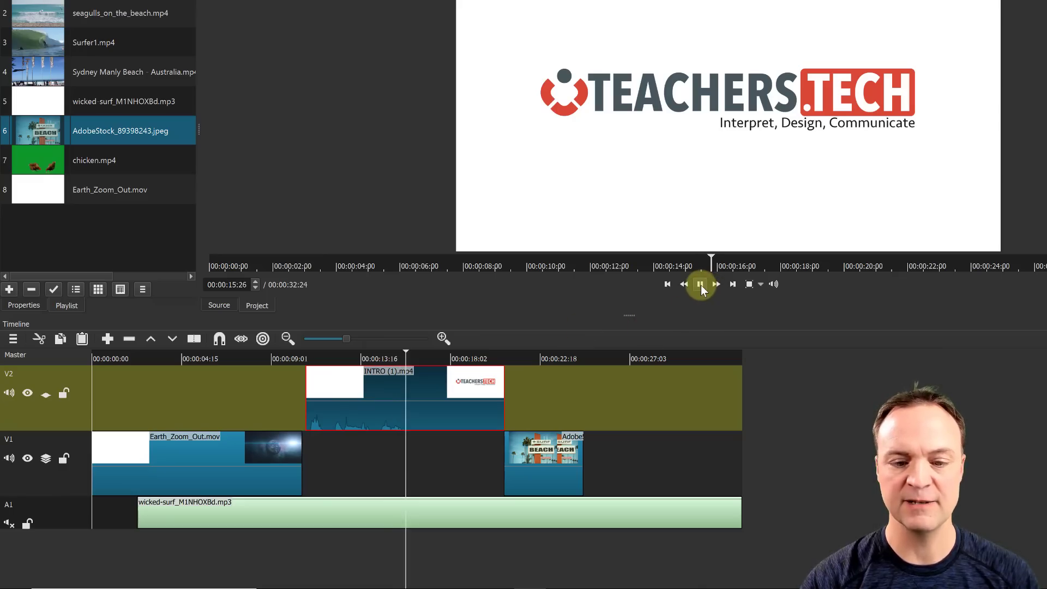
{"action": "left_click", "coordinate": [700, 284]}
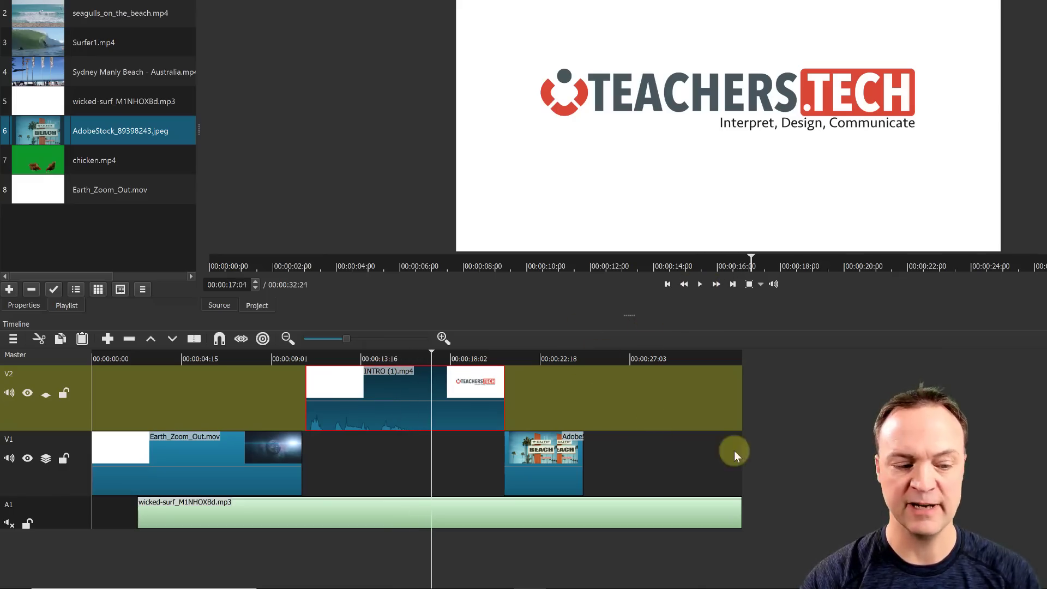
{"action": "left_click", "coordinate": [8, 523]}
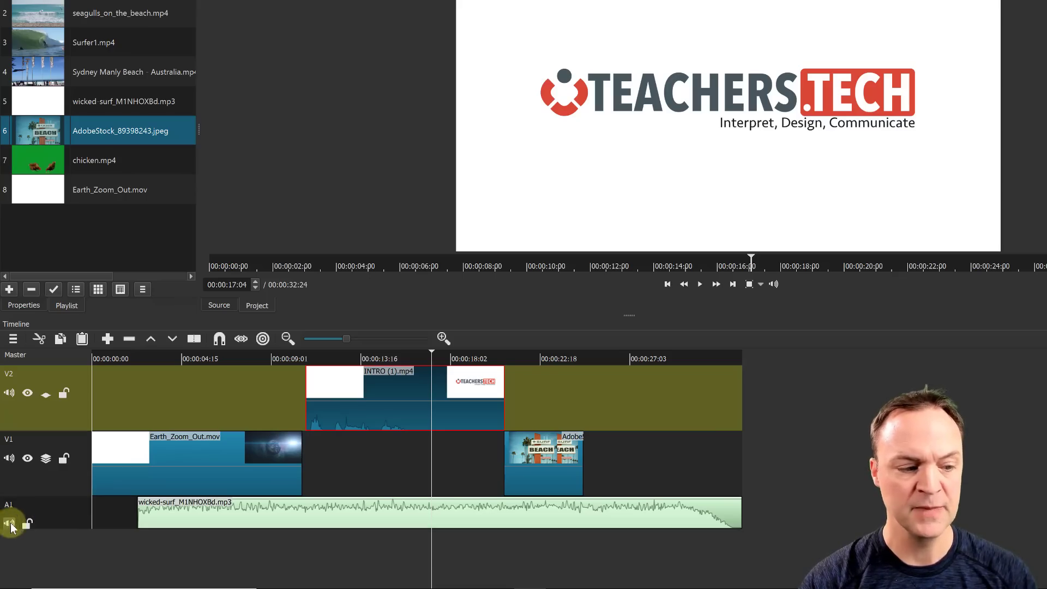
Mute track A1, and temporarily hide track V2 to check the timeline at about 00:00:22:09 and 00:00:17:11.
{"action": "left_click", "coordinate": [27, 394]}
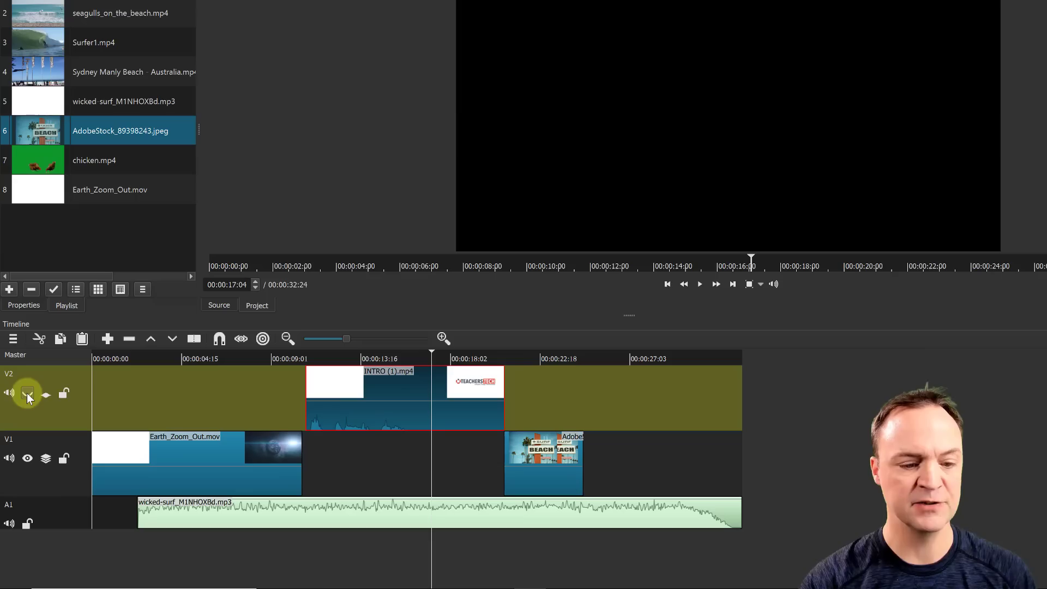
{"action": "left_click_drag", "start_coordinate": [432, 353], "coordinate": [533, 375]}
{"action": "left_click", "coordinate": [9, 523]}
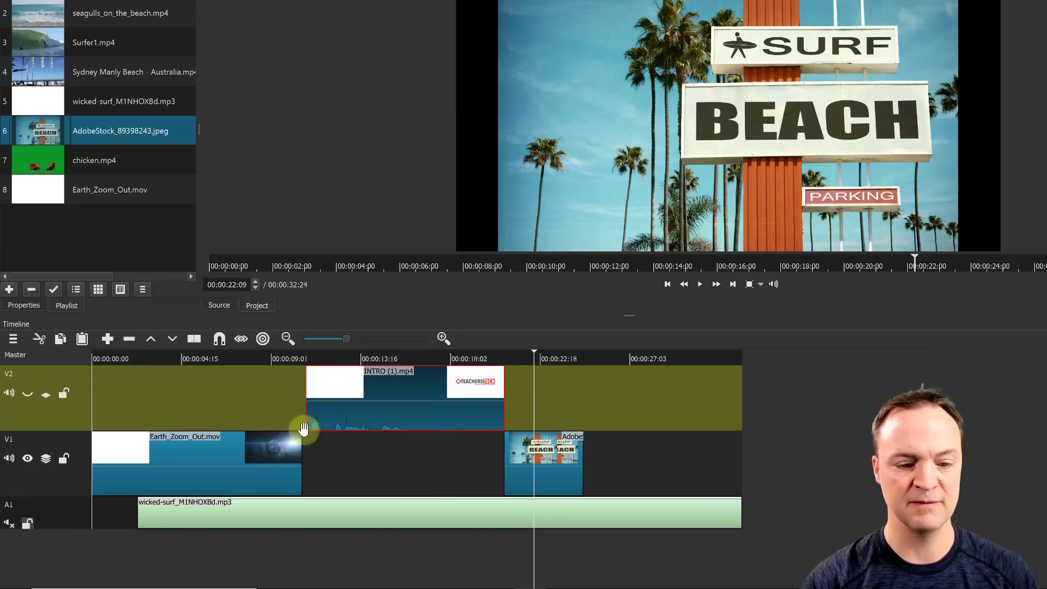
{"action": "left_click_drag", "start_coordinate": [533, 353], "coordinate": [436, 363]}
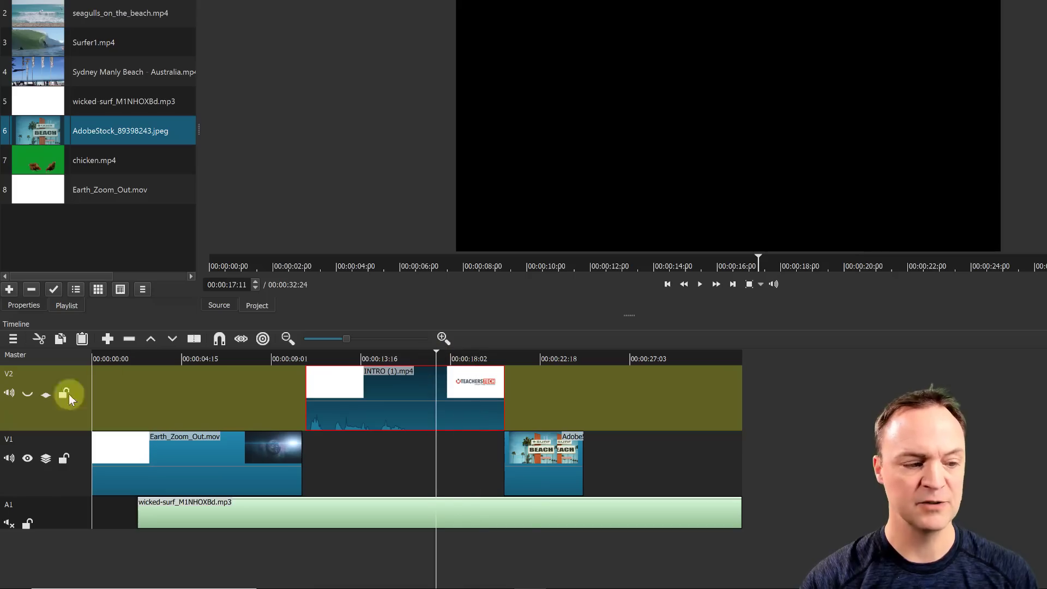
{"action": "left_click", "coordinate": [26, 395]}
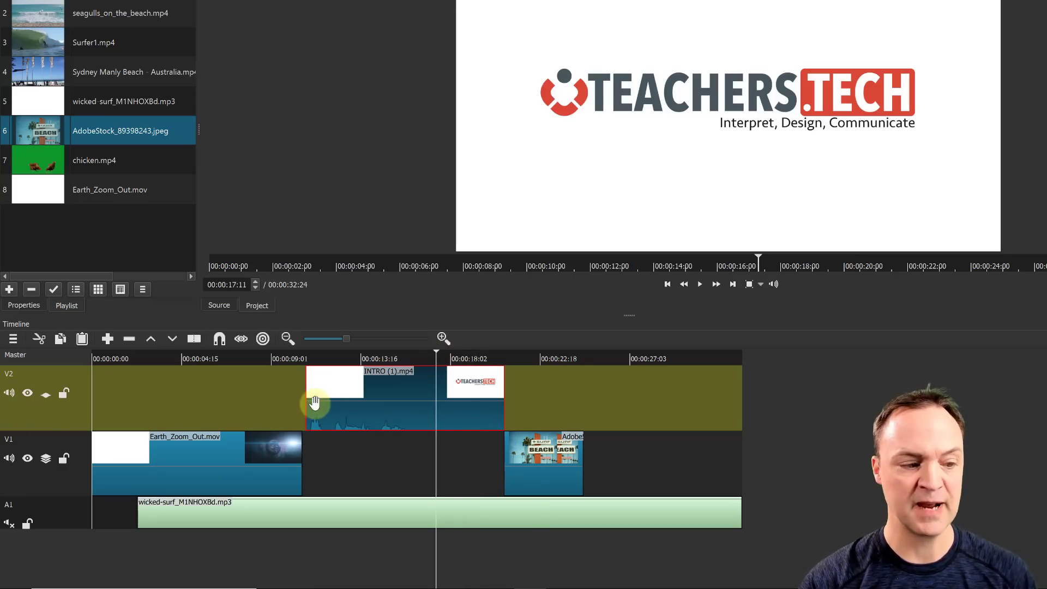
Lock track V2, switch the track selection to V1 and back, and unlock V2.
{"action": "left_click", "coordinate": [62, 395]}
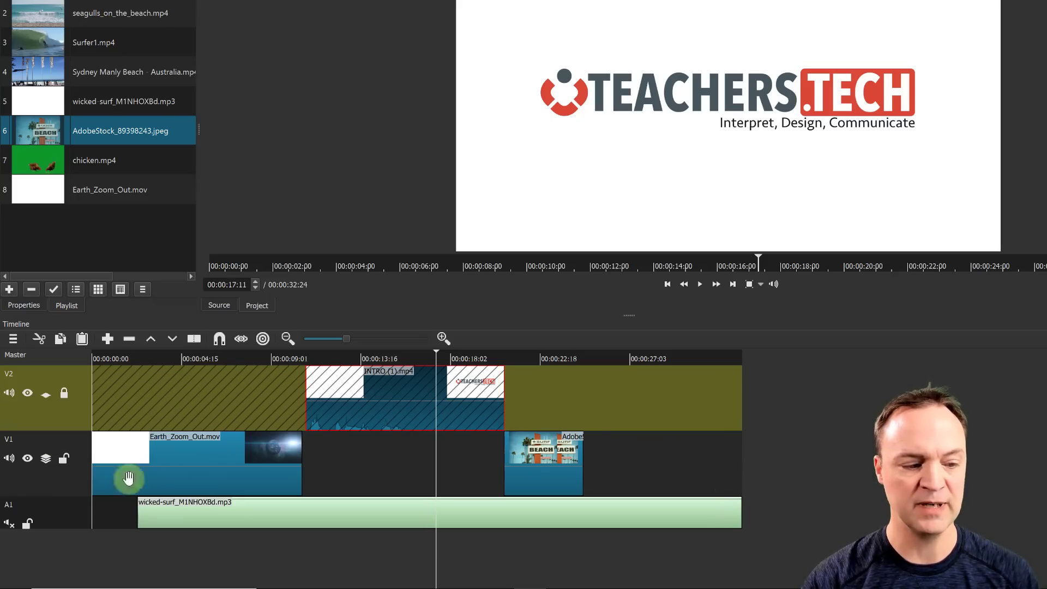
{"action": "left_click", "coordinate": [75, 480]}
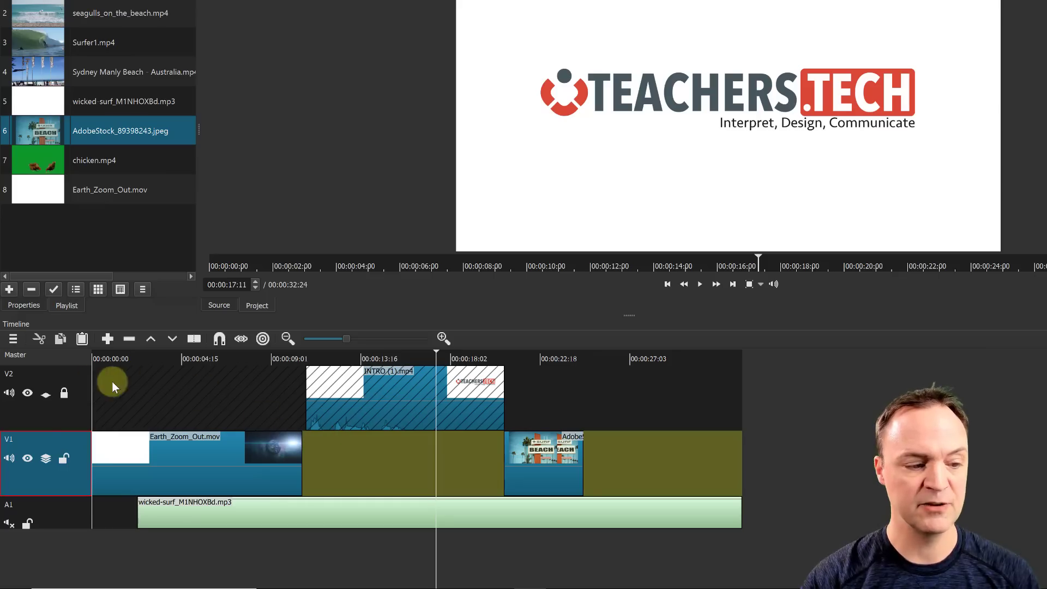
{"action": "left_click", "coordinate": [44, 414]}
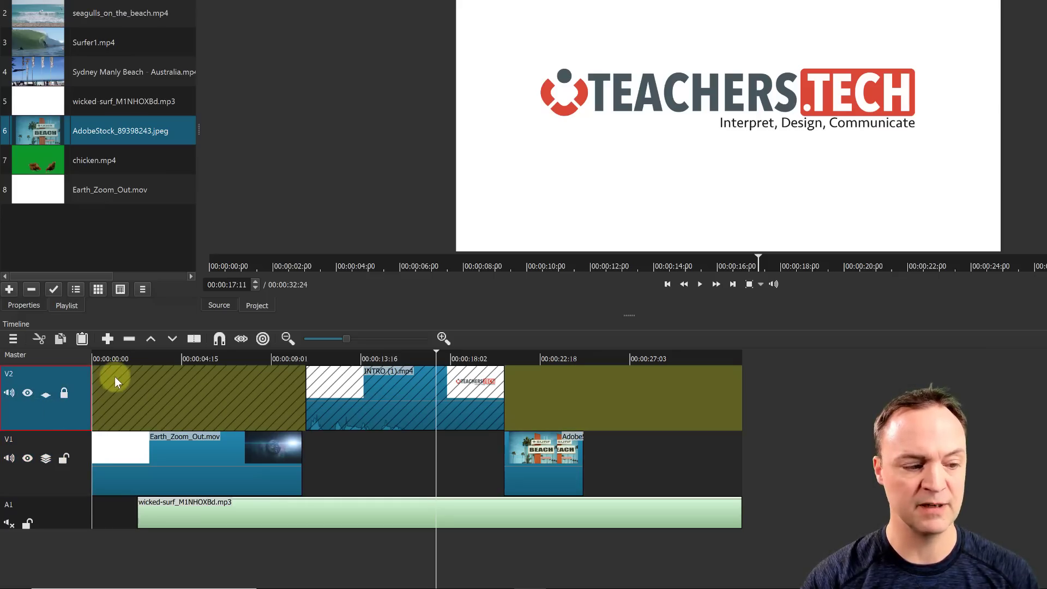
{"action": "left_click", "coordinate": [64, 391]}
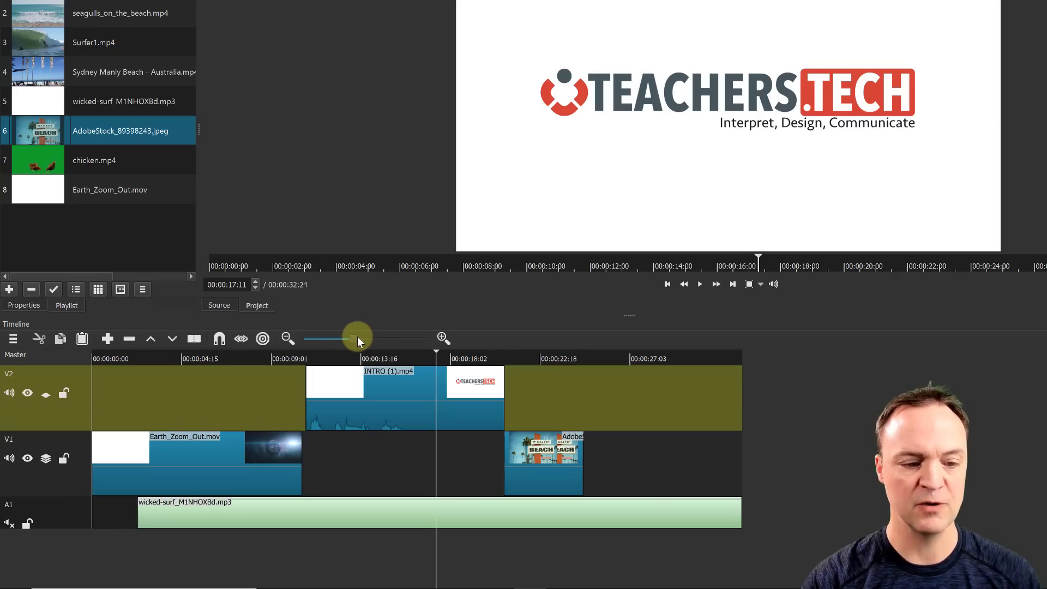
Zoom the timeline in and out to view the clips at different scales.
{"action": "left_click_drag", "start_coordinate": [358, 339], "coordinate": [375, 341]}
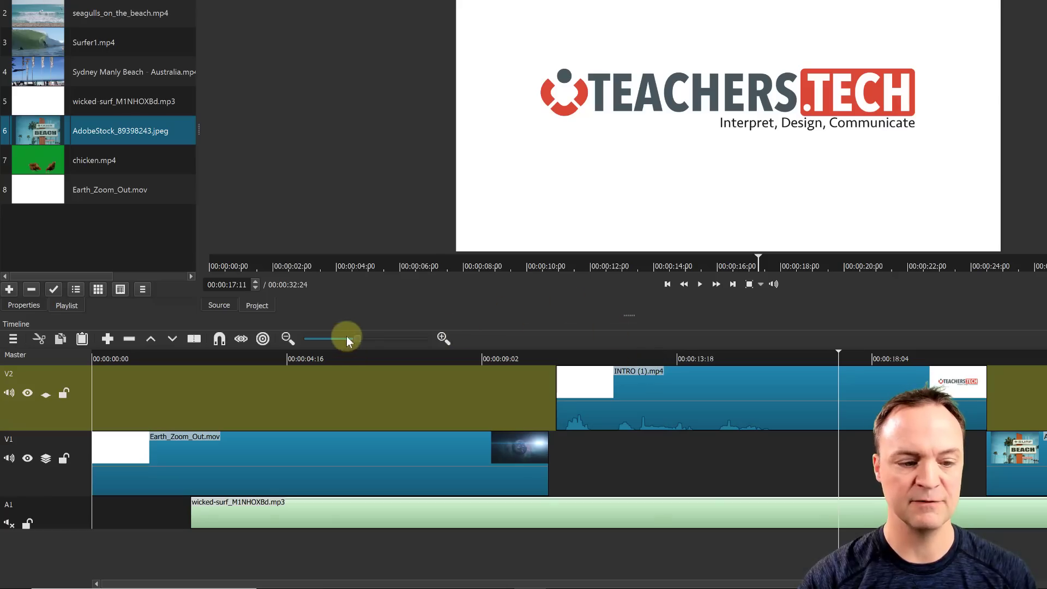
{"action": "left_click_drag", "start_coordinate": [349, 341], "coordinate": [339, 342]}
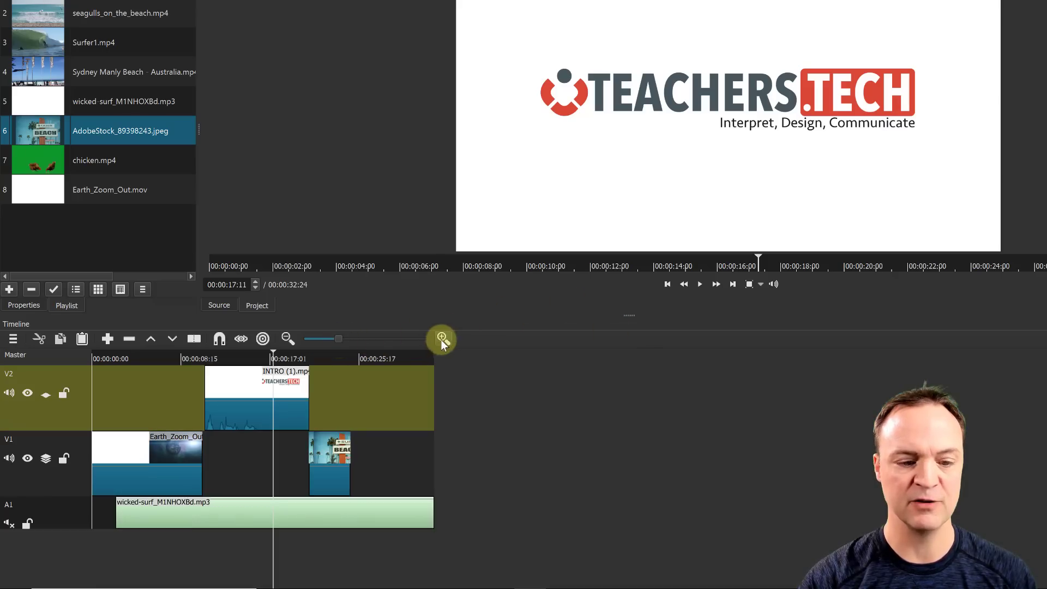
{"action": "left_click", "coordinate": [442, 340]}
{"action": "left_click", "coordinate": [442, 341]}
{"action": "left_click", "coordinate": [442, 340]}
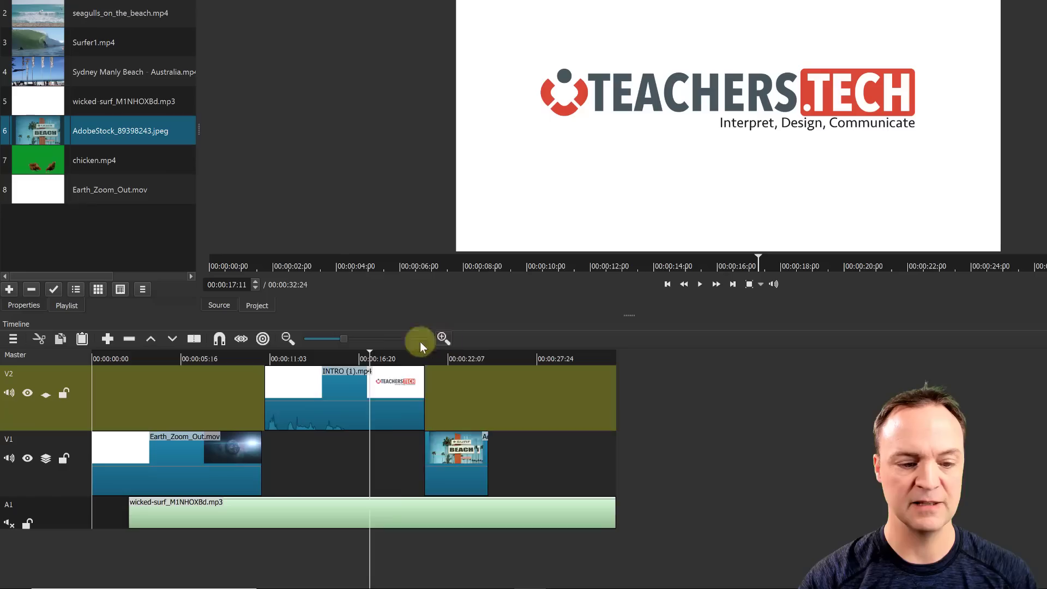
{"action": "left_click", "coordinate": [286, 338]}
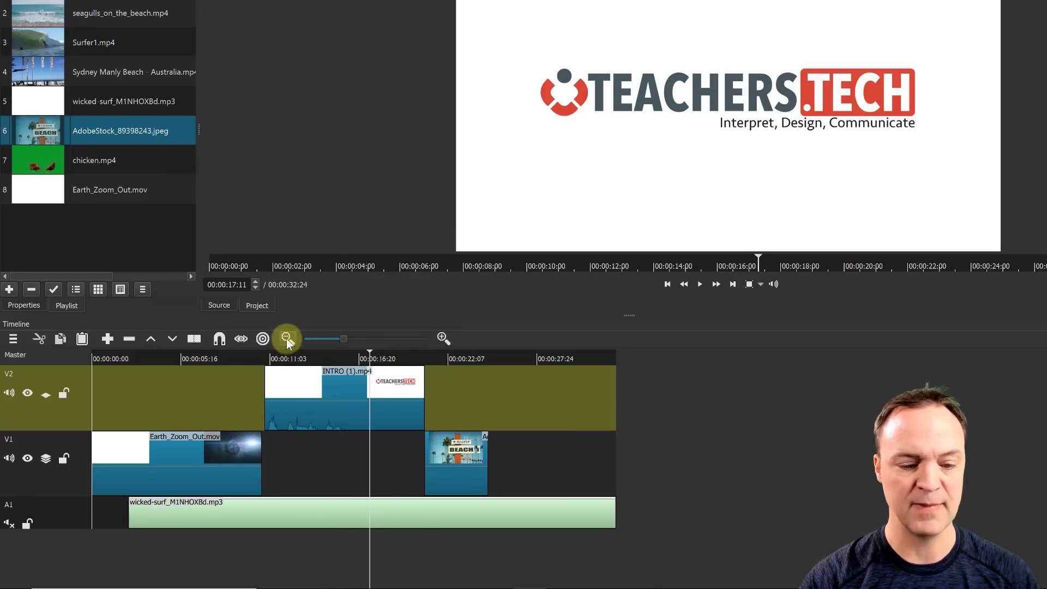
{"action": "left_click", "coordinate": [286, 339]}
{"action": "left_click", "coordinate": [441, 338]}
{"action": "left_click", "coordinate": [441, 338]}
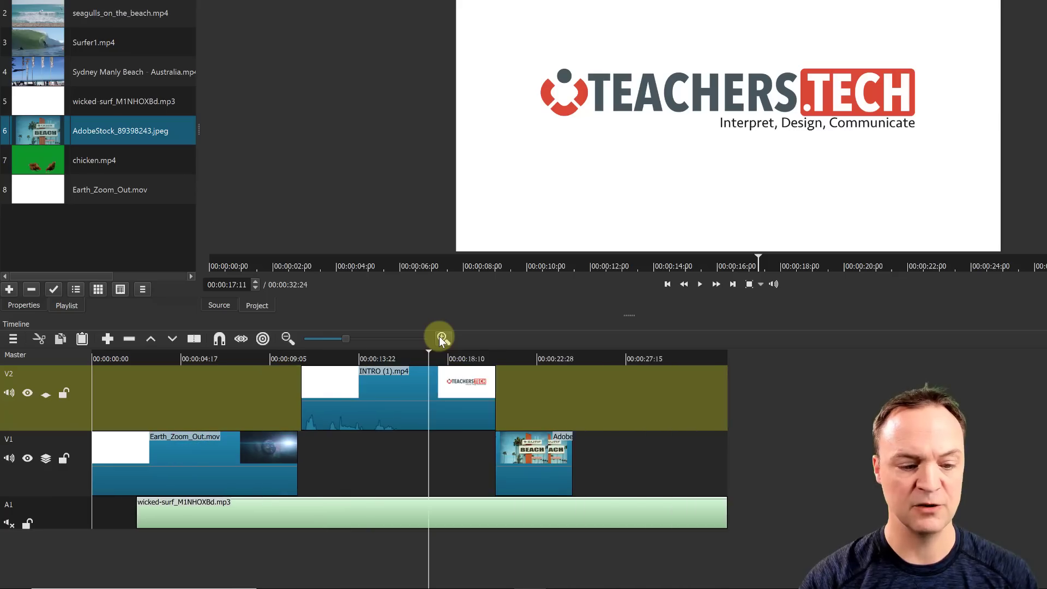
{"action": "left_click", "coordinate": [442, 338]}
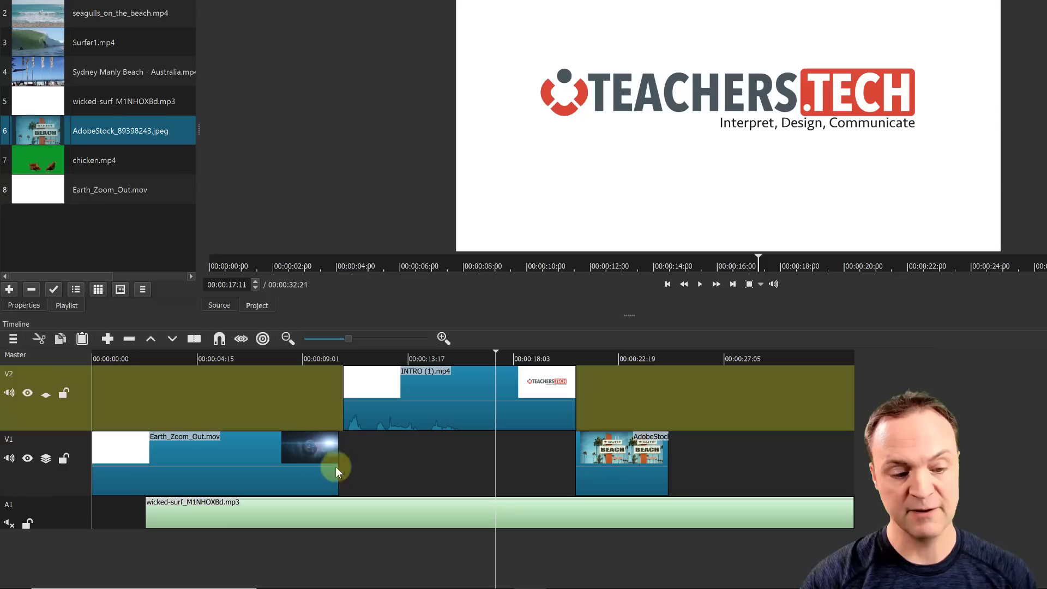
Trim the end of Earth_Zoom_Out.mov on V1 to about 7 seconds and check the frames around the new end.
{"action": "left_click", "coordinate": [289, 479]}
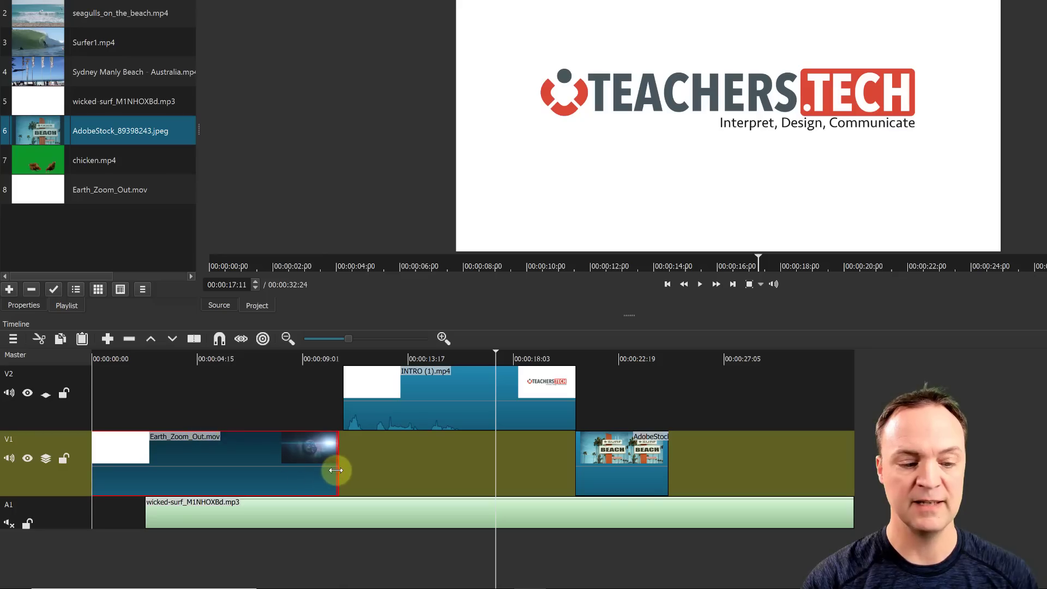
{"action": "left_click_drag", "start_coordinate": [335, 469], "coordinate": [249, 468]}
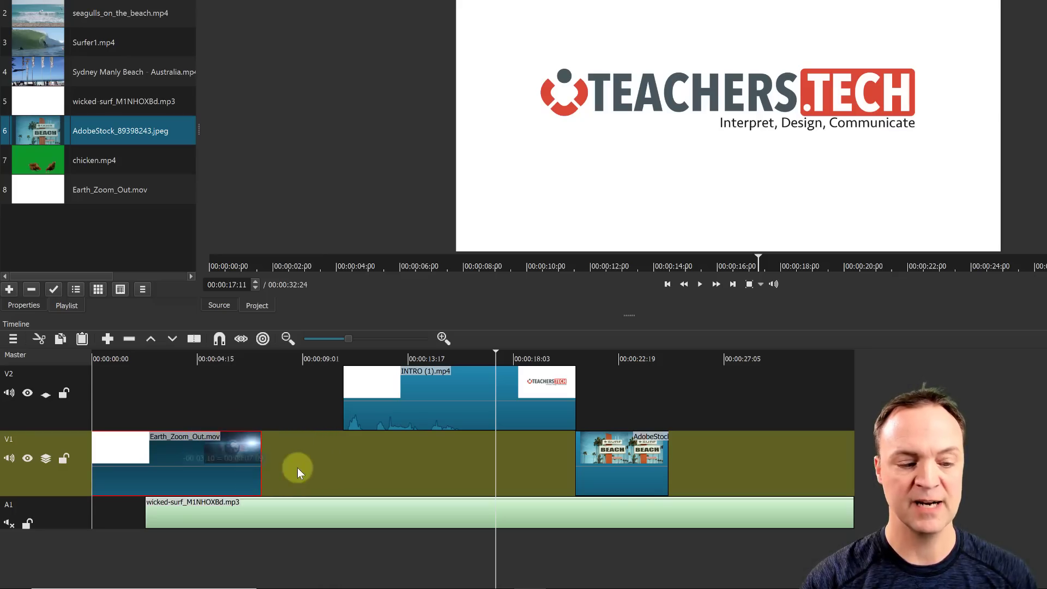
{"action": "left_click", "coordinate": [289, 466]}
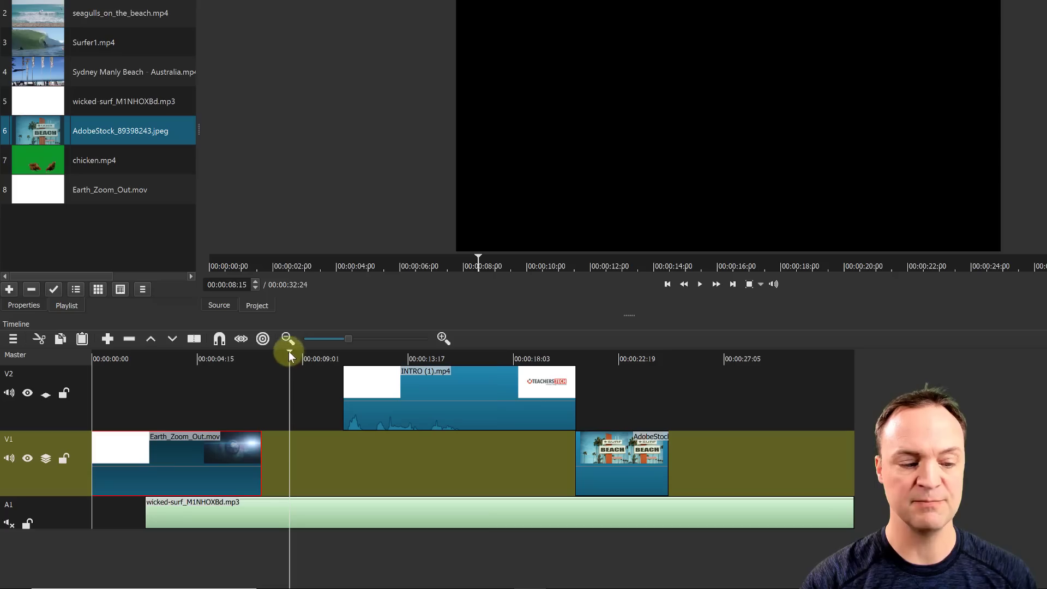
{"action": "left_click_drag", "start_coordinate": [289, 353], "coordinate": [244, 367]}
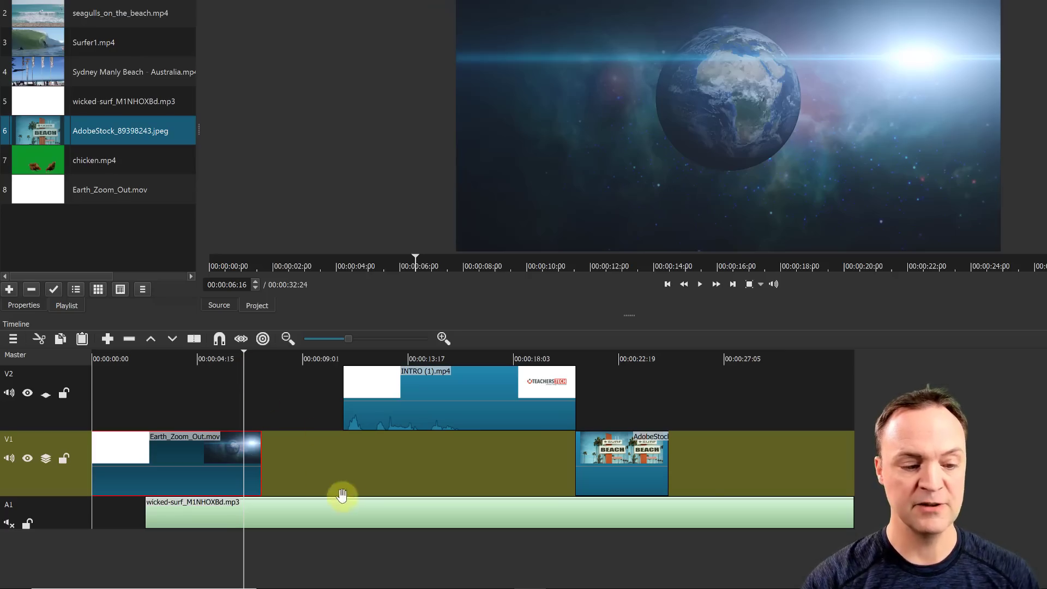
{"action": "left_click", "coordinate": [318, 475]}
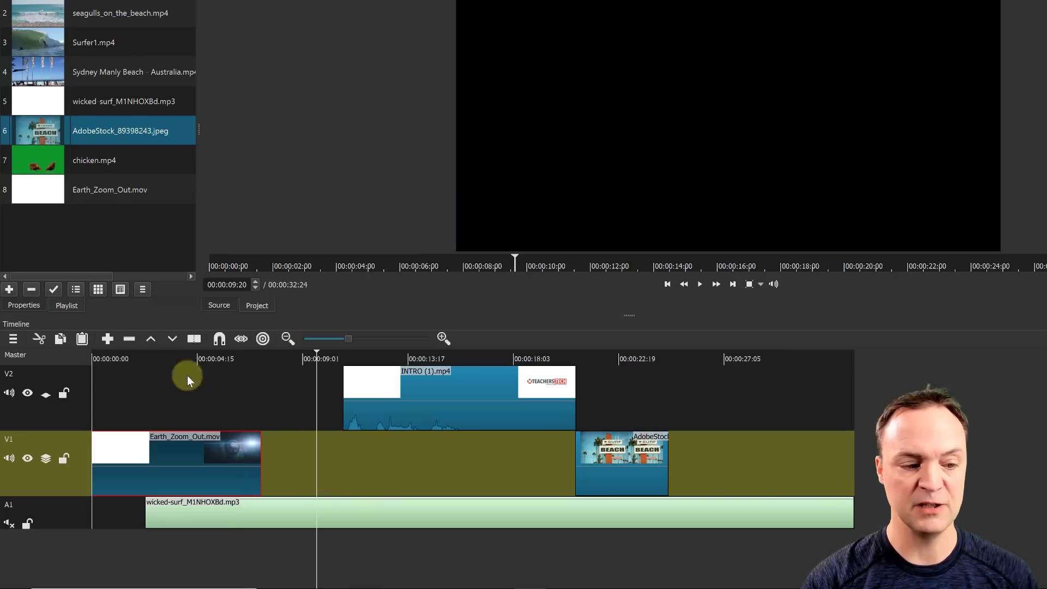
Split the wicked-surf clip on A1 at 00:00:09:20, and undo both the split and the earlier trim of Earth_Zoom_Out.mov.
{"action": "left_click", "coordinate": [196, 341]}
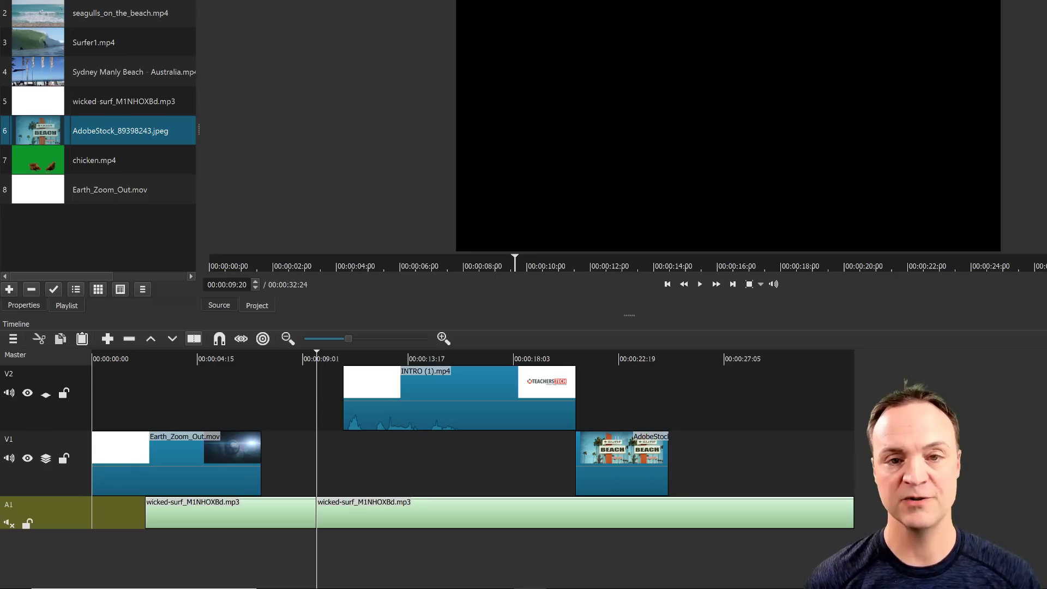
{"action": "key", "text": "ctrl+z"}
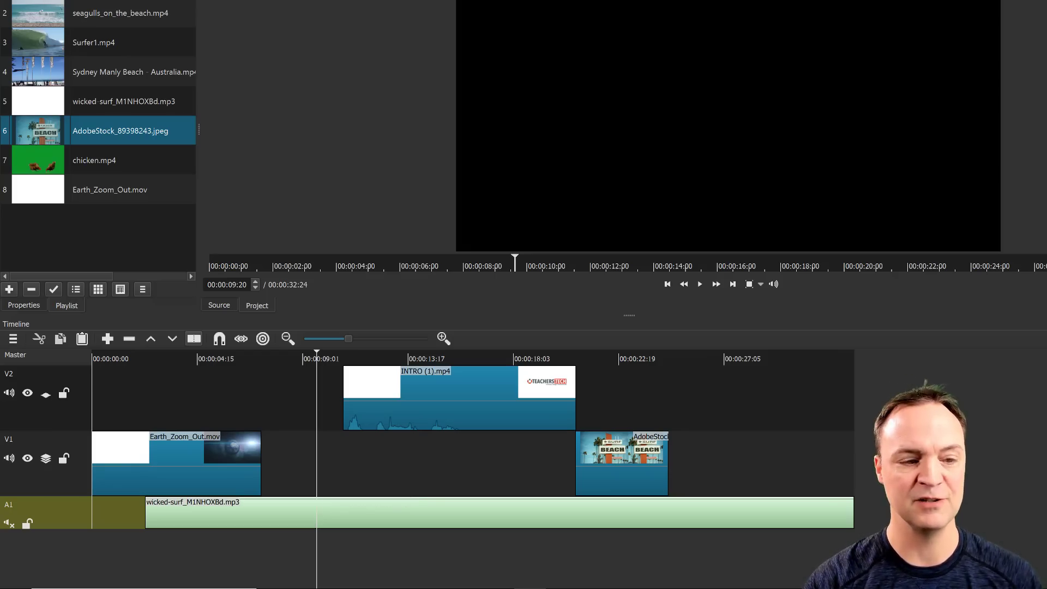
{"action": "key", "text": "ctrl+z"}
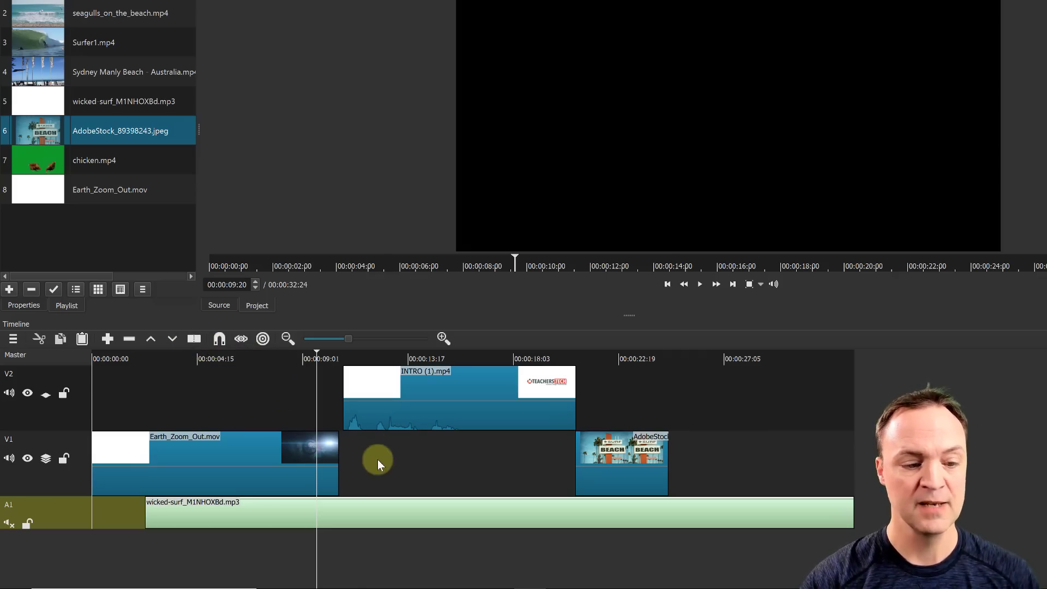
Make V1 the current track and split Earth_Zoom_Out.mov at 00:00:06:06.
{"action": "left_click_drag", "start_coordinate": [315, 351], "coordinate": [237, 368]}
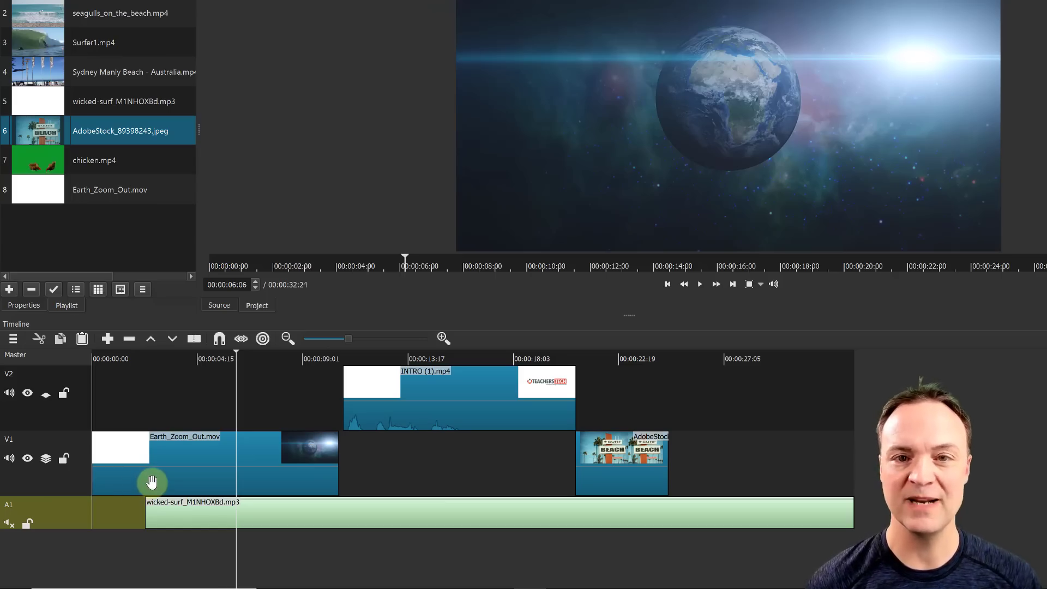
{"action": "left_click", "coordinate": [65, 477]}
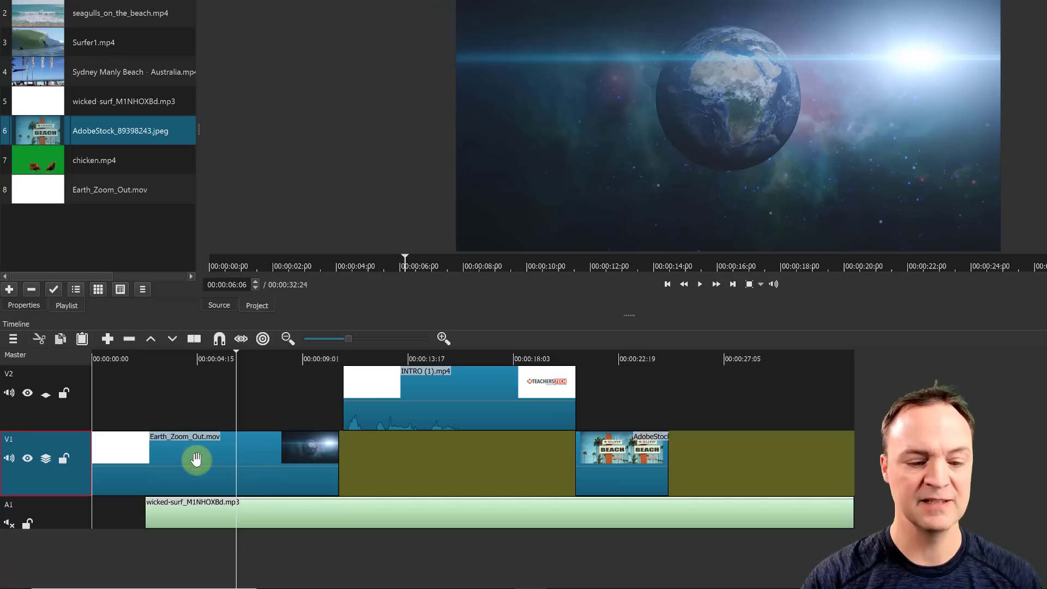
{"action": "left_click", "coordinate": [51, 526]}
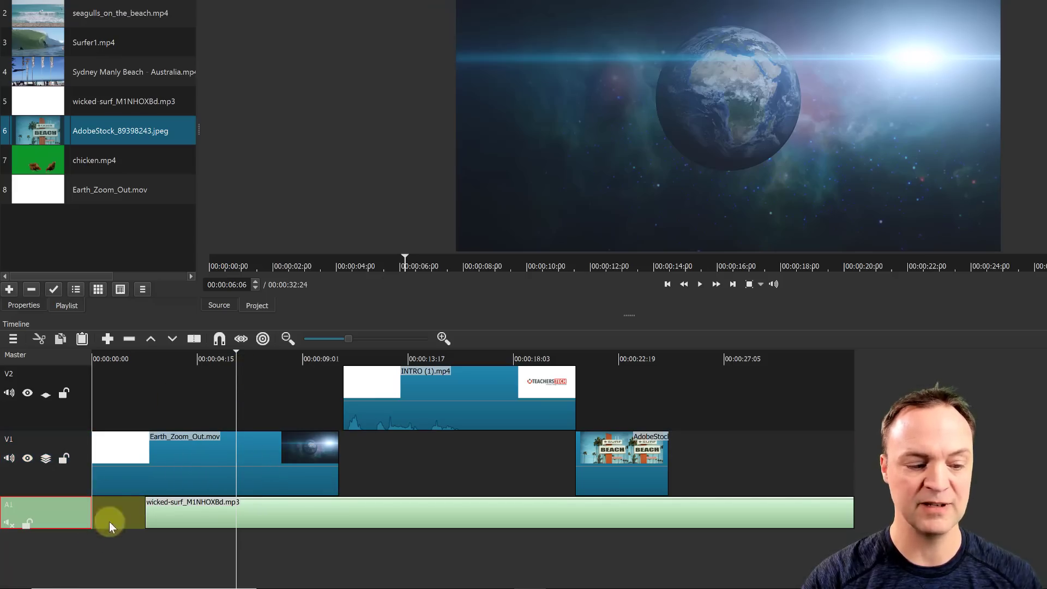
{"action": "left_click", "coordinate": [81, 488]}
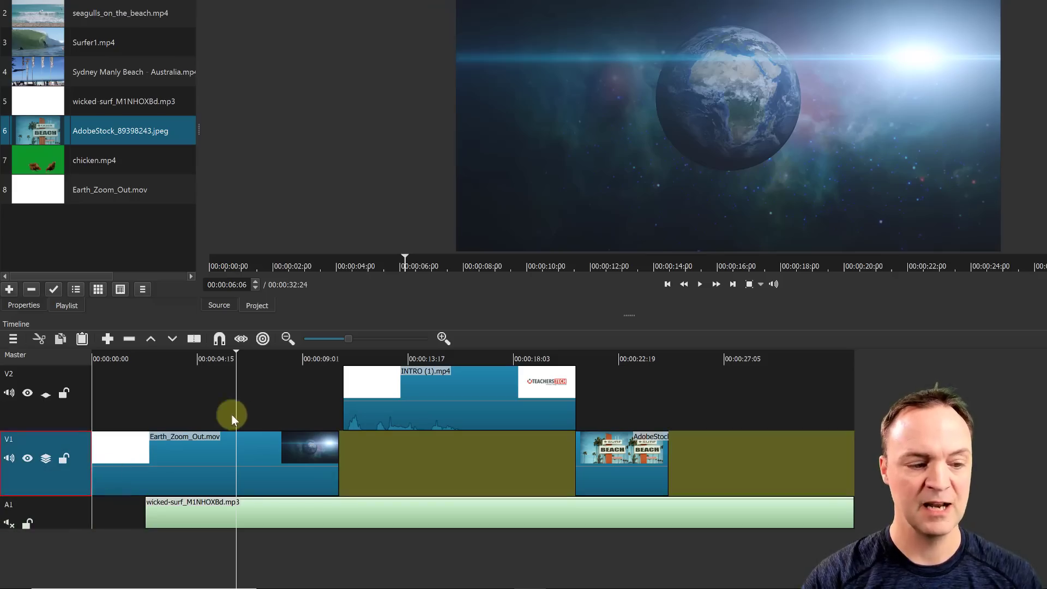
{"action": "left_click", "coordinate": [192, 339]}
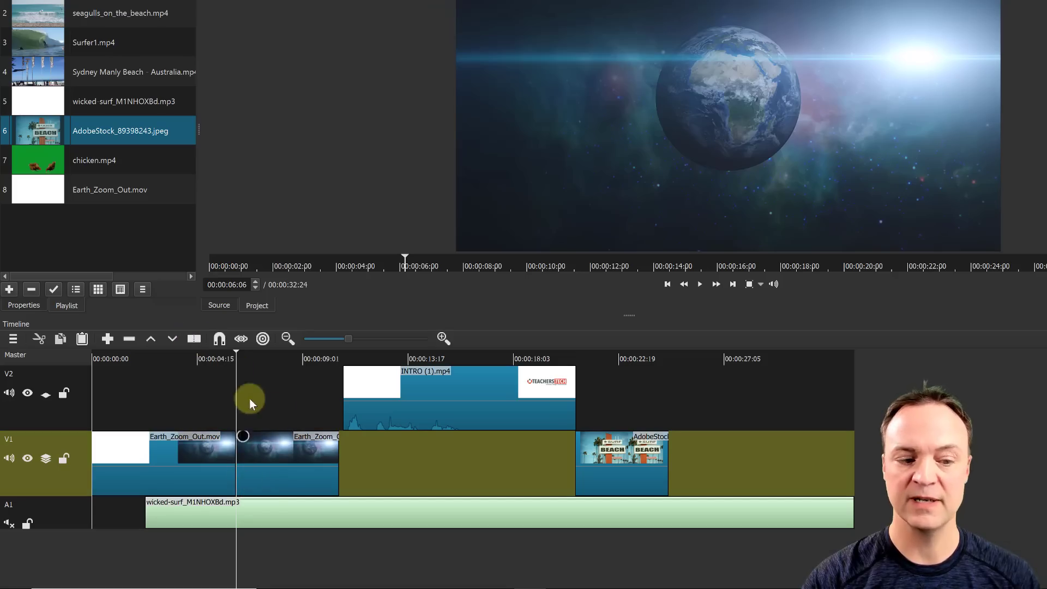
Cut the second part of Earth_Zoom_Out.mov, undo the cut, and remove that part with ripple delete instead.
{"action": "left_click", "coordinate": [287, 476]}
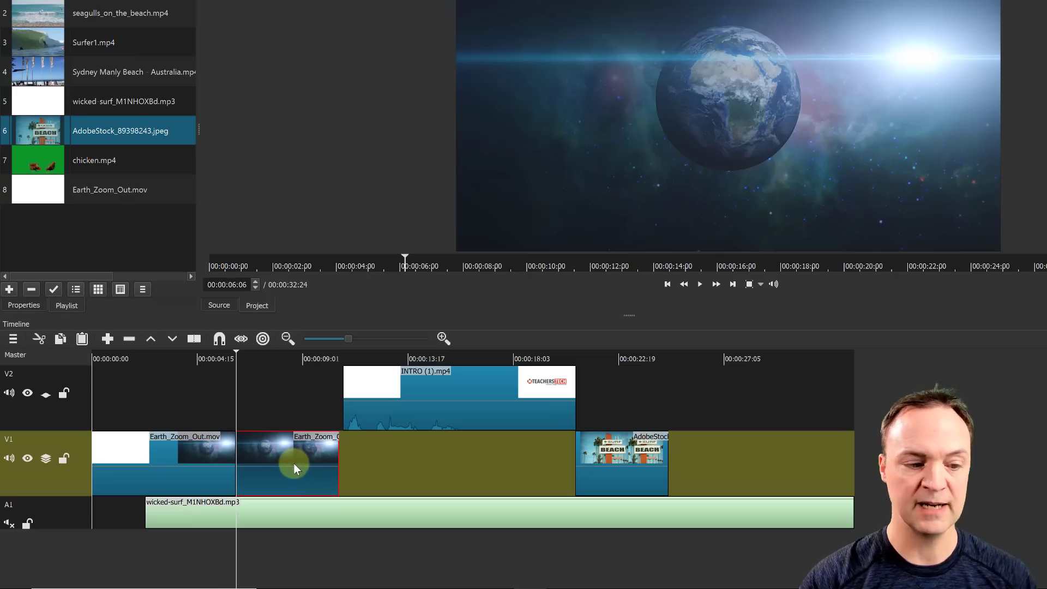
{"action": "left_click", "coordinate": [39, 339]}
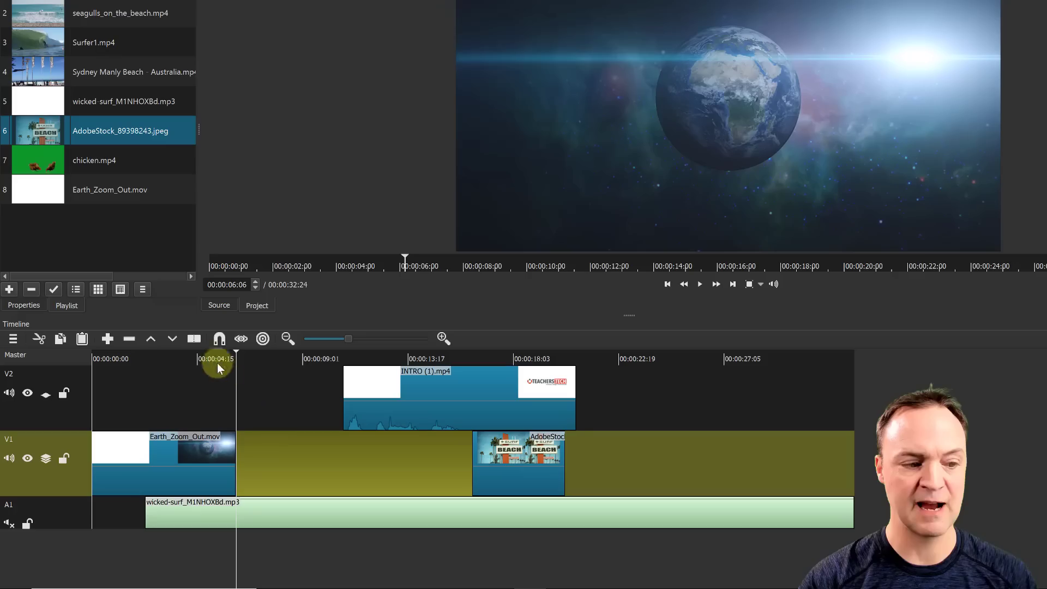
{"action": "left_click", "coordinate": [125, 0]}
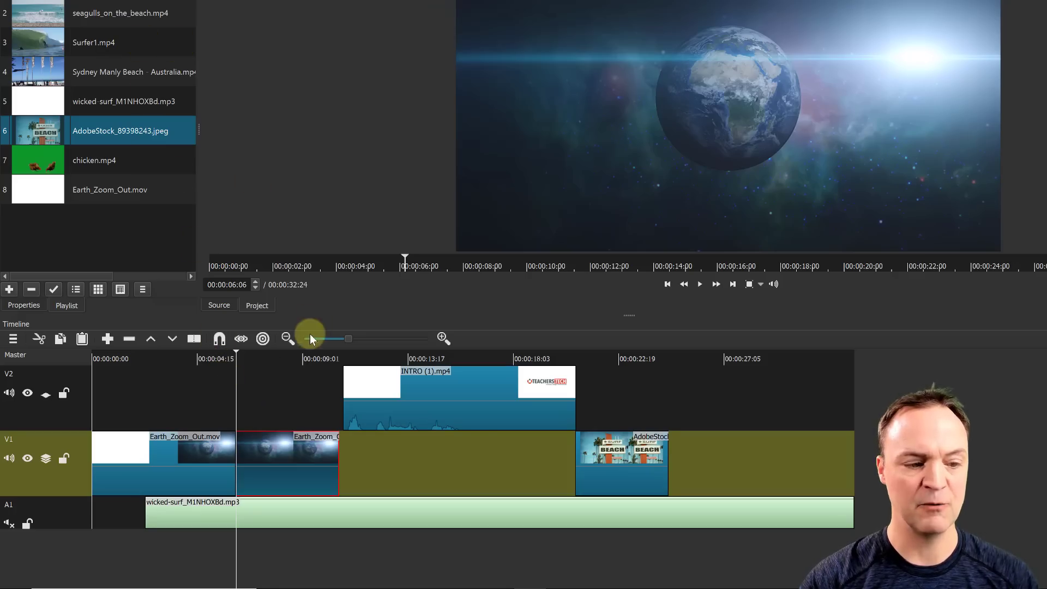
{"action": "left_click", "coordinate": [127, 338]}
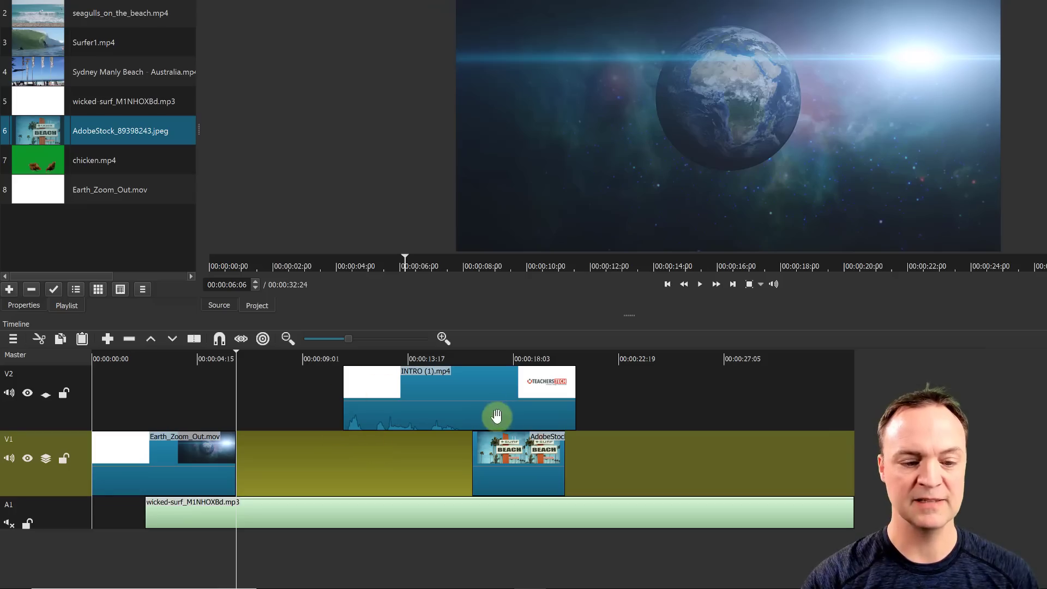
Split INTRO (1).mp4 on V2 at 00:00:14:08 and again at 00:00:16:19.
{"action": "left_click", "coordinate": [427, 395]}
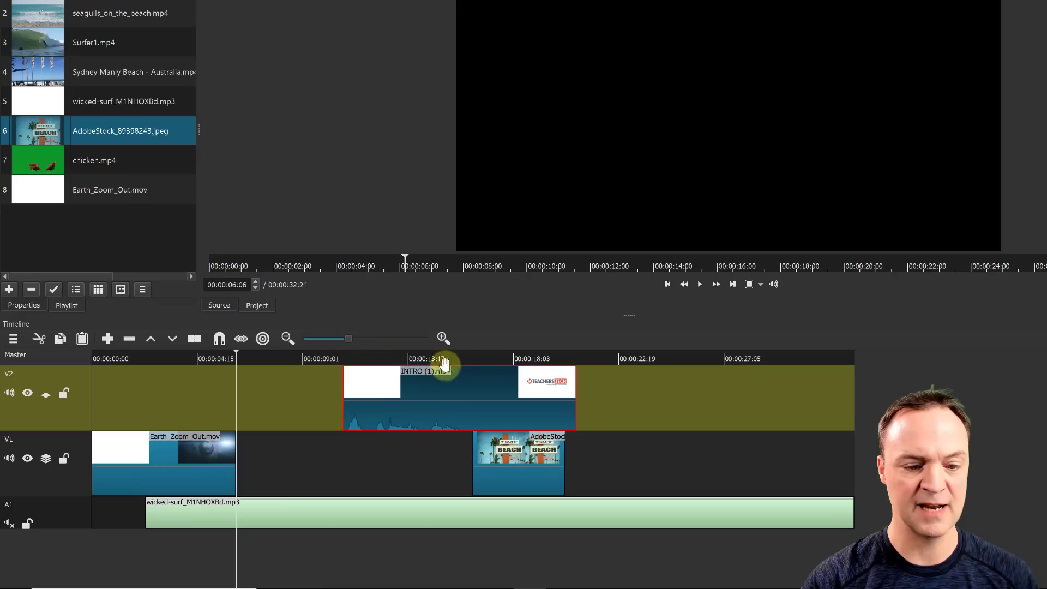
{"action": "left_click", "coordinate": [423, 357]}
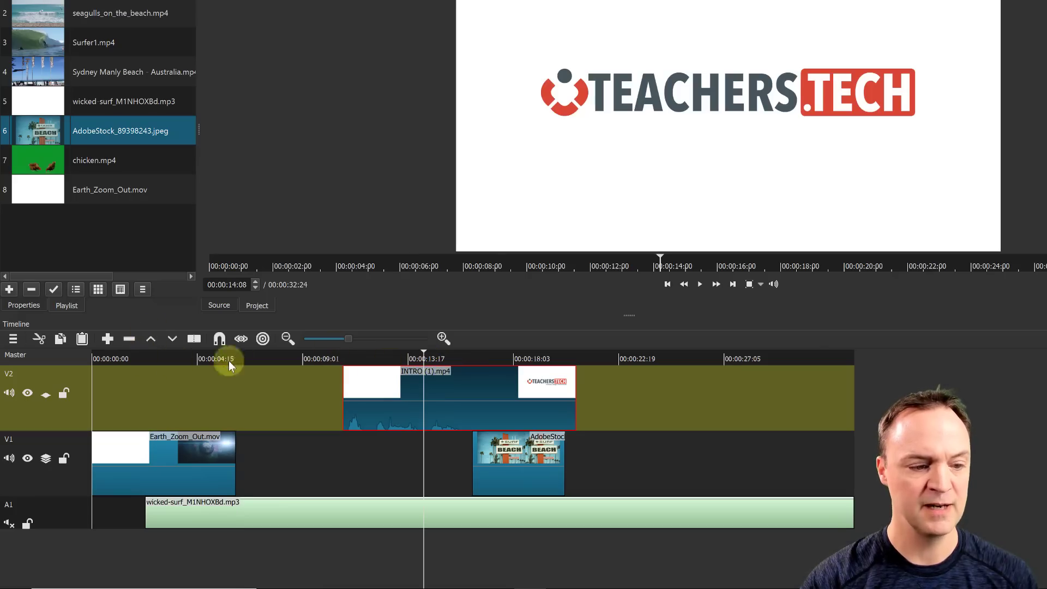
{"action": "left_click", "coordinate": [194, 338]}
{"action": "left_click_drag", "start_coordinate": [421, 354], "coordinate": [479, 355]}
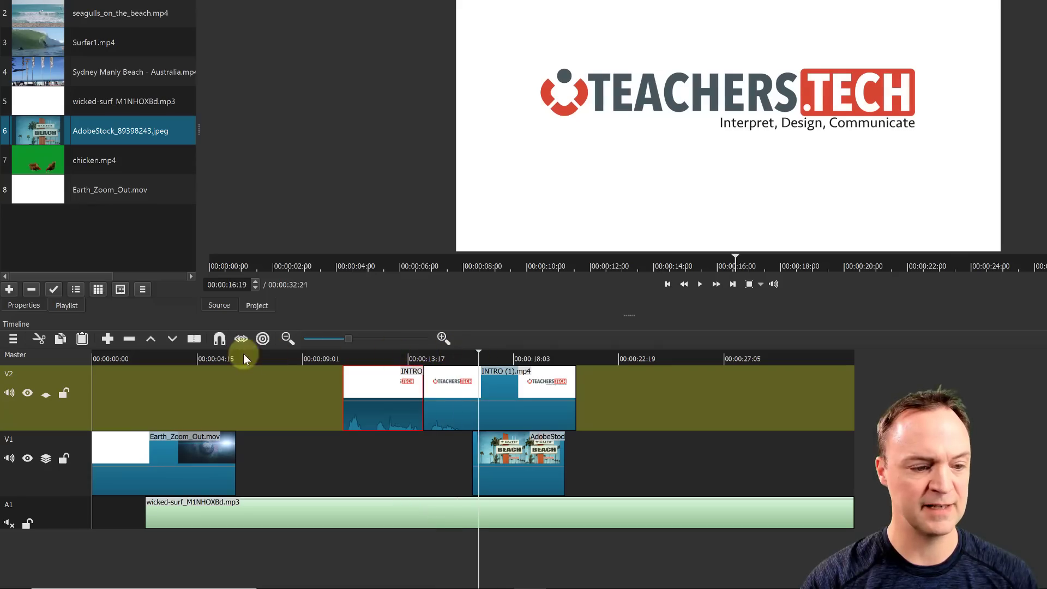
{"action": "left_click", "coordinate": [194, 339]}
Lift the middle piece of INTRO (1).mp4 from V2, undo that, and ripple-delete the piece instead.
{"action": "left_click", "coordinate": [461, 414]}
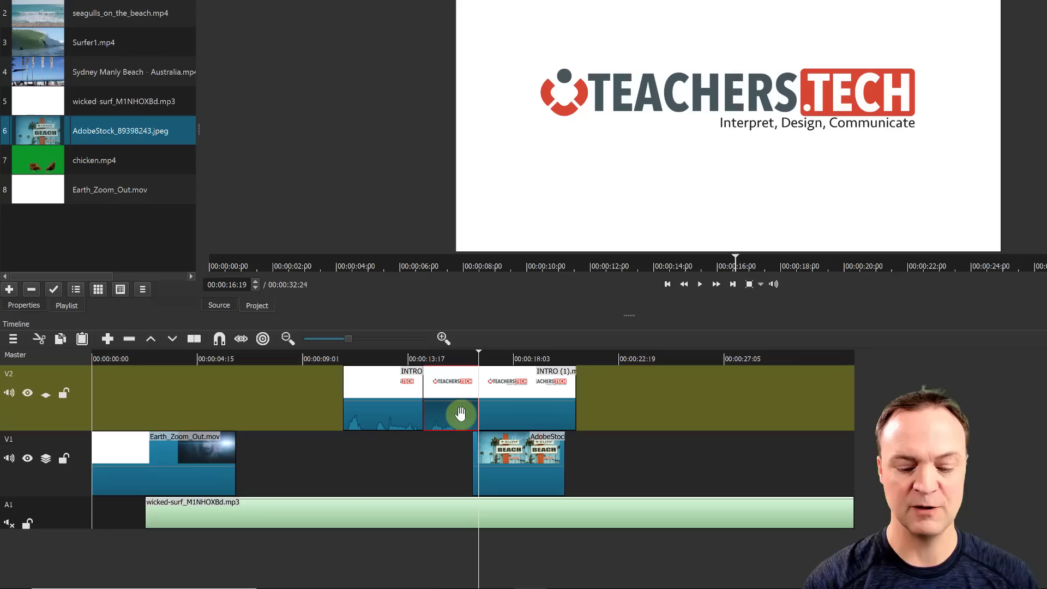
{"action": "key", "text": "Delete"}
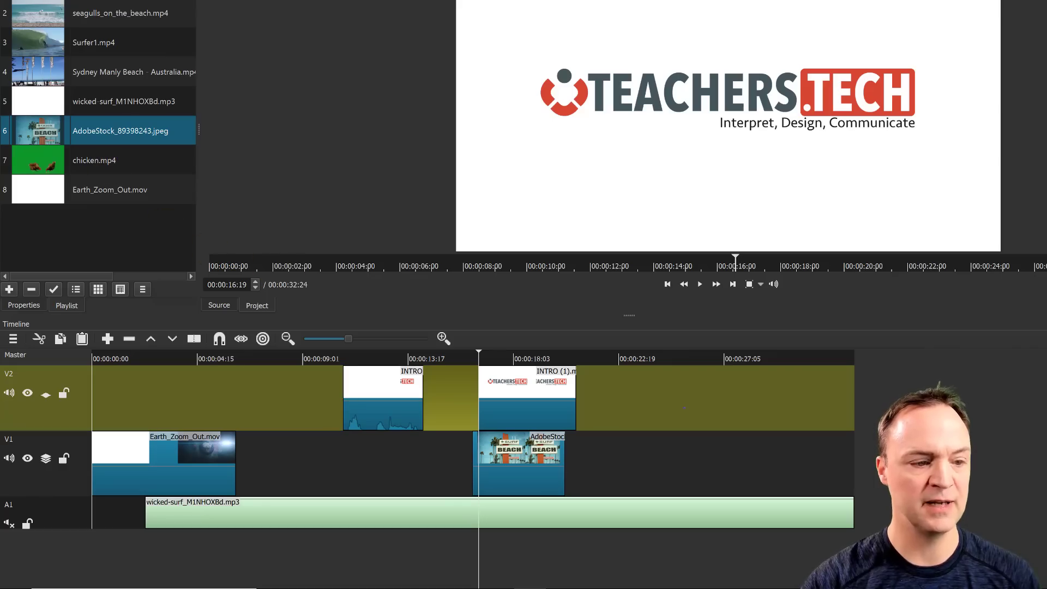
{"action": "key", "text": "ctrl+z"}
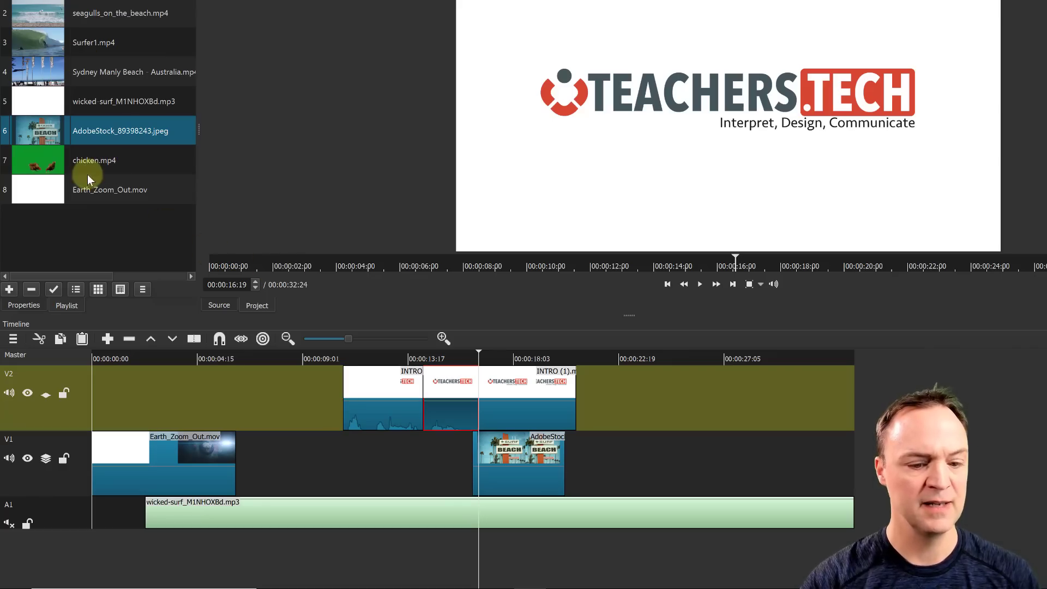
{"action": "left_click", "coordinate": [128, 338]}
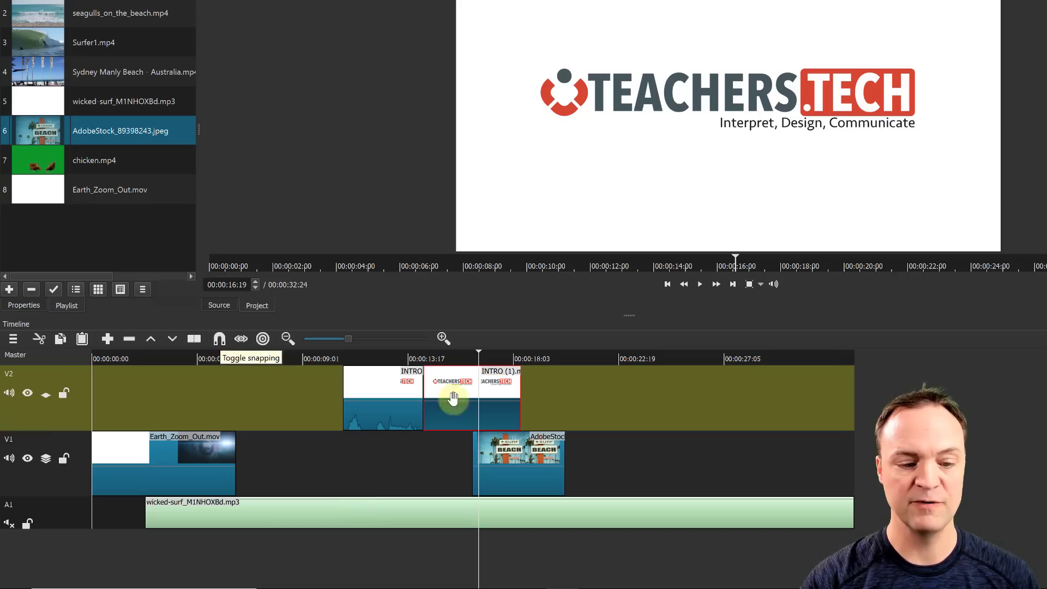
Move the second INTRO (1).mp4 piece away from the first and back against it, trying snapping on and off.
{"action": "left_click_drag", "start_coordinate": [449, 395], "coordinate": [475, 395]}
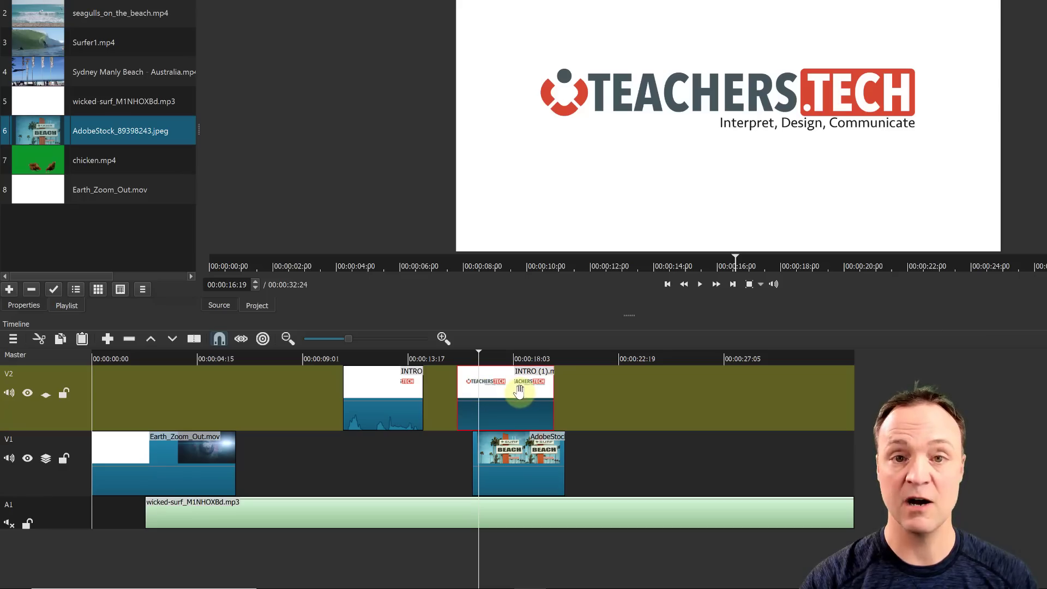
{"action": "left_click_drag", "start_coordinate": [518, 390], "coordinate": [482, 393]}
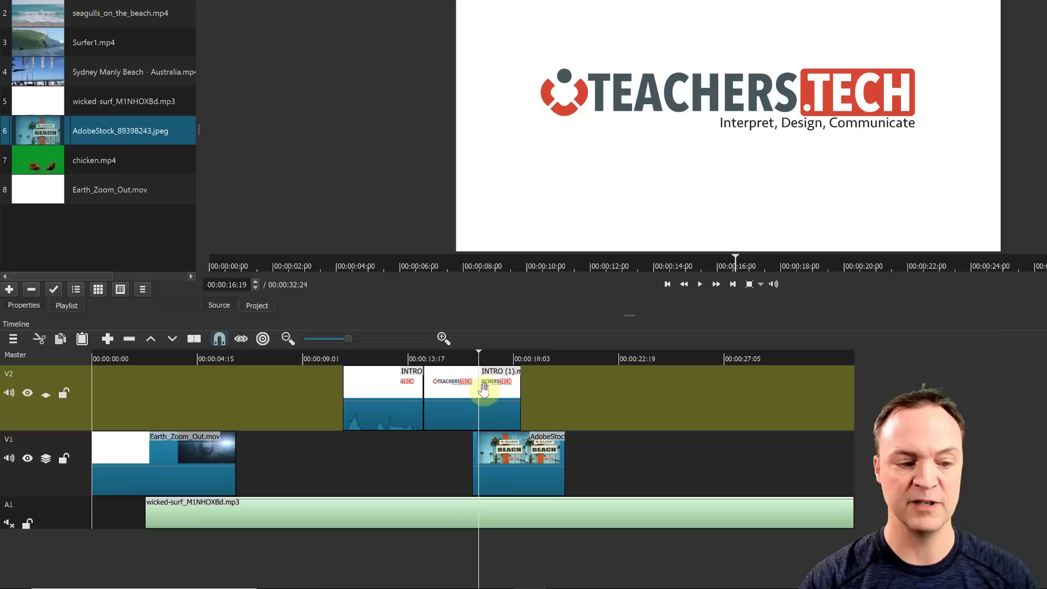
{"action": "left_click", "coordinate": [219, 339]}
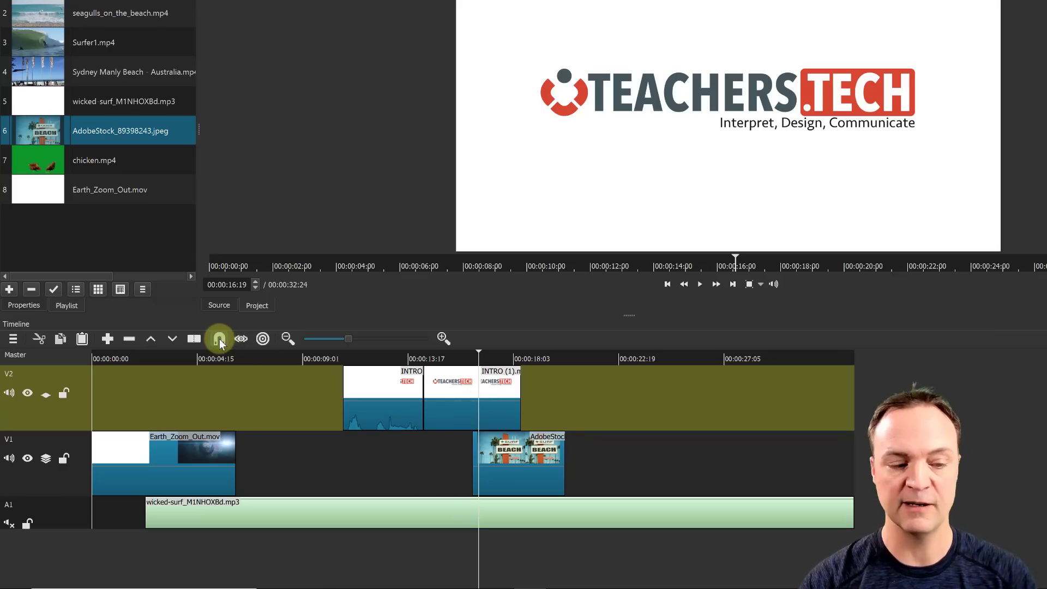
{"action": "mouse_move", "coordinate": [470, 385]}
{"action": "left_mouse_down"}
{"action": "mouse_move", "coordinate": [527, 394]}
{"action": "mouse_move", "coordinate": [459, 391]}
{"action": "left_mouse_up"}
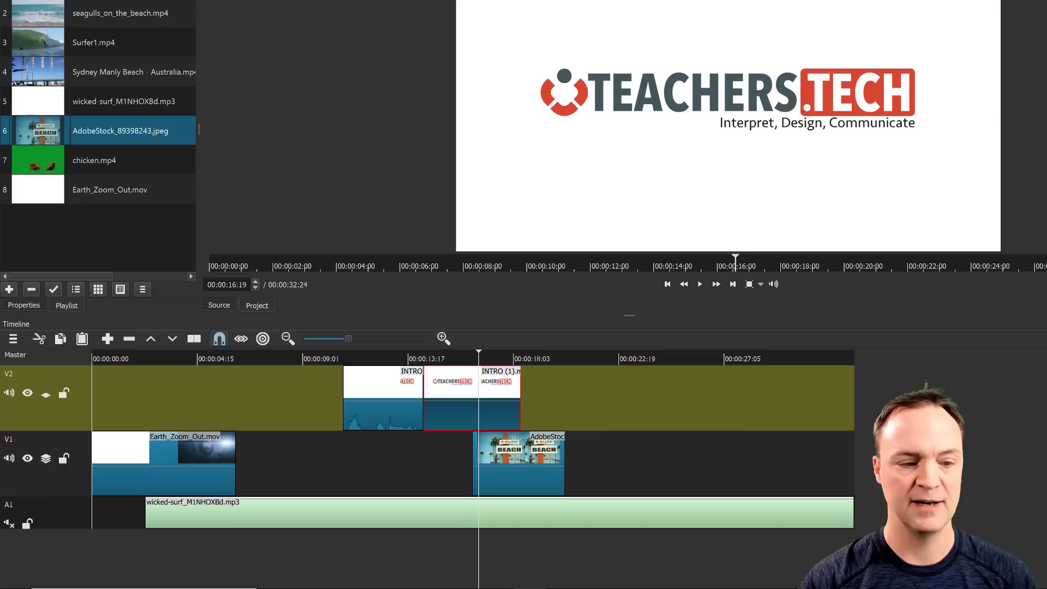
Undo the moves, the deletion and both splits of INTRO (1).mp4 on V2.
{"action": "key", "text": "ctrl+z"}
{"action": "key", "text": "ctrl+z"}
{"action": "key", "text": "ctrl+z"}
{"action": "key", "text": "ctrl+z"}
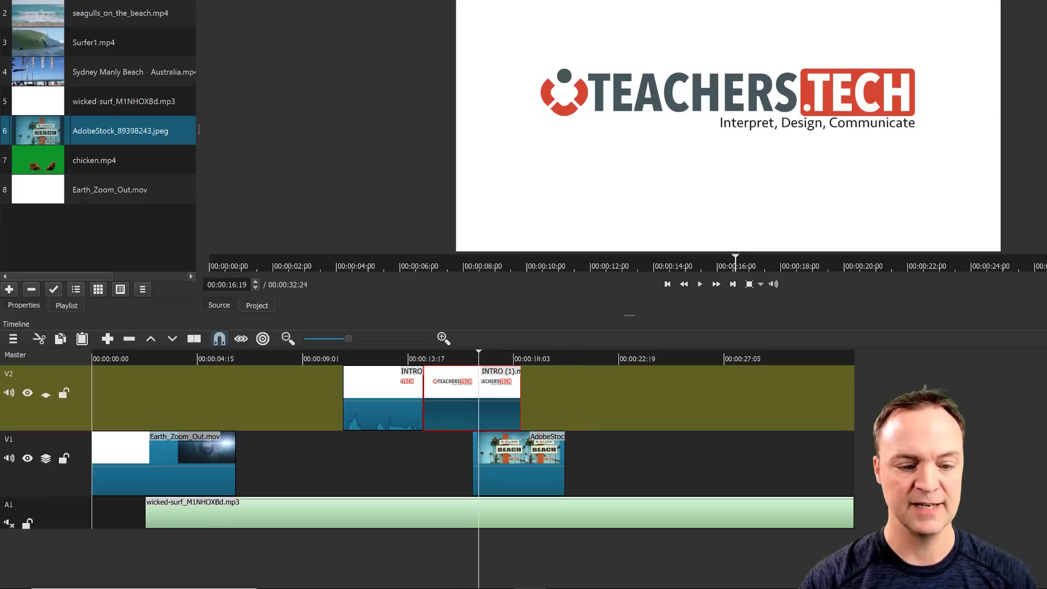
{"action": "key", "text": "ctrl+z"}
{"action": "key", "text": "ctrl+z"}
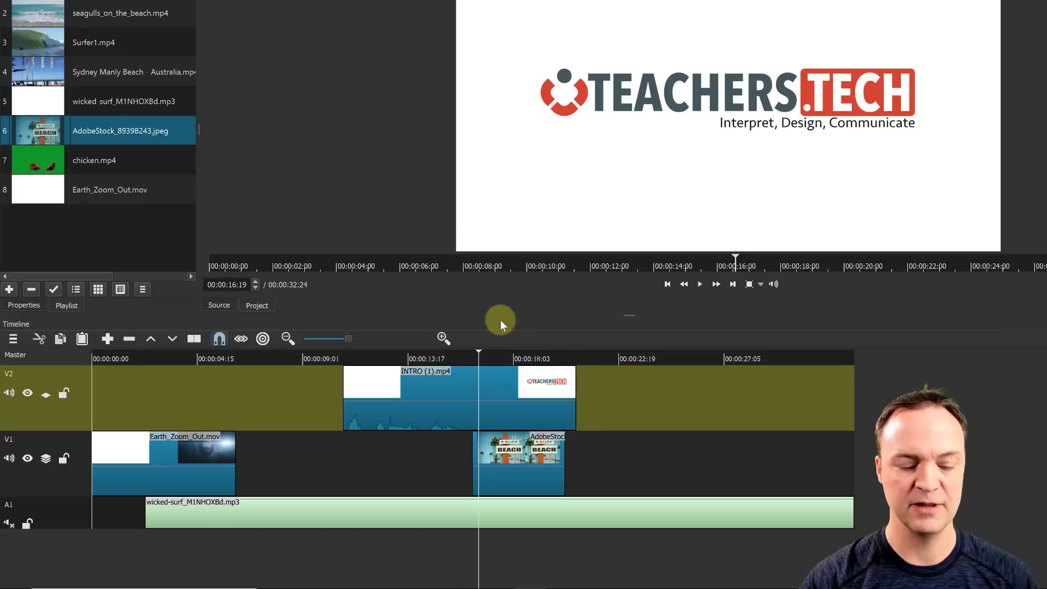
Move the AdobeStock image on V1 to start below the end of INTRO (1).mp4, and move INTRO (1).mp4 to the end of Earth_Zoom_Out.mov.
{"action": "left_click_drag", "start_coordinate": [530, 468], "coordinate": [632, 471]}
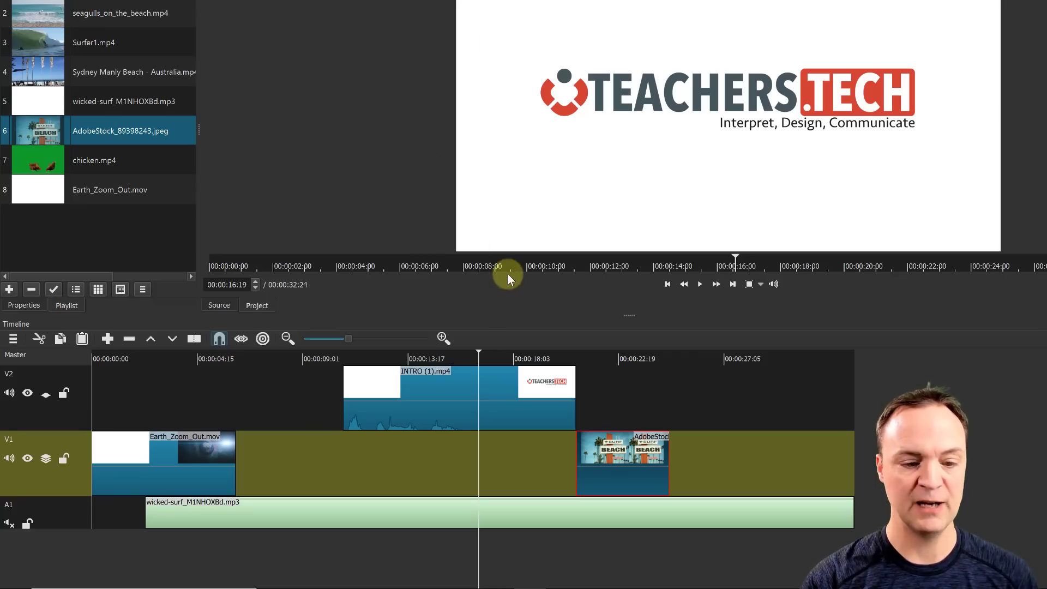
{"action": "left_click_drag", "start_coordinate": [434, 402], "coordinate": [317, 399]}
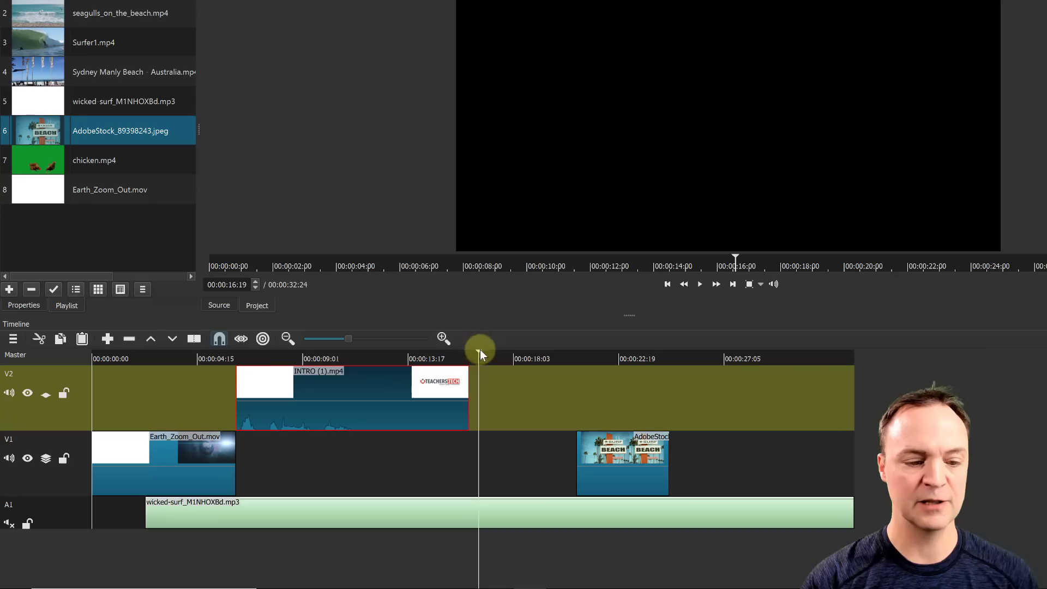
Play the timeline from 00:00:06:24 to about 00:00:11:01 to preview INTRO (1).mp4 at its new position.
{"action": "left_click_drag", "start_coordinate": [479, 351], "coordinate": [250, 373]}
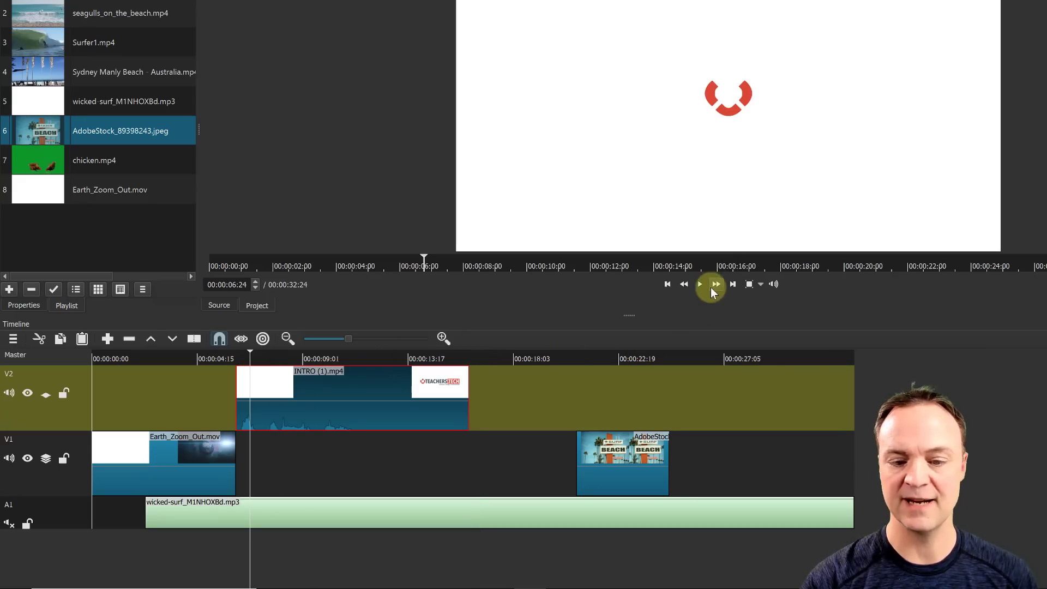
{"action": "left_click", "coordinate": [699, 286]}
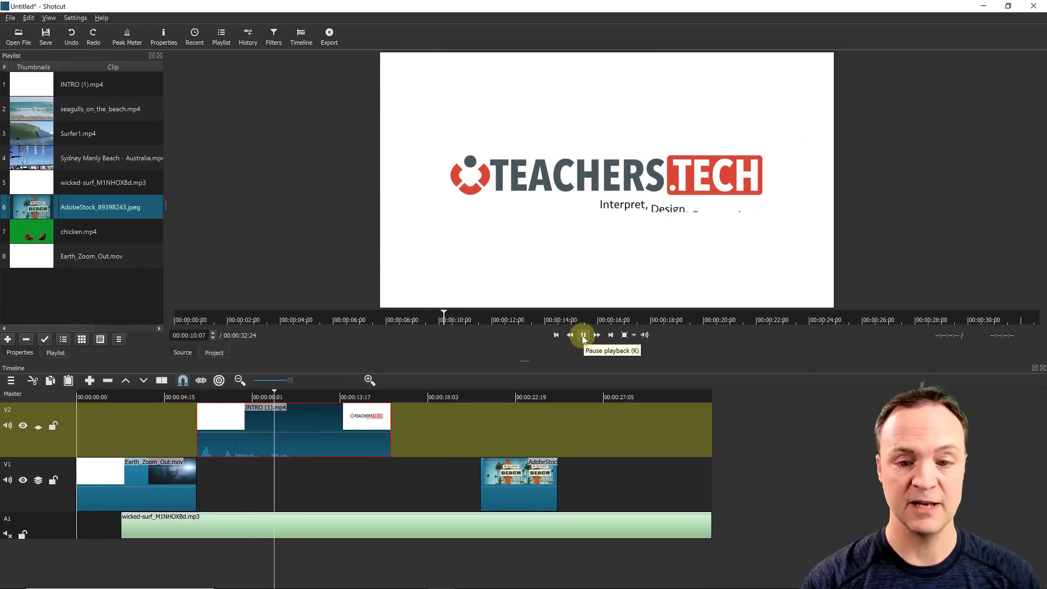
{"action": "left_click", "coordinate": [583, 334]}
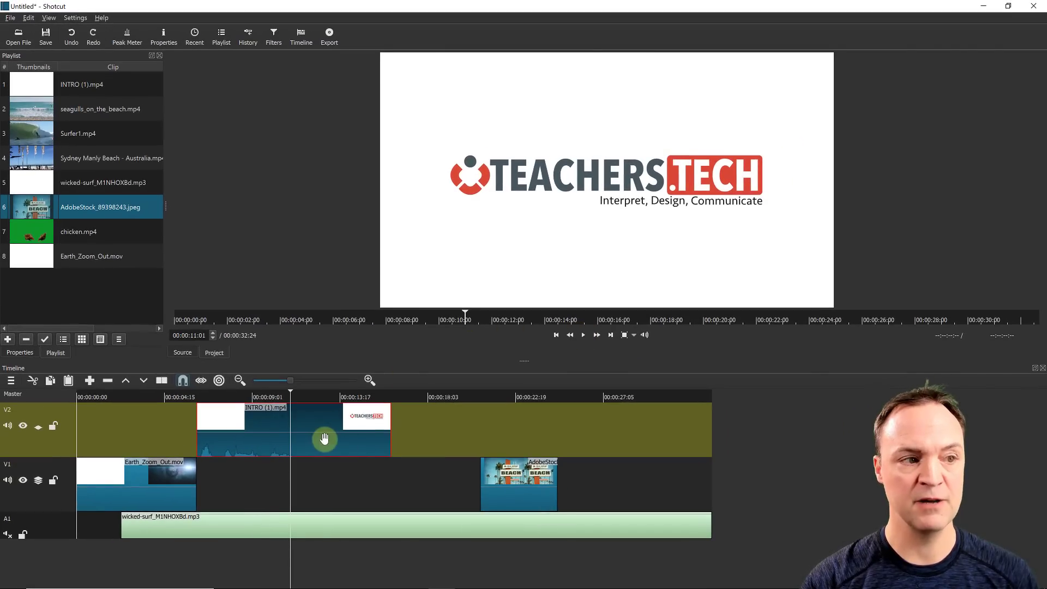
Show the clip properties of INTRO (1).mp4 and set its speed to 3x.
{"action": "left_click", "coordinate": [49, 18]}
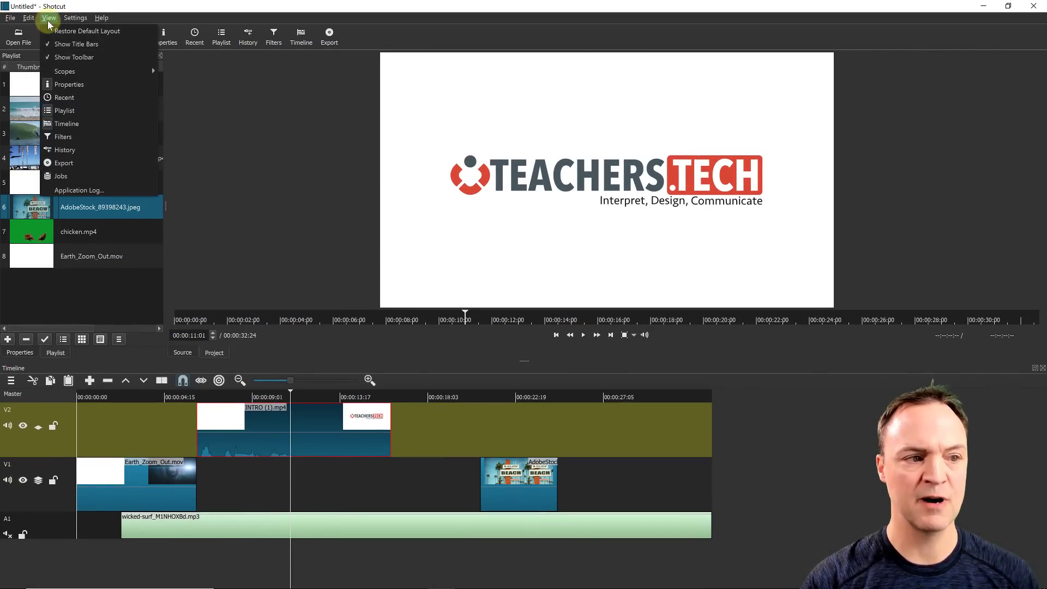
{"action": "left_click", "coordinate": [77, 87]}
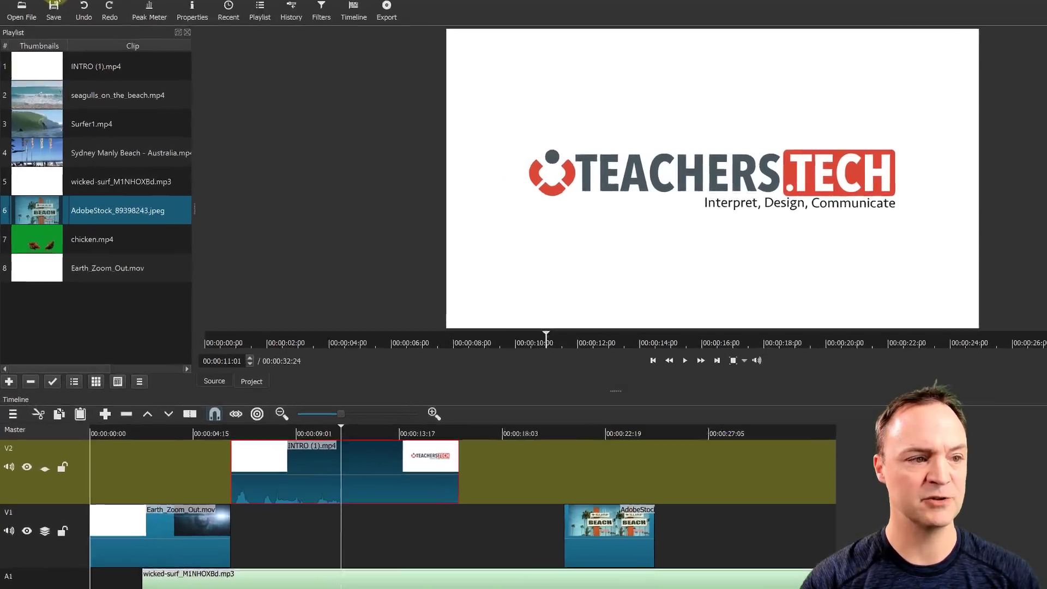
{"action": "left_click", "coordinate": [48, 18]}
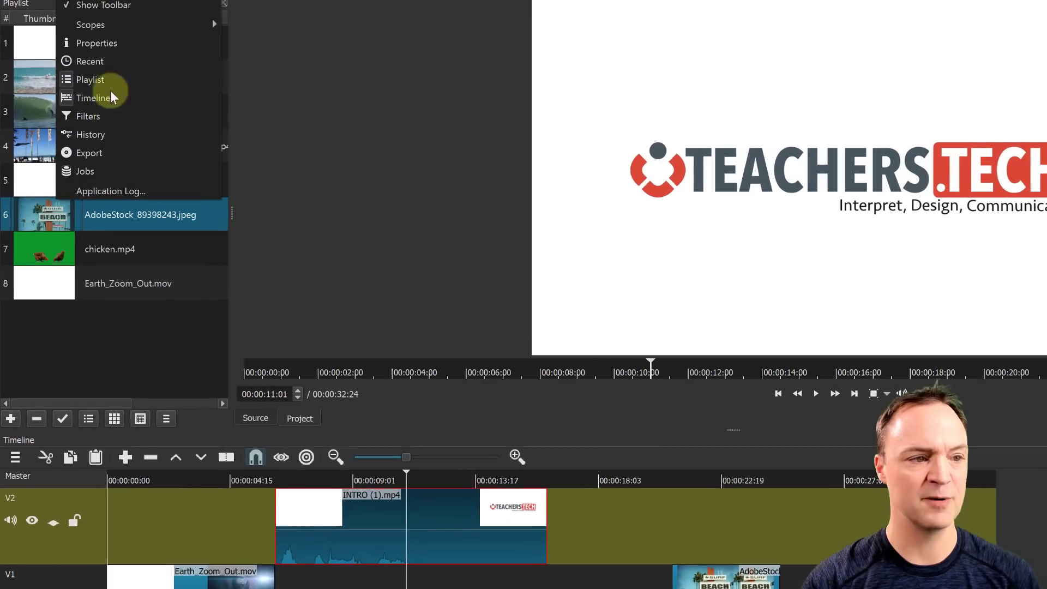
{"action": "left_click", "coordinate": [103, 43]}
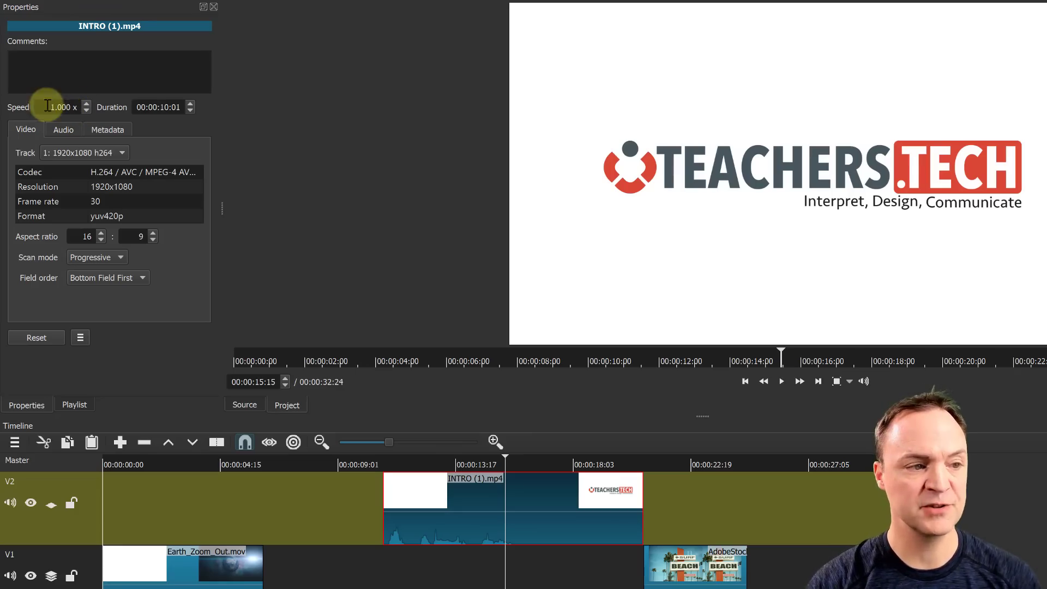
{"action": "left_click_drag", "start_coordinate": [43, 109], "coordinate": [102, 113]}
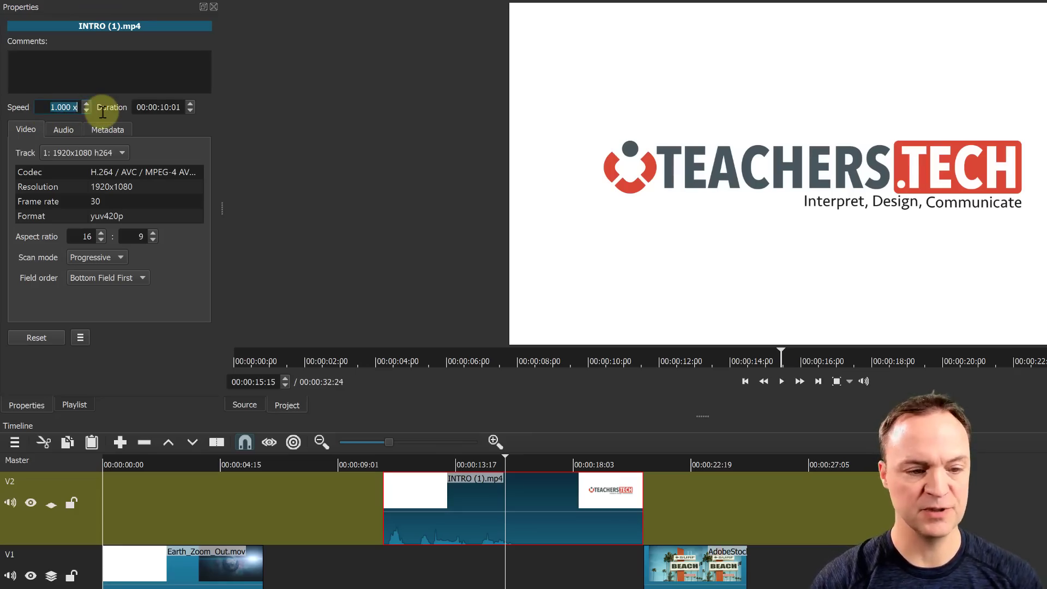
{"action": "type", "text": "3"}
{"action": "key", "text": "Return"}
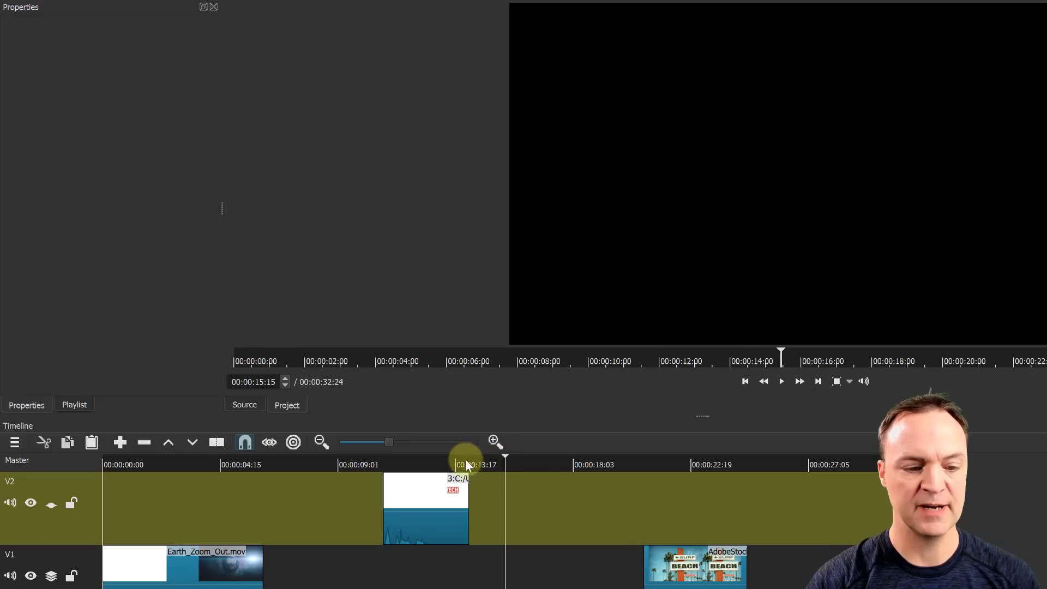
Play the sped-up INTRO (1).mp4 clip on V2 from 00:00:10:14 to about 00:00:13:03, and select the clip.
{"action": "left_click", "coordinate": [374, 461]}
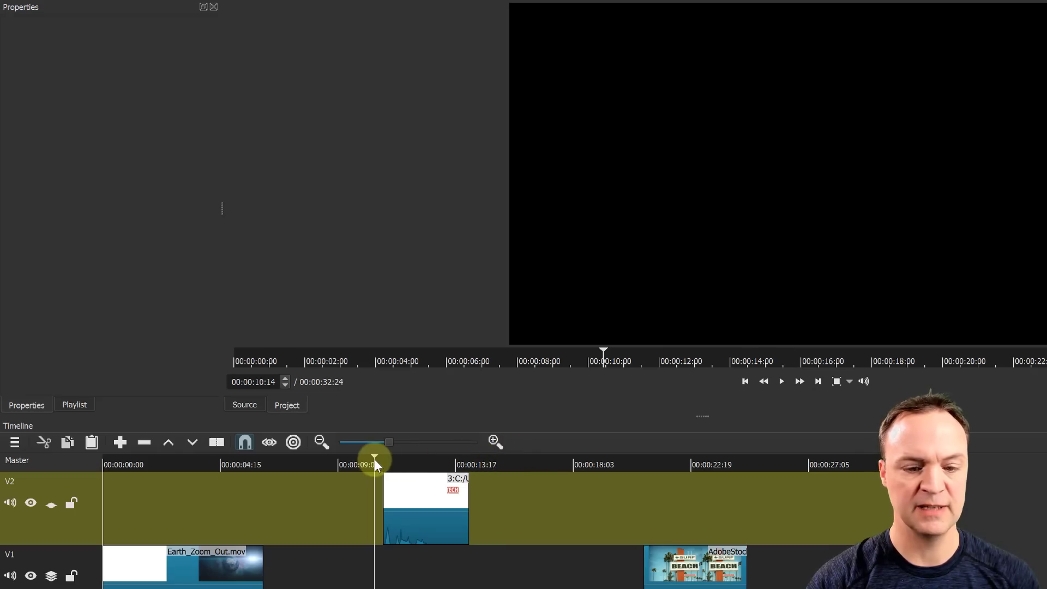
{"action": "left_click", "coordinate": [781, 381]}
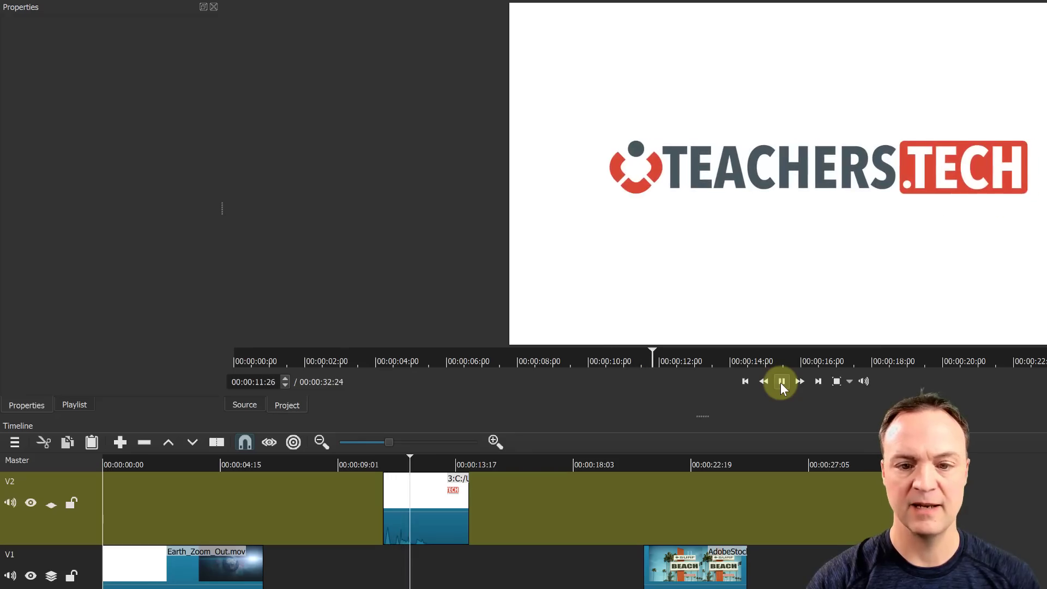
{"action": "left_click", "coordinate": [781, 383]}
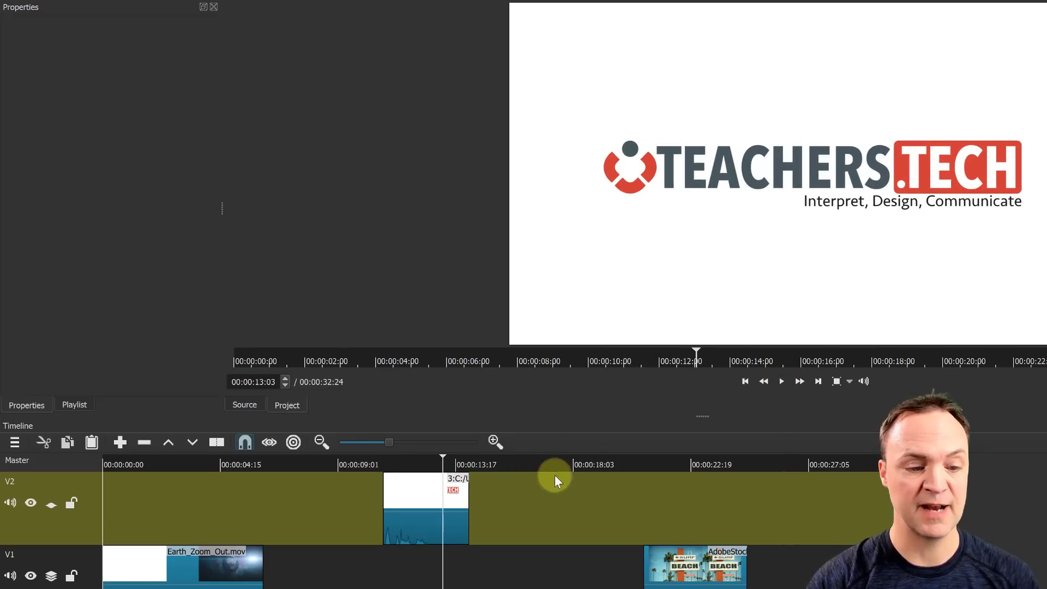
{"action": "left_click", "coordinate": [406, 501]}
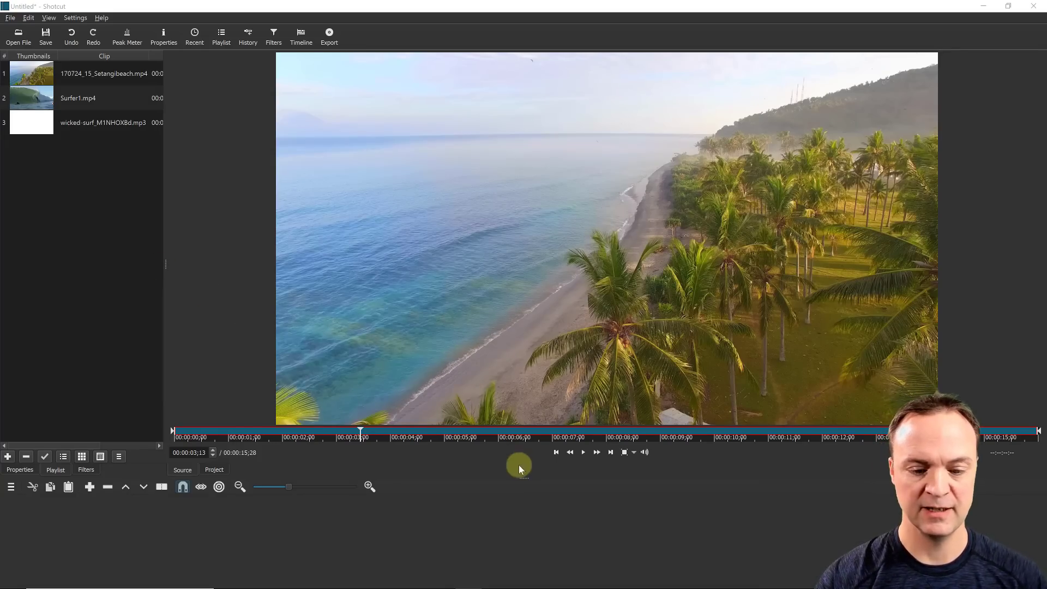
Enlarge the timeline area and place 170724_15_Setangibeach.mp4 at the start of a new V1 track.
{"action": "left_click_drag", "start_coordinate": [529, 478], "coordinate": [524, 367]}
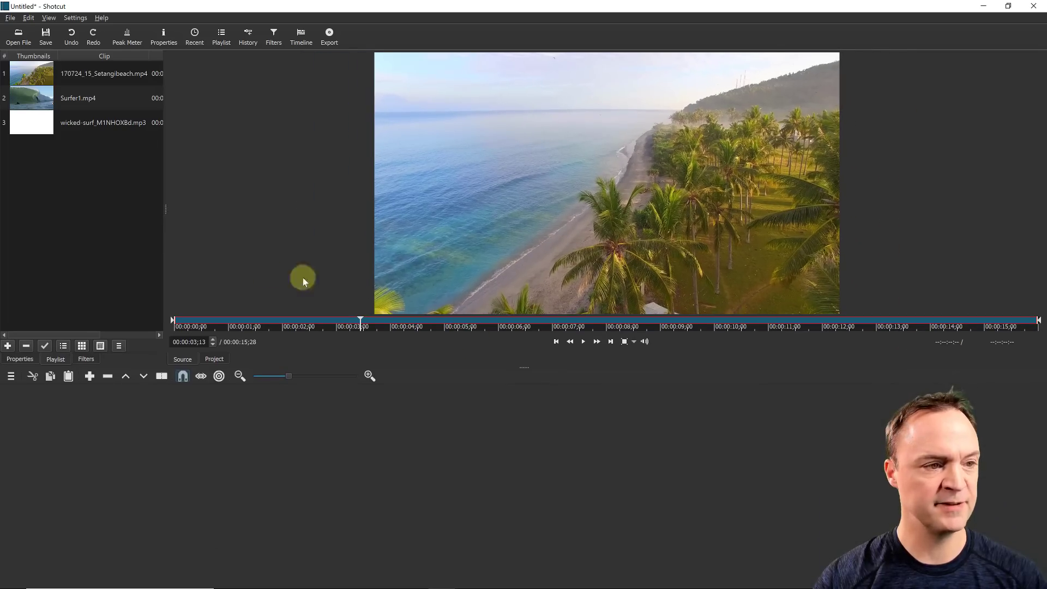
{"action": "left_click_drag", "start_coordinate": [23, 71], "coordinate": [70, 423]}
{"action": "left_click", "coordinate": [70, 423]}
{"action": "left_click", "coordinate": [217, 487]}
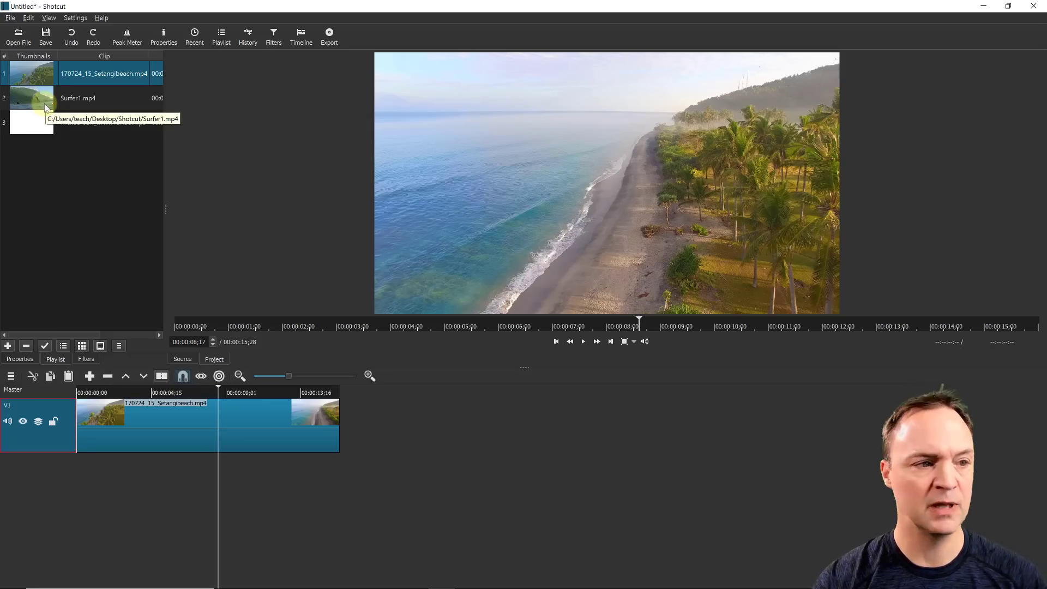
Add Surfer1.mp4 to V1 and move it flush against the end of 170724_15_Setangibeach.mp4.
{"action": "left_click_drag", "start_coordinate": [28, 97], "coordinate": [364, 435]}
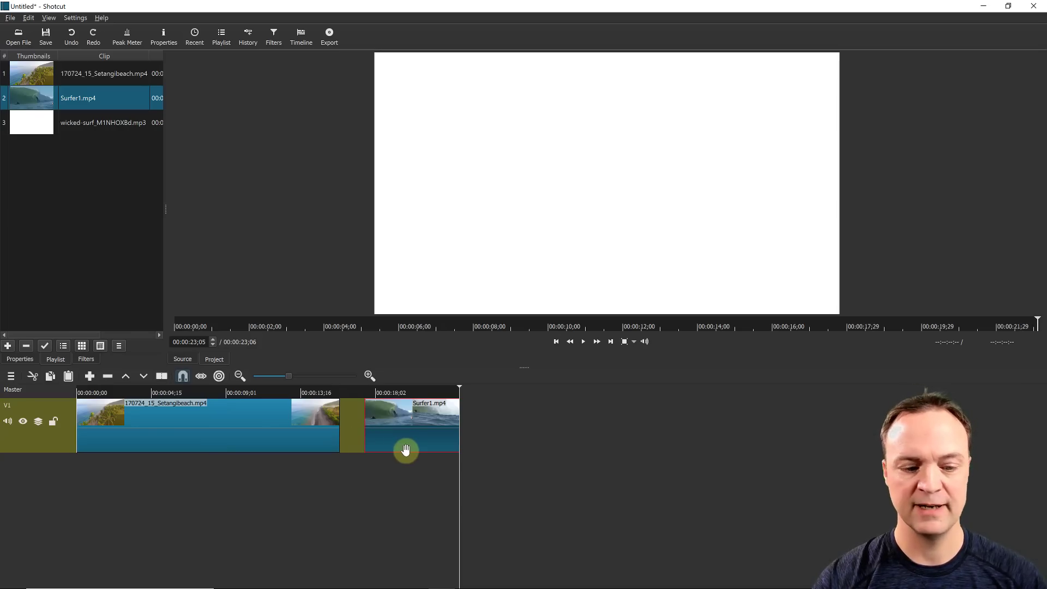
{"action": "left_click_drag", "start_coordinate": [404, 449], "coordinate": [385, 449]}
{"action": "left_click_drag", "start_coordinate": [376, 451], "coordinate": [390, 484]}
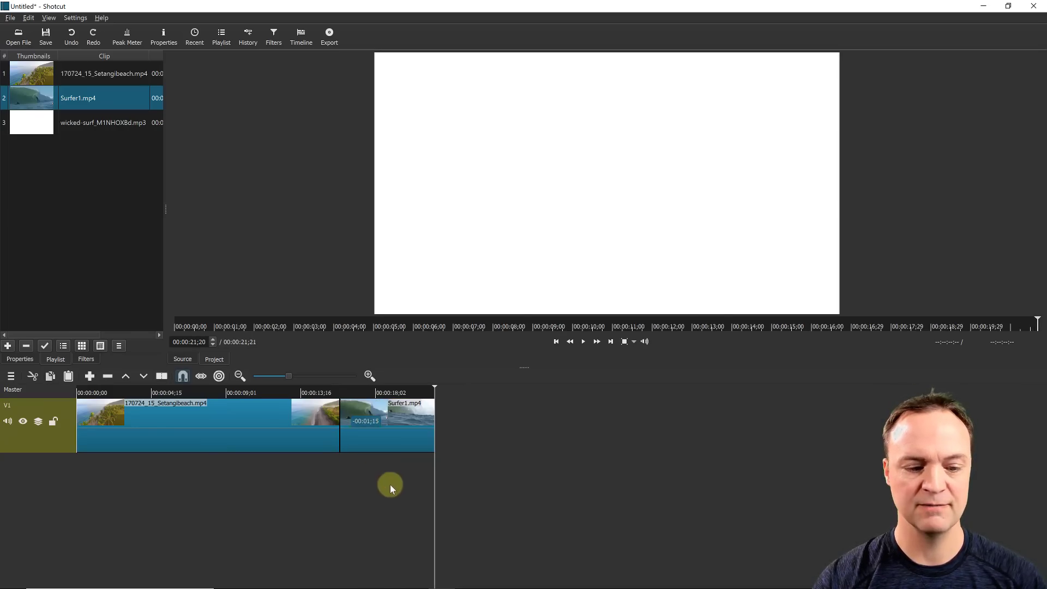
Play the timeline from 00:00:15:18 to about 00:00:16:26 to preview the hard cut between the two V1 clips.
{"action": "left_click", "coordinate": [436, 388]}
{"action": "left_click_drag", "start_coordinate": [436, 388], "coordinate": [335, 396]}
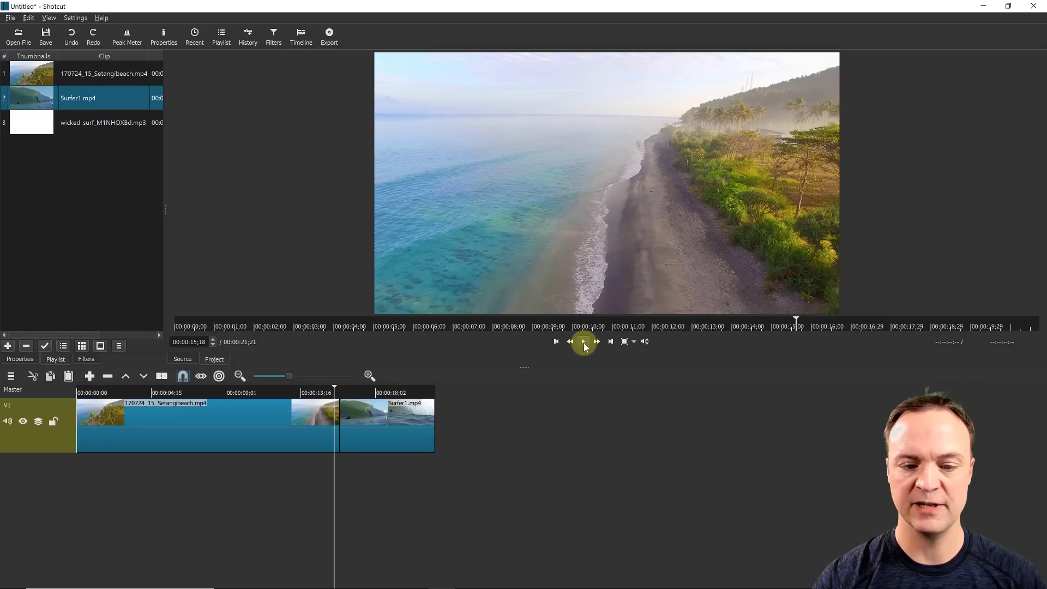
{"action": "left_click", "coordinate": [583, 346]}
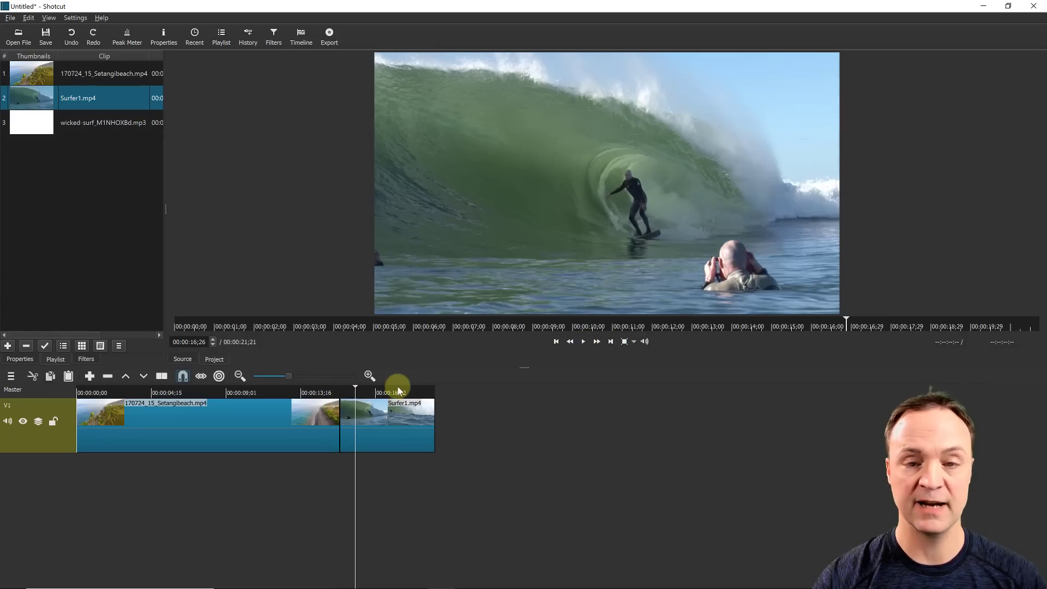
Overlap Surfer1.mp4 with the end of 170724_15_Setangibeach.mp4 to create a transition, preview it, and shorten it slightly.
{"action": "left_click_drag", "start_coordinate": [391, 440], "coordinate": [354, 439]}
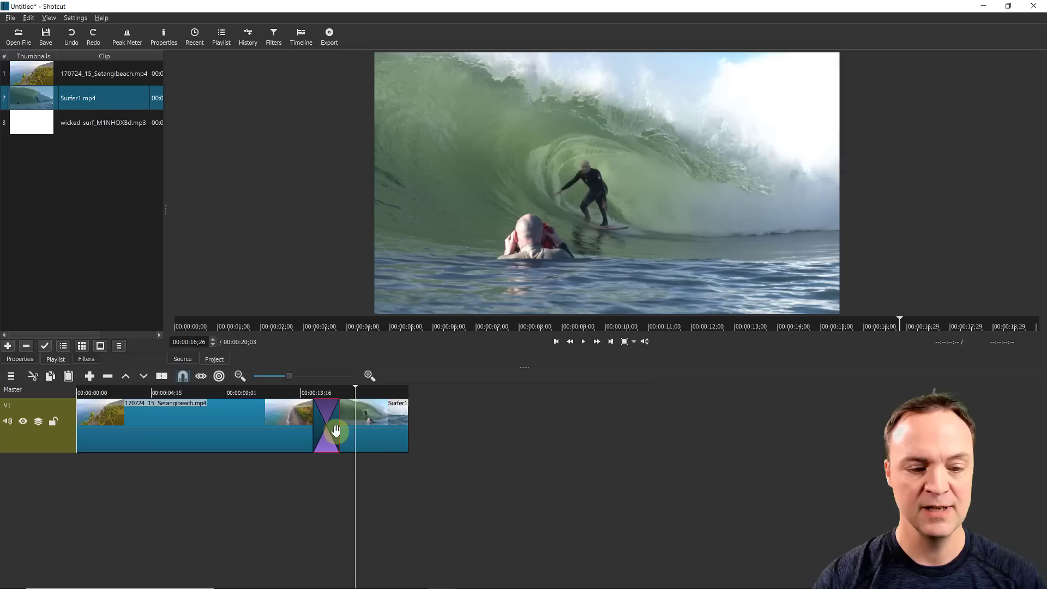
{"action": "left_click_drag", "start_coordinate": [355, 389], "coordinate": [309, 389]}
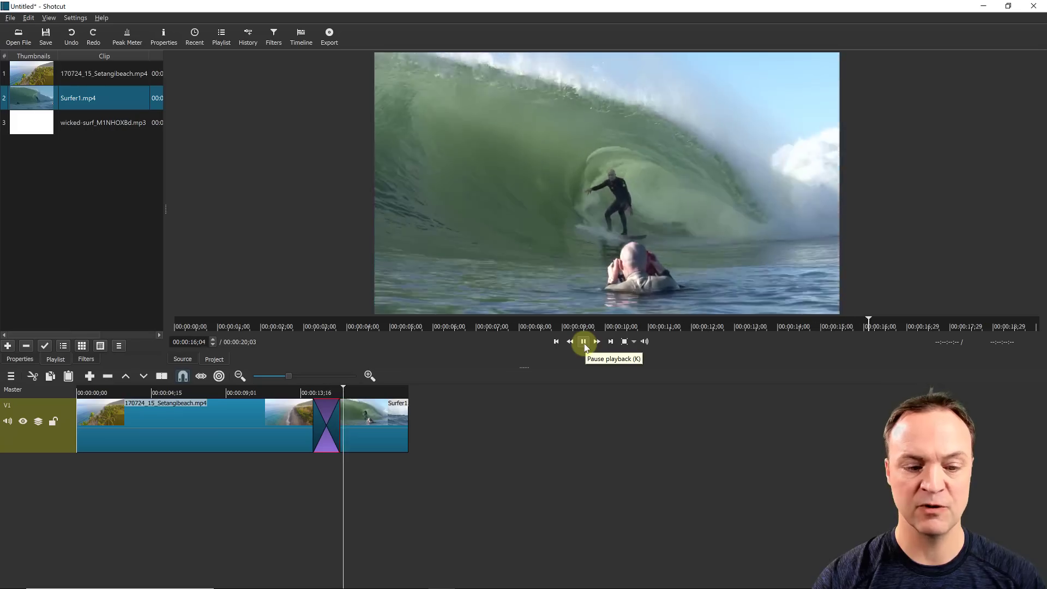
{"action": "left_click", "coordinate": [583, 342]}
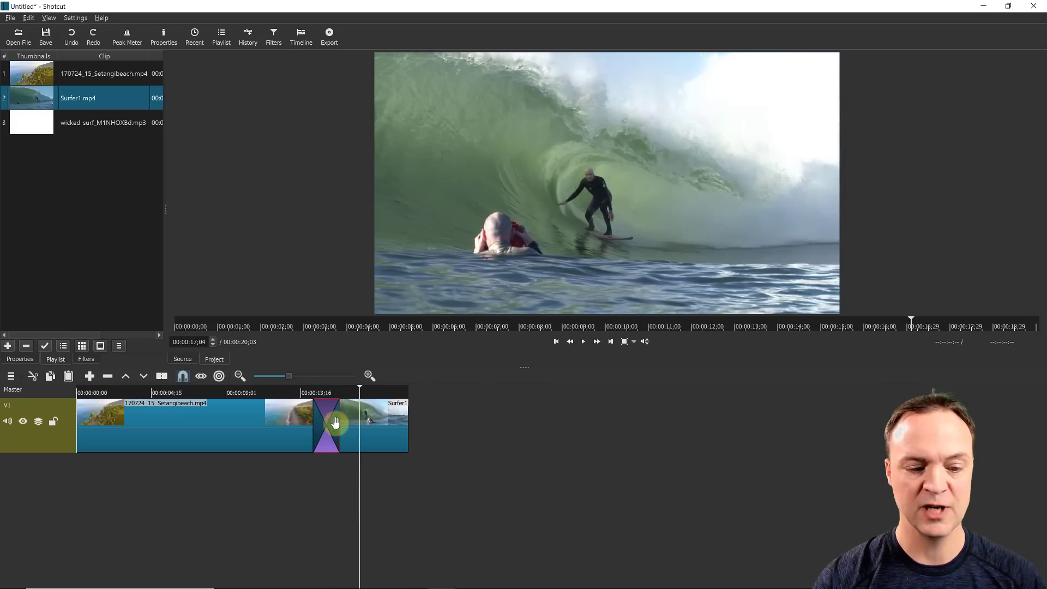
{"action": "mouse_move", "coordinate": [340, 425]}
{"action": "left_mouse_down"}
{"action": "mouse_move", "coordinate": [326, 426]}
{"action": "mouse_move", "coordinate": [339, 427]}
{"action": "left_mouse_up"}
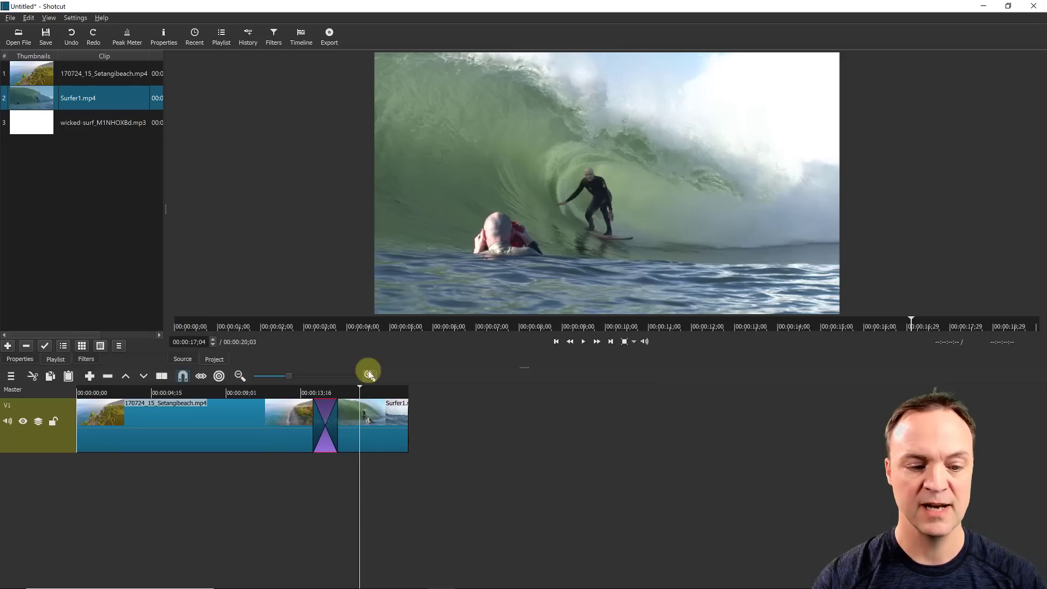
Set the transition's video type to Barn Door Vertical and preview it from 00:00:13:25 to about 00:00:16:15.
{"action": "left_click_drag", "start_coordinate": [359, 388], "coordinate": [310, 395]}
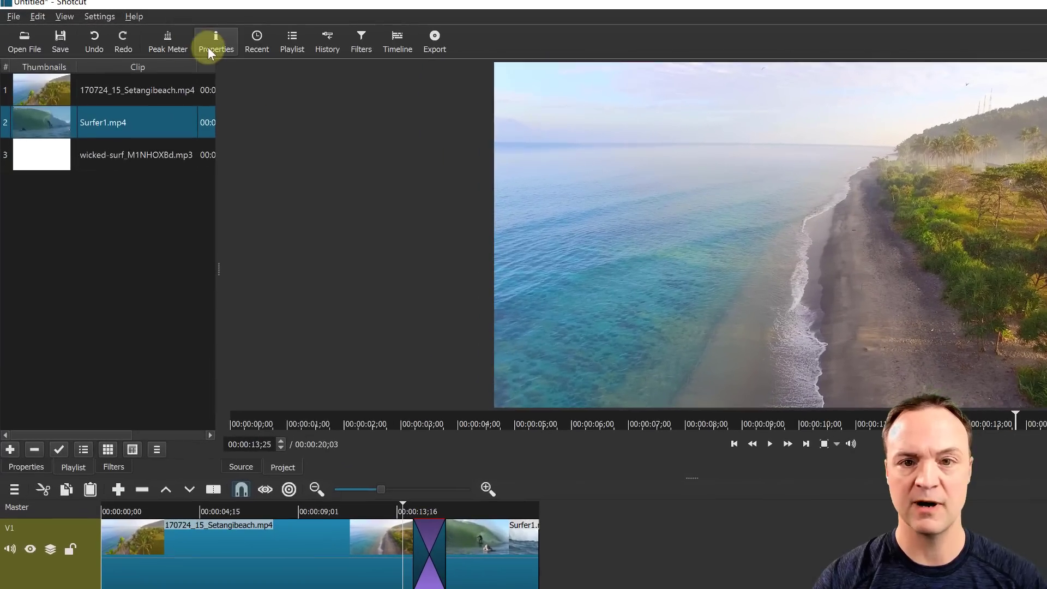
{"action": "left_click", "coordinate": [191, 42]}
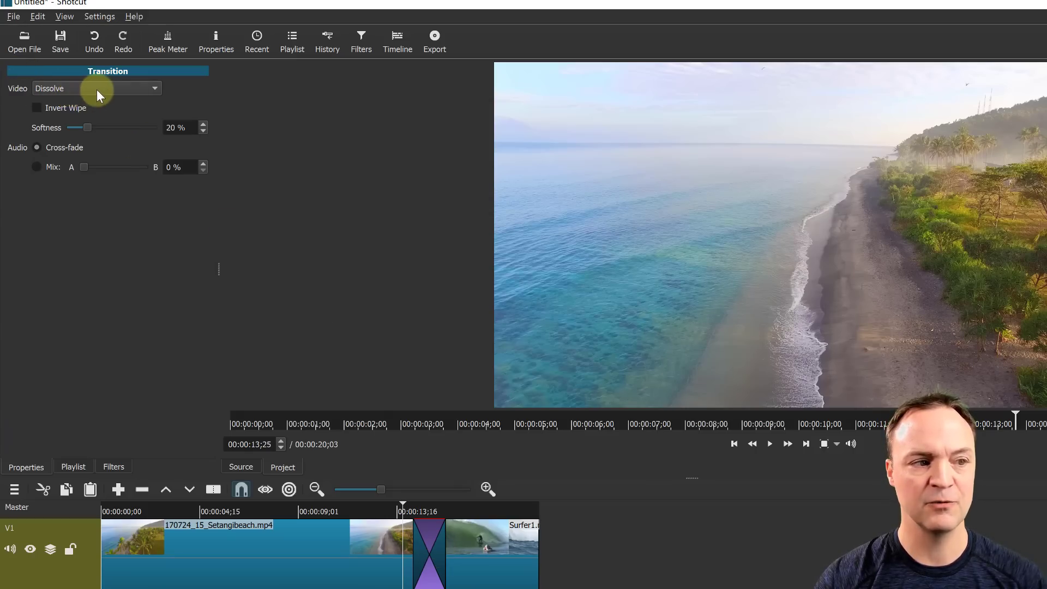
{"action": "left_click", "coordinate": [97, 90]}
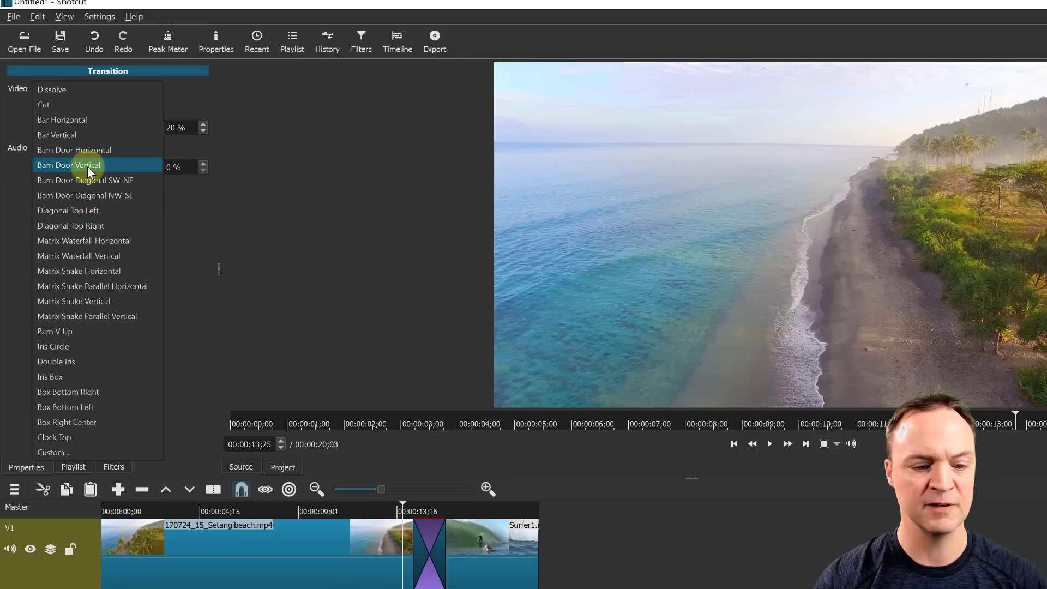
{"action": "left_click", "coordinate": [87, 166]}
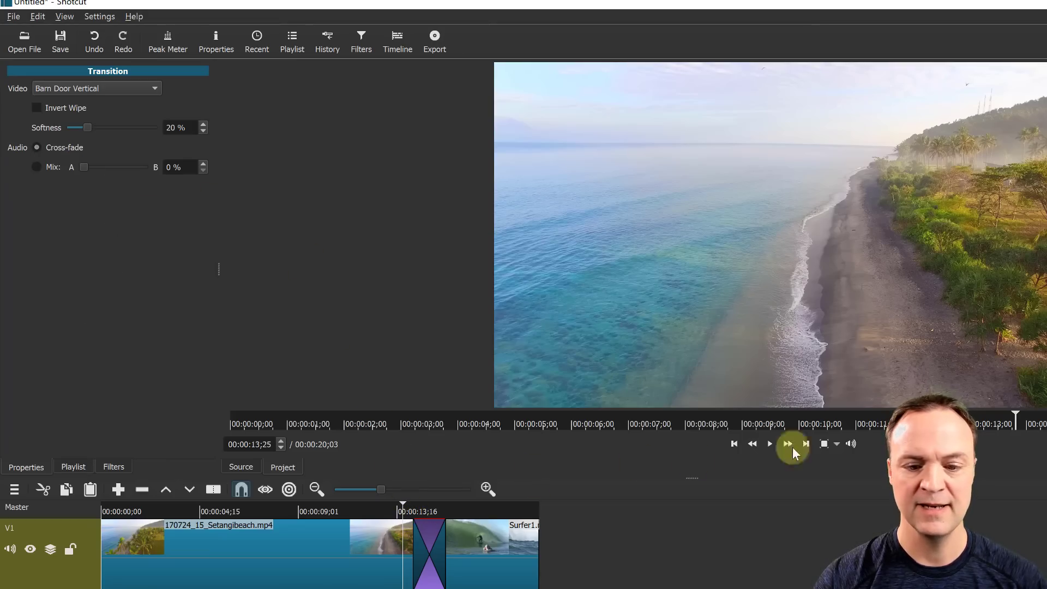
{"action": "left_click", "coordinate": [769, 443]}
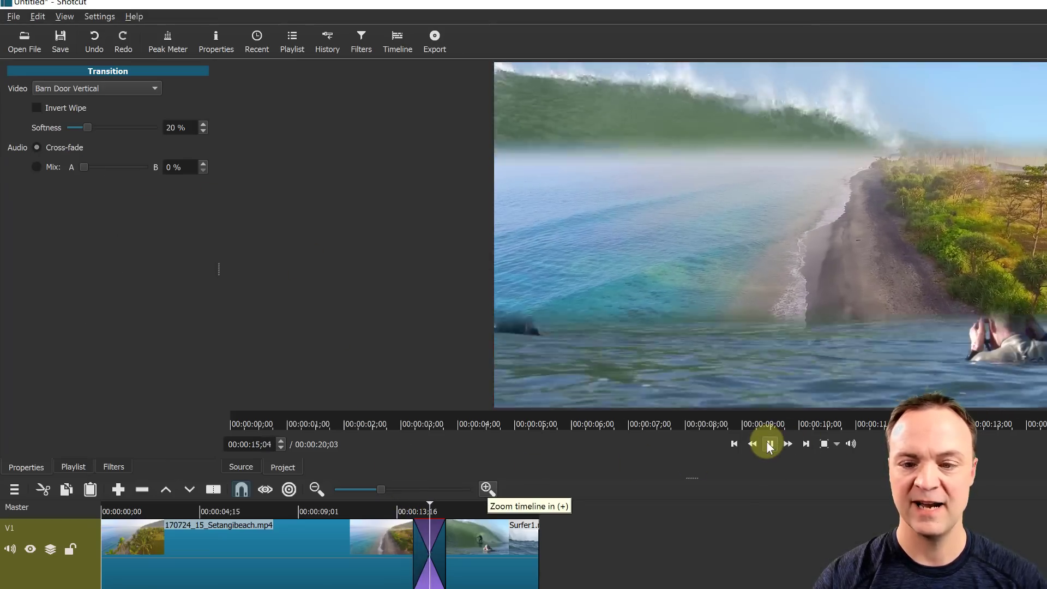
{"action": "left_click", "coordinate": [769, 443]}
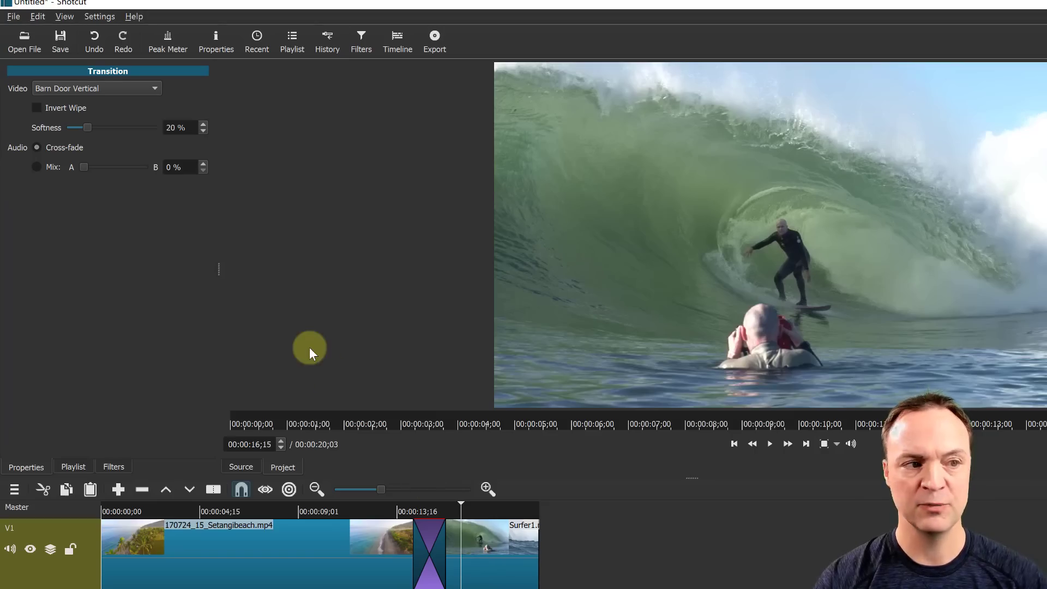
Undo the transition and the closing of the gap, and try to move Surfer1.mp4 across the gap onto the preceding clip.
{"action": "left_click", "coordinate": [95, 37]}
{"action": "left_click", "coordinate": [94, 37]}
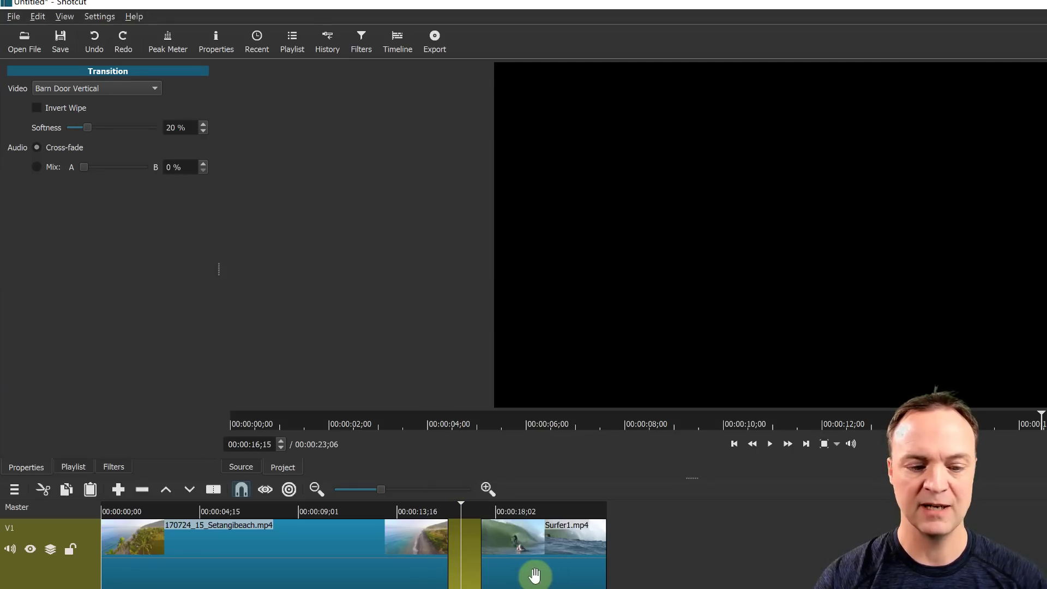
{"action": "left_click_drag", "start_coordinate": [534, 570], "coordinate": [452, 578]}
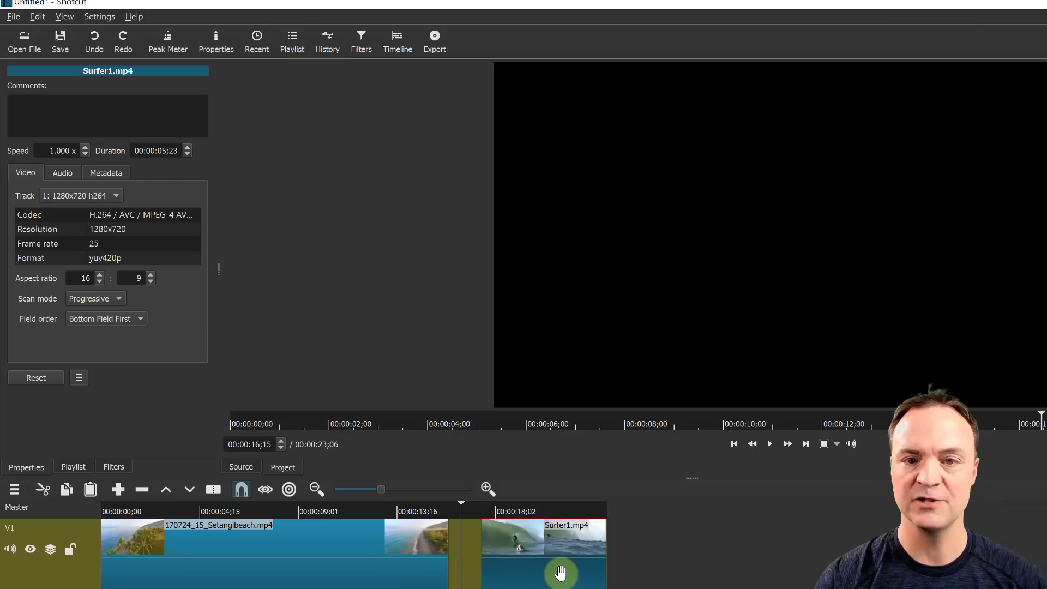
{"action": "left_click_drag", "start_coordinate": [565, 579], "coordinate": [454, 574]}
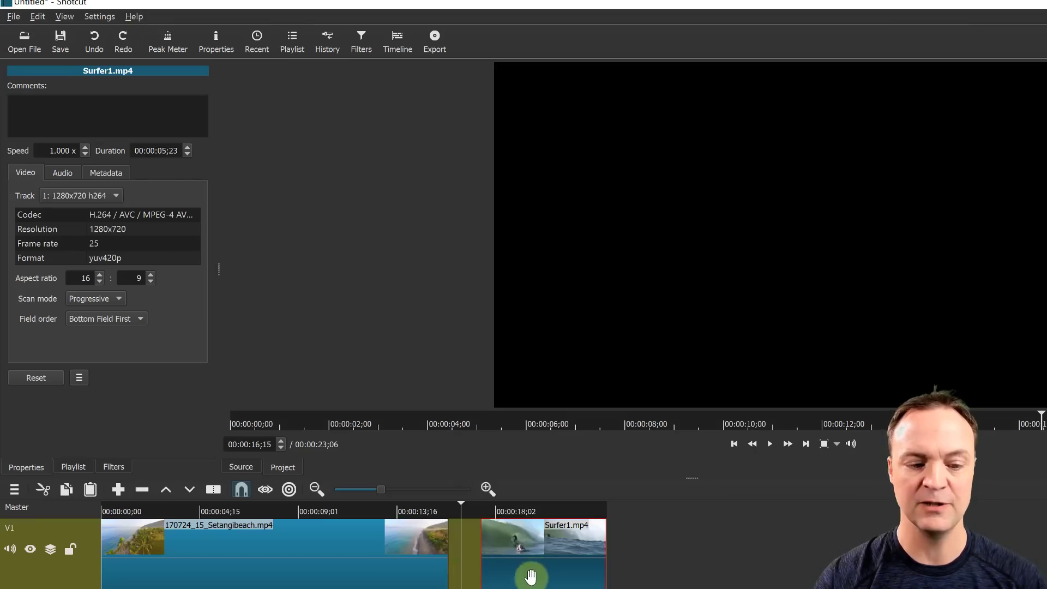
Remove the gap on V1 and overlap Surfer1.mp4 with the end of 170724_15_Setangibeach.mp4 to create a Dissolve transition.
{"action": "right_click", "coordinate": [472, 543]}
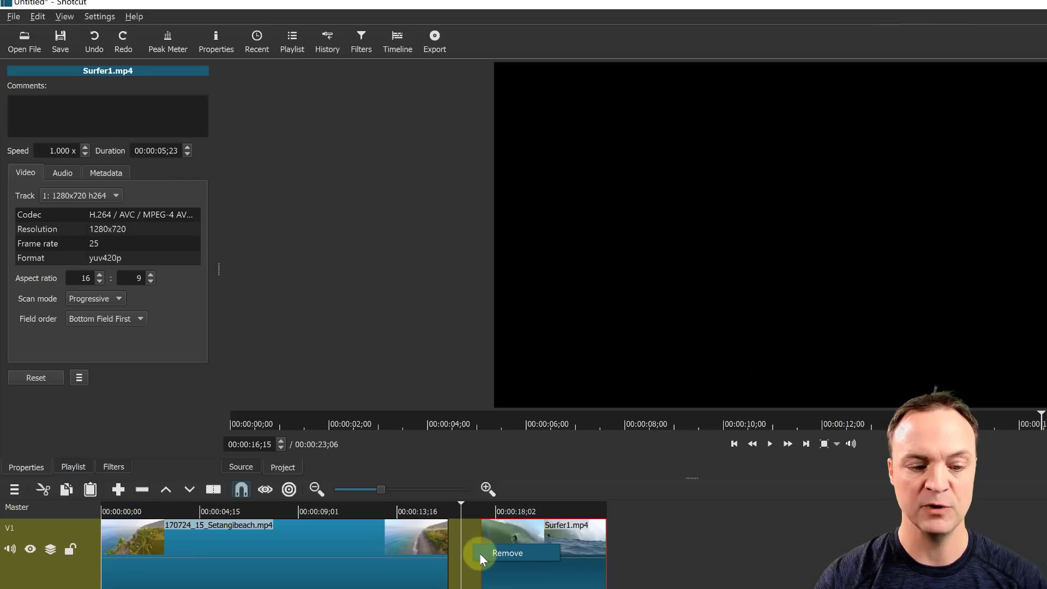
{"action": "left_click", "coordinate": [505, 553]}
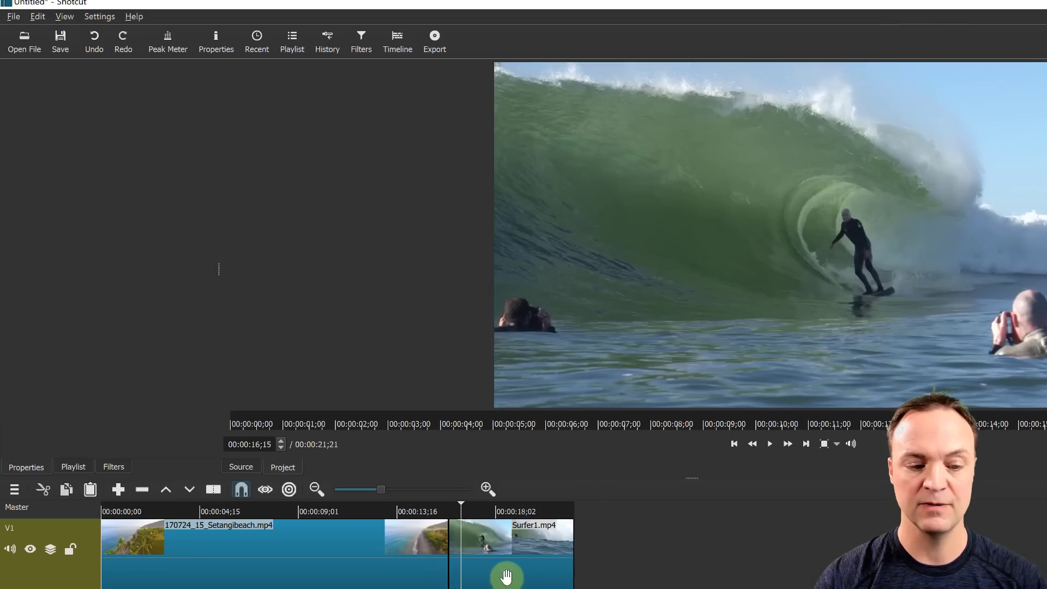
{"action": "left_click_drag", "start_coordinate": [495, 580], "coordinate": [456, 582]}
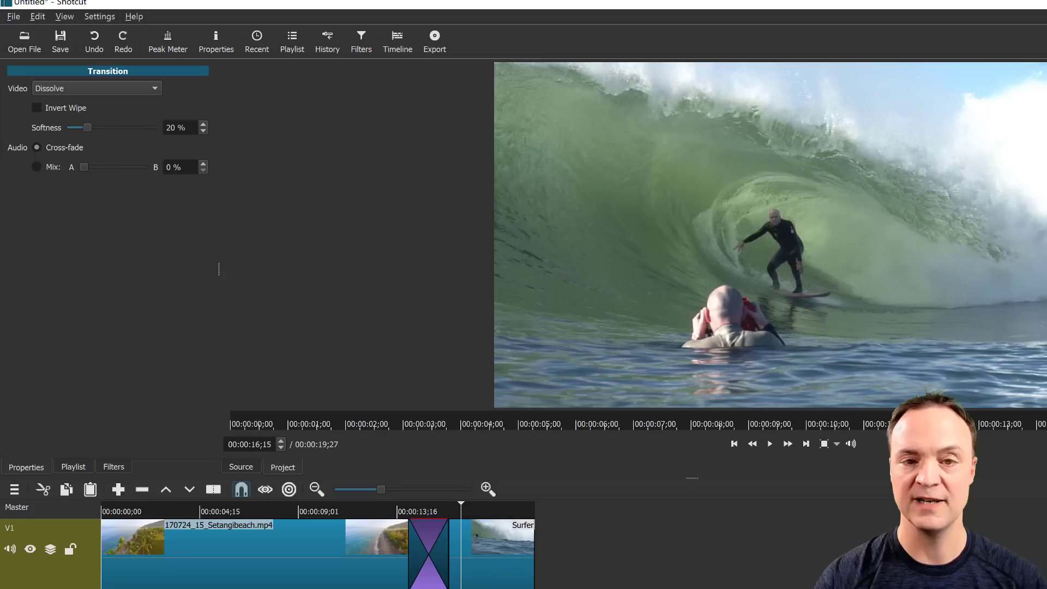
Undo the Dissolve transition and the gap removal on V1.
{"action": "left_click", "coordinate": [95, 43]}
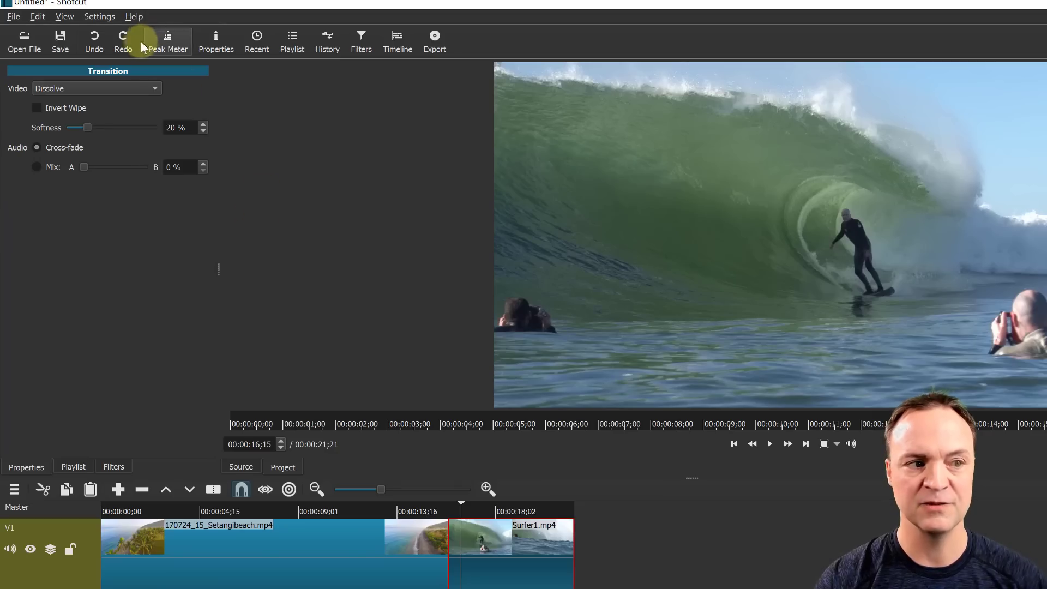
{"action": "left_click", "coordinate": [96, 41]}
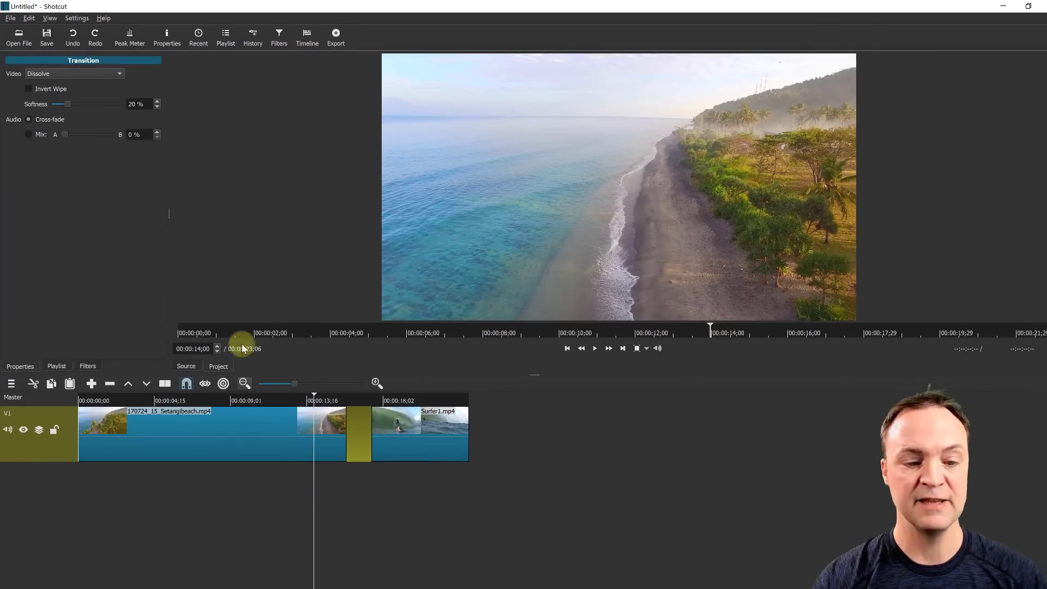
Add a Fade In Video filter to the 170724_15_Setangibeach.mp4 clip, looking through the favourite and video filter lists.
{"action": "left_click", "coordinate": [269, 441]}
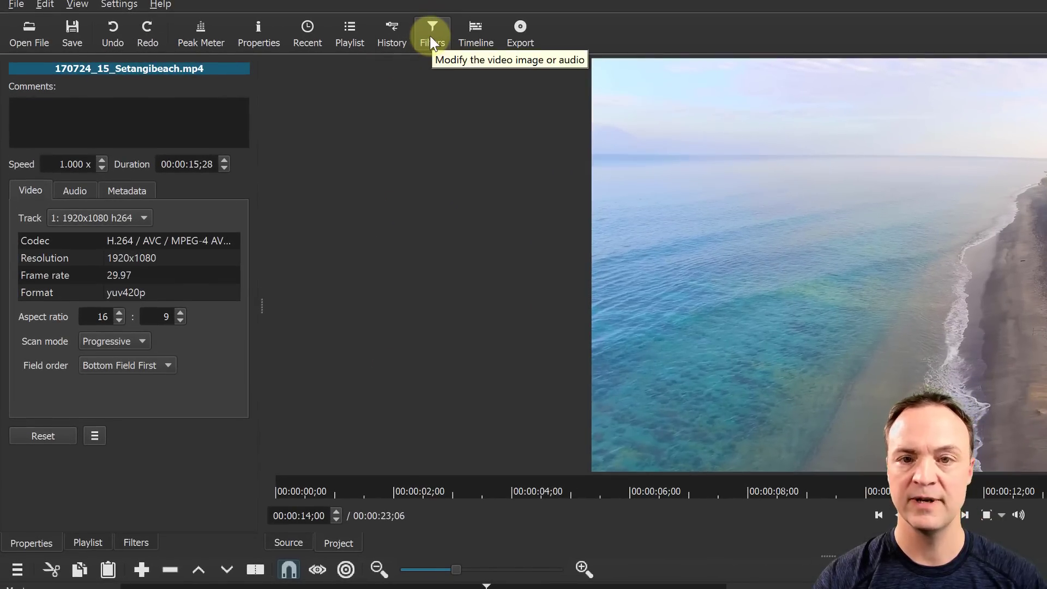
{"action": "left_click", "coordinate": [431, 35]}
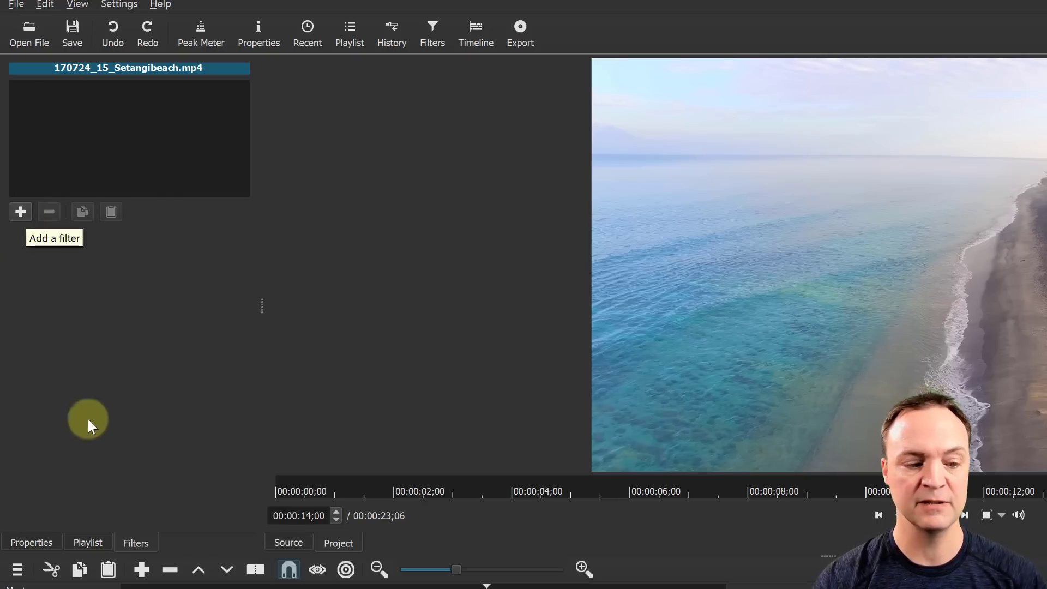
{"action": "left_click", "coordinate": [20, 212]}
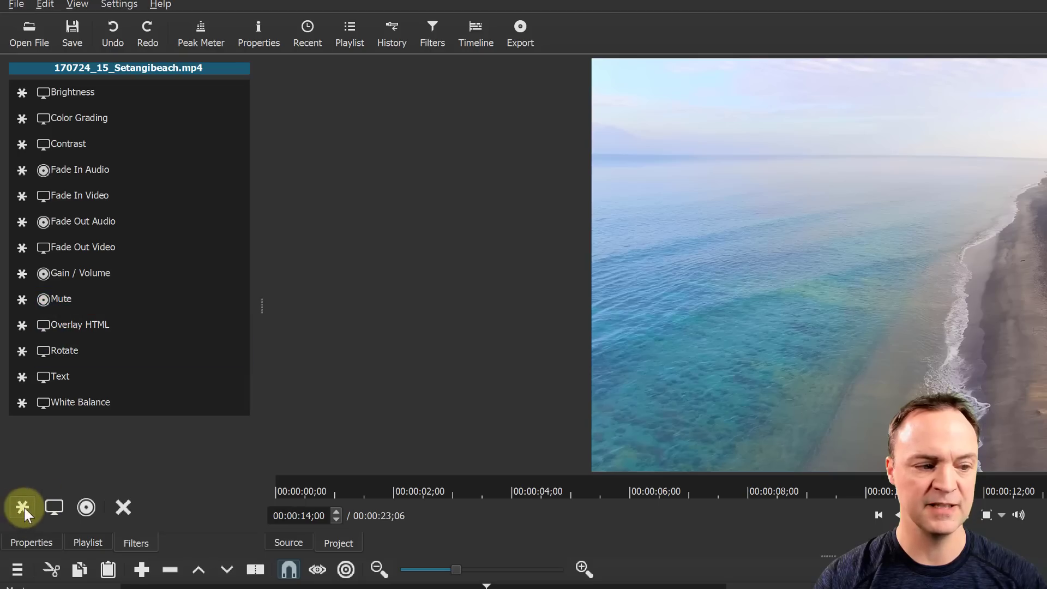
{"action": "left_click", "coordinate": [53, 508]}
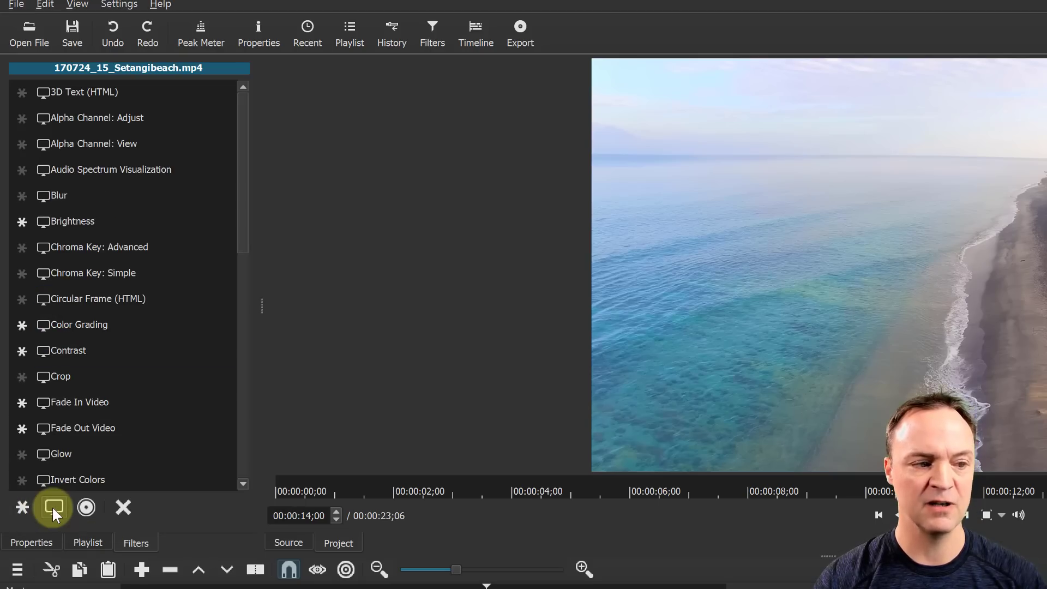
{"action": "left_click", "coordinate": [22, 509]}
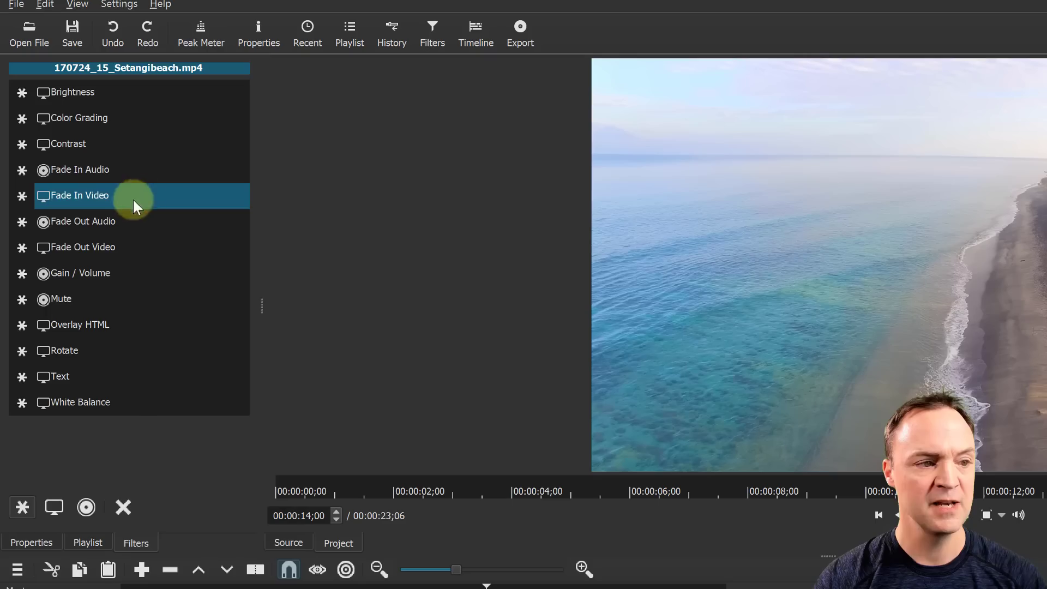
{"action": "left_click", "coordinate": [56, 195]}
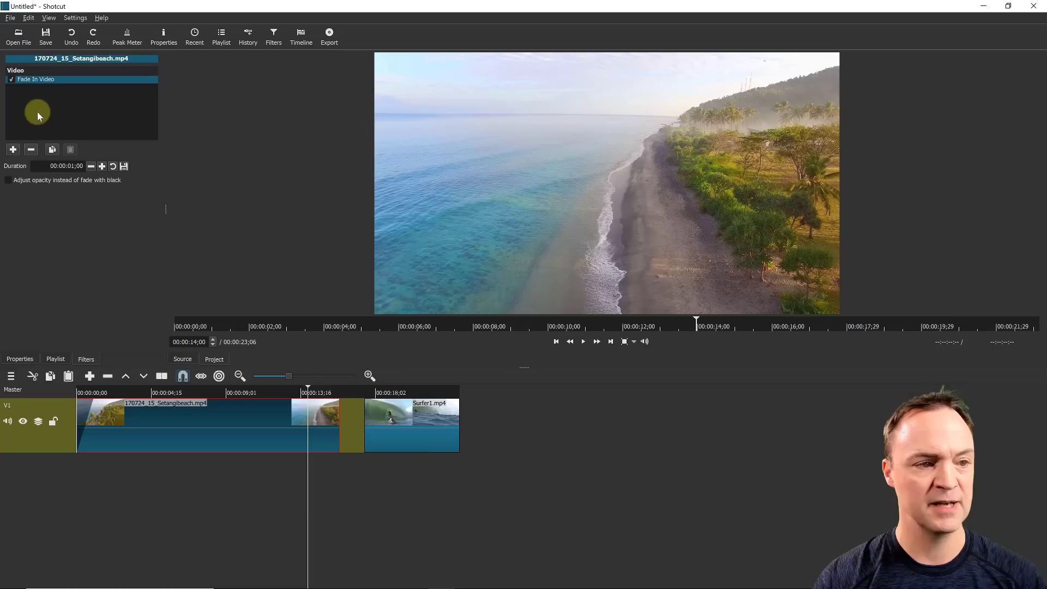
Add a Fade Out Video filter to the 170724_15_Setangibeach.mp4 clip.
{"action": "left_click", "coordinate": [13, 148]}
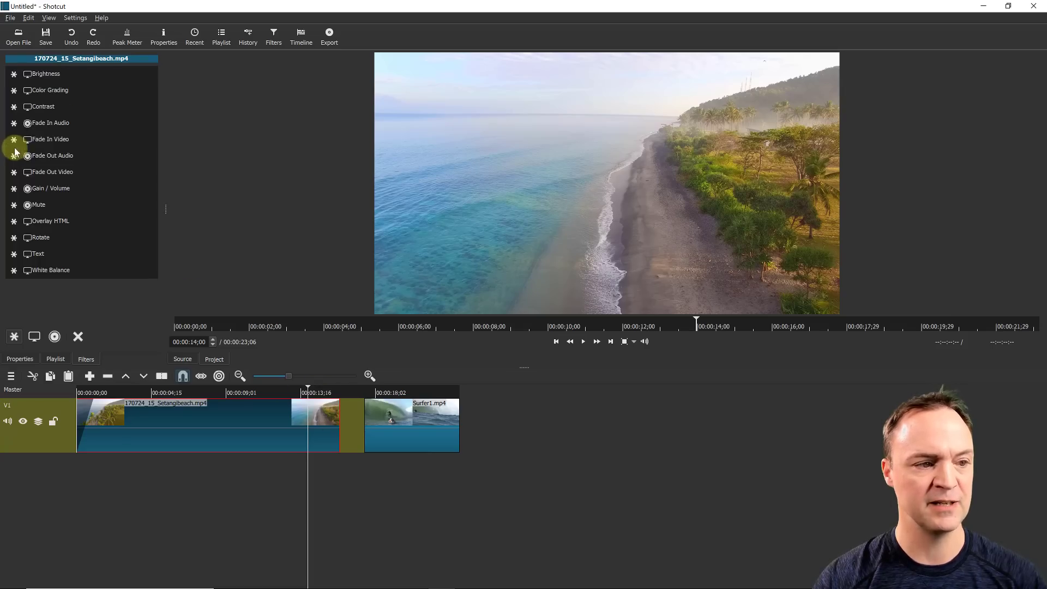
{"action": "left_click", "coordinate": [53, 139]}
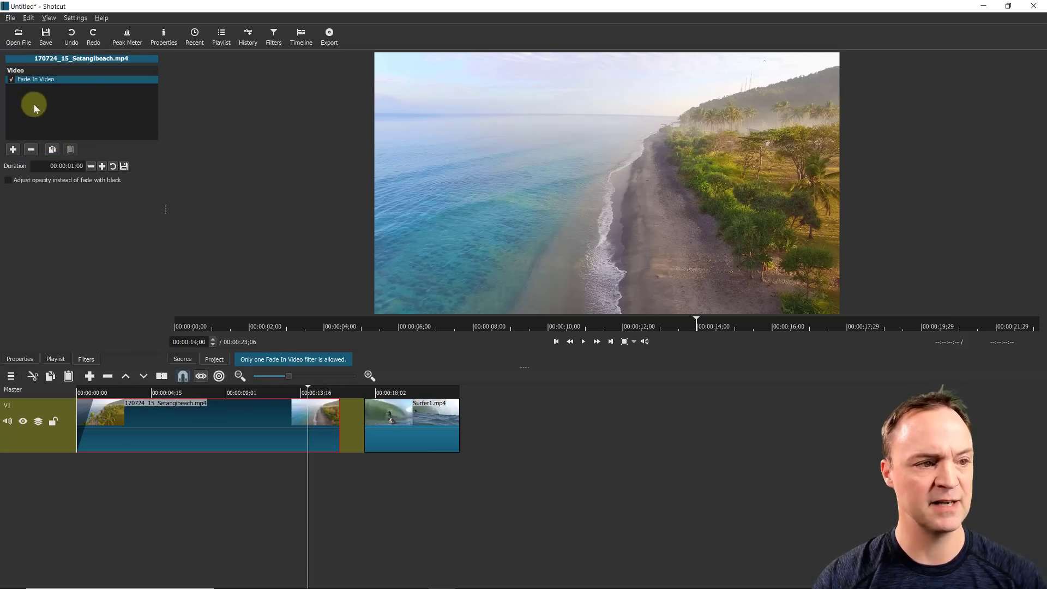
{"action": "left_click", "coordinate": [12, 151]}
{"action": "left_click", "coordinate": [66, 171]}
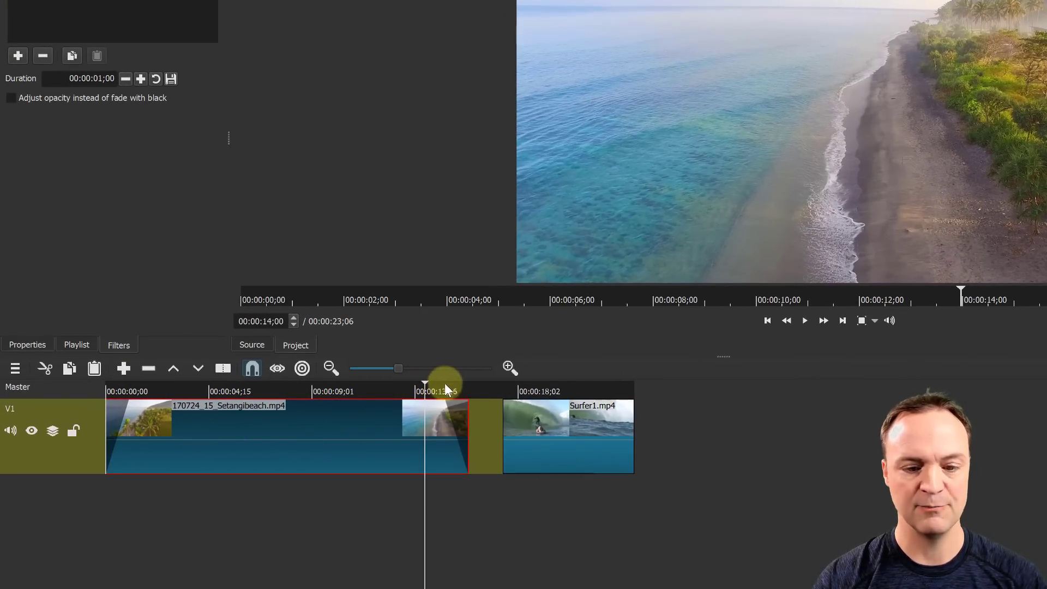
Preview the end of the beach clip from 00:00:14:00 and lengthen its video fade-out to start near 00:00:12:19.
{"action": "left_click", "coordinate": [806, 321]}
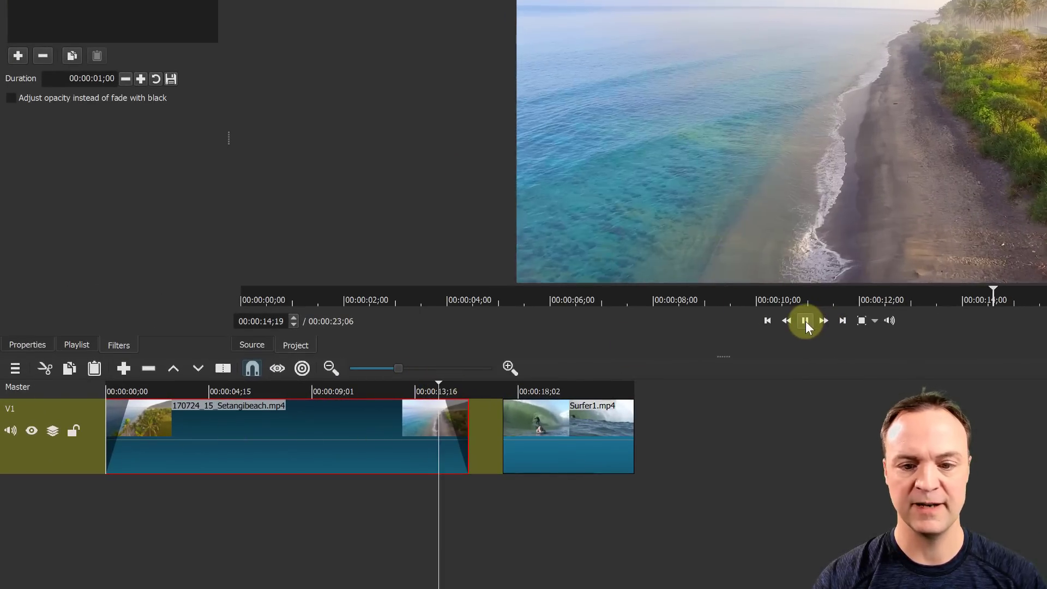
{"action": "left_click", "coordinate": [805, 322]}
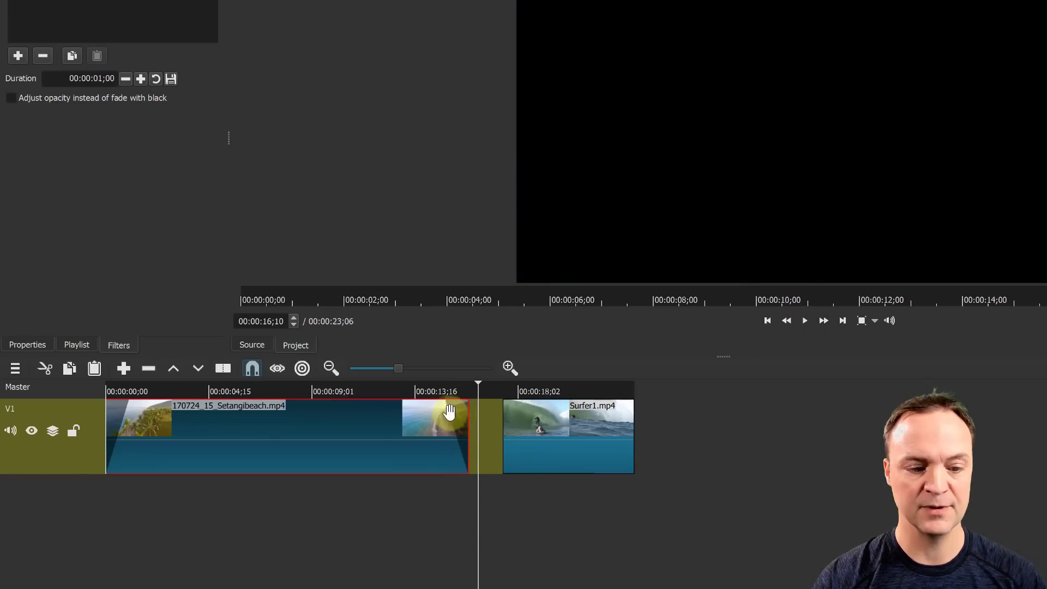
{"action": "left_click_drag", "start_coordinate": [479, 386], "coordinate": [365, 388]}
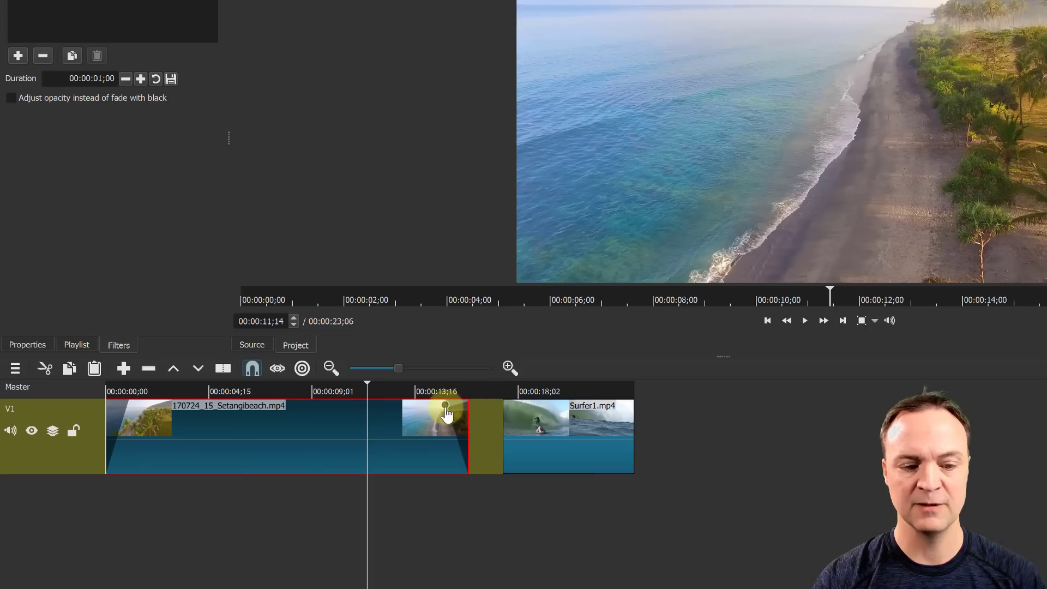
{"action": "left_click_drag", "start_coordinate": [446, 406], "coordinate": [394, 413]}
{"action": "left_click", "coordinate": [392, 385]}
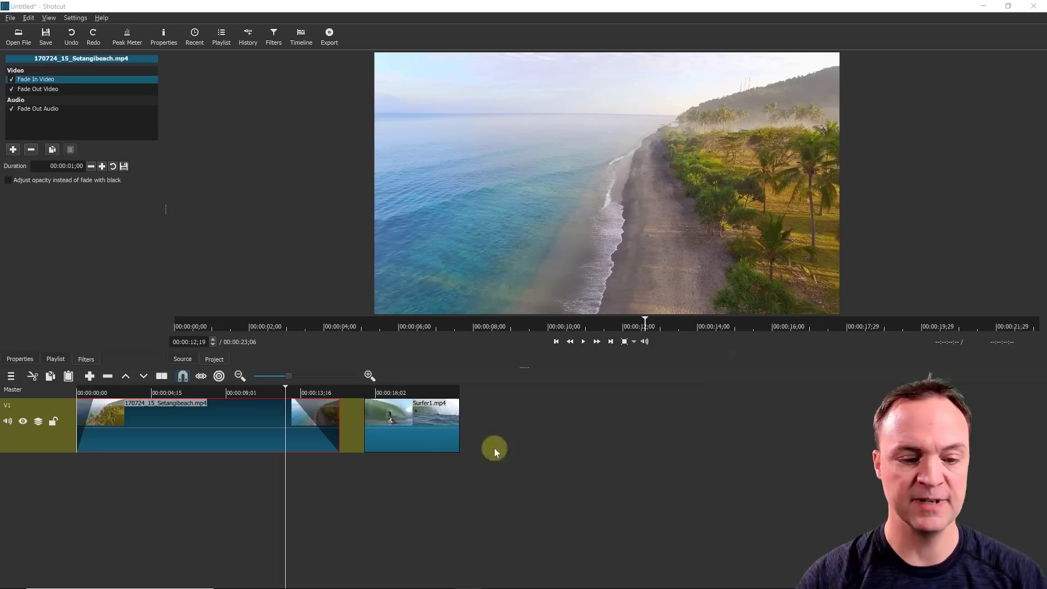
Add a Text filter from the video filters to the Surfer1.mp4 clip.
{"action": "left_click", "coordinate": [425, 432]}
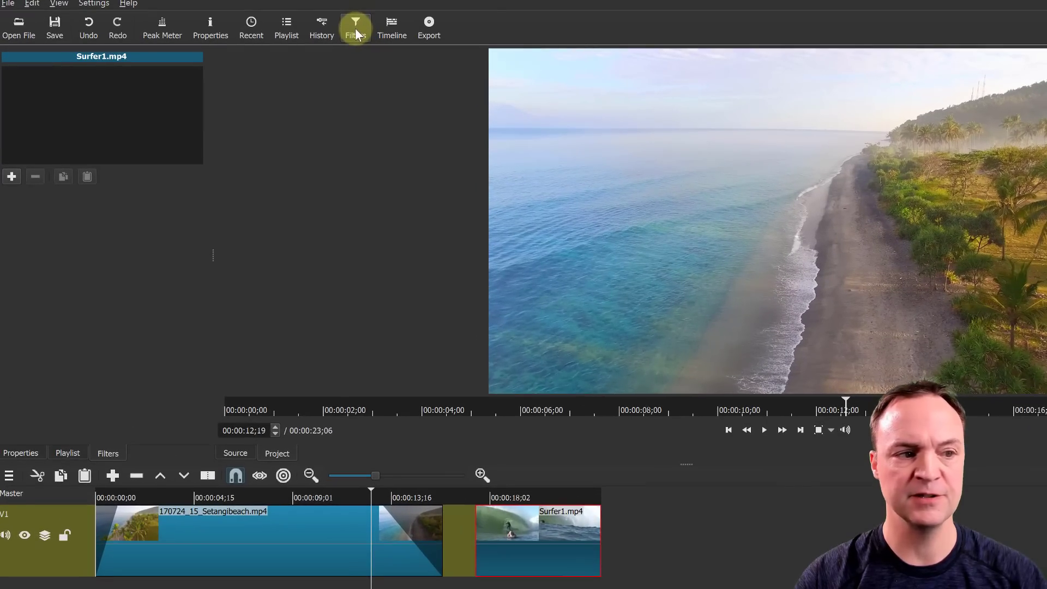
{"action": "left_click", "coordinate": [12, 177]}
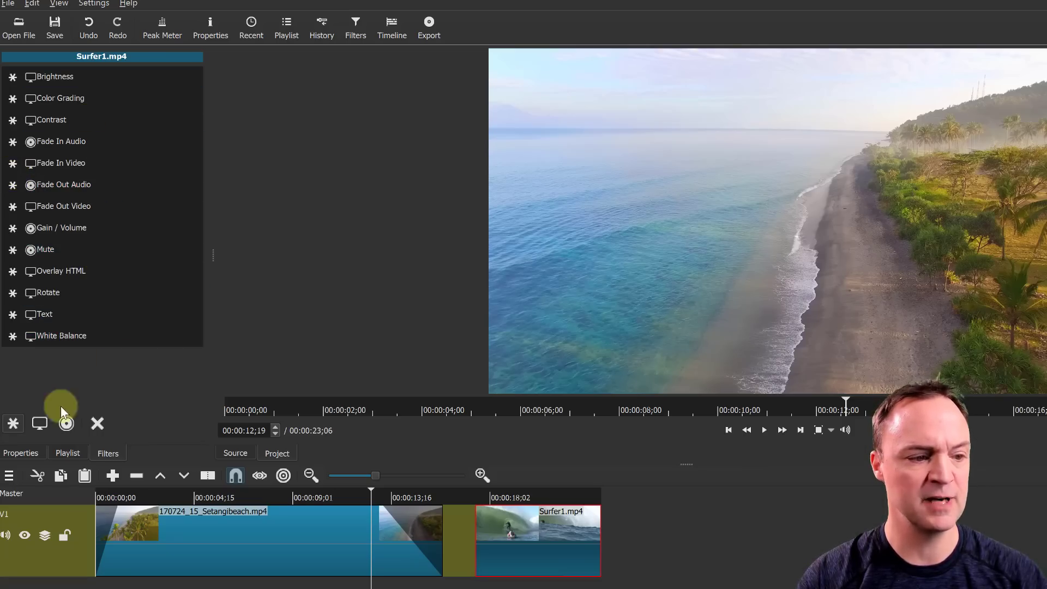
{"action": "left_click", "coordinate": [40, 424]}
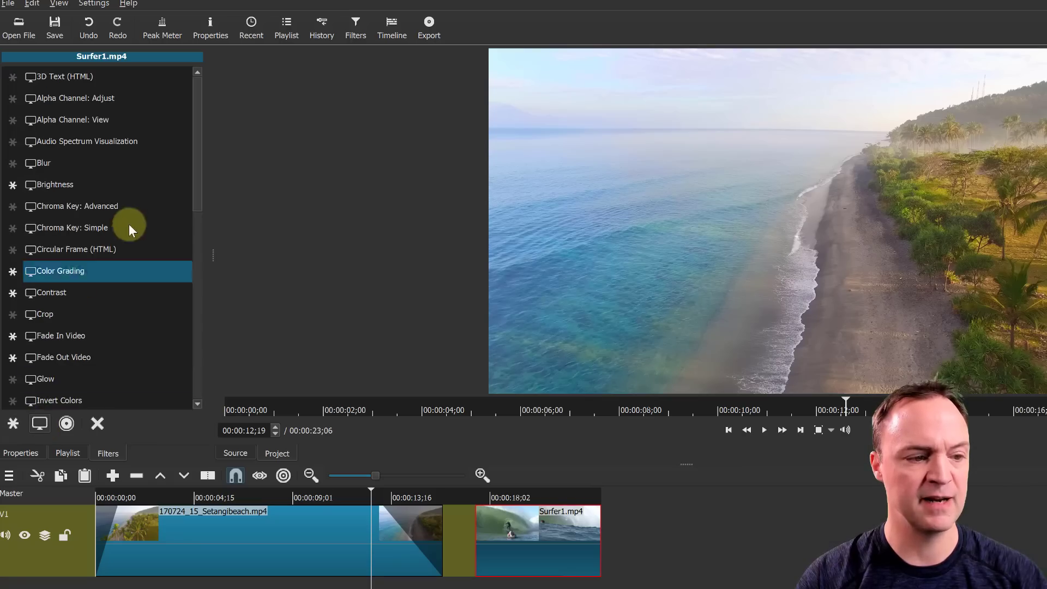
{"action": "scroll", "coordinate": [120, 234], "scroll_direction": "down", "scroll_amount": 4}
{"action": "scroll", "coordinate": [119, 234], "scroll_direction": "down", "scroll_amount": 5}
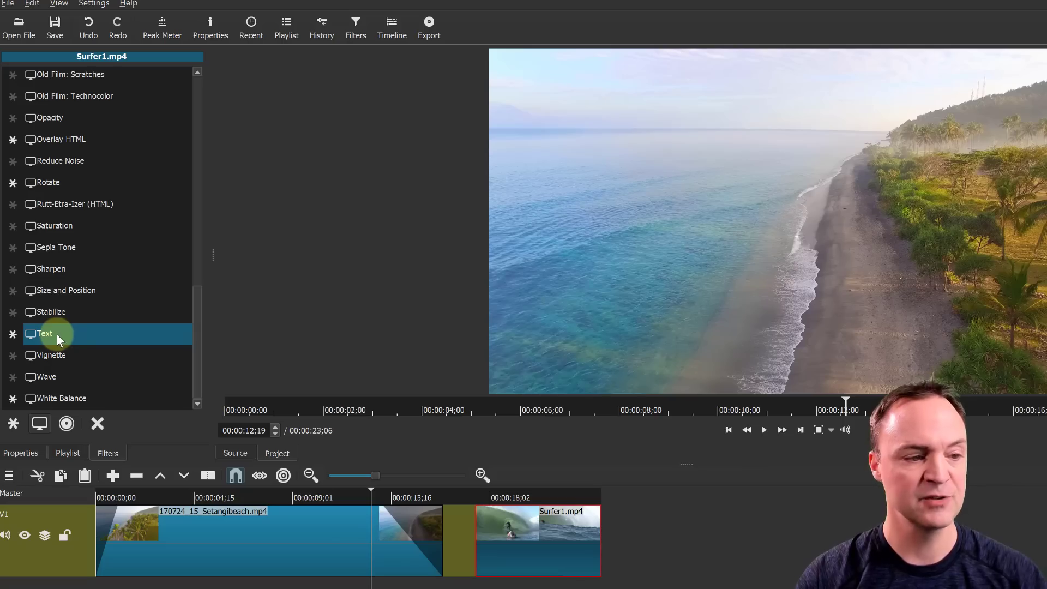
{"action": "left_click", "coordinate": [139, 327]}
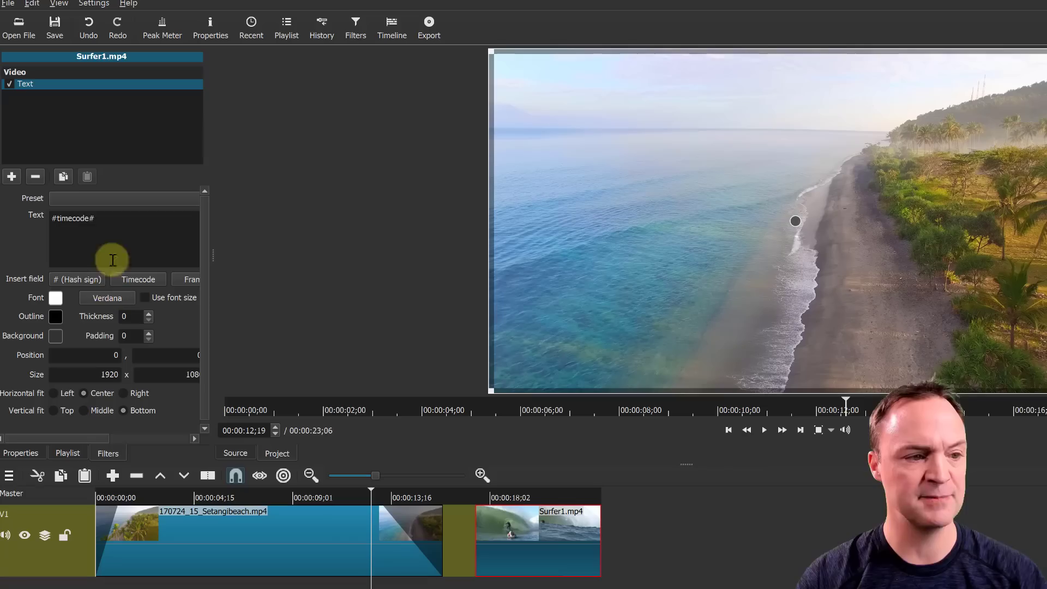
Replace the filter's #timecode# text with "Example" and show the frame at 00:00:20:00.
{"action": "left_click", "coordinate": [106, 217]}
{"action": "left_click_drag", "start_coordinate": [106, 217], "coordinate": [14, 219]}
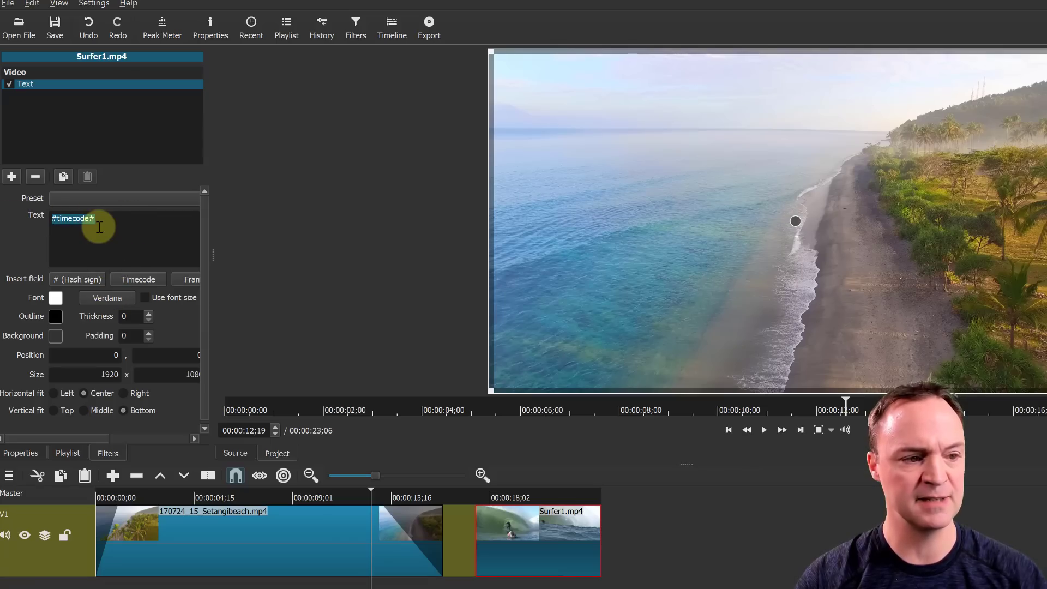
{"action": "type", "text": "Exa"}
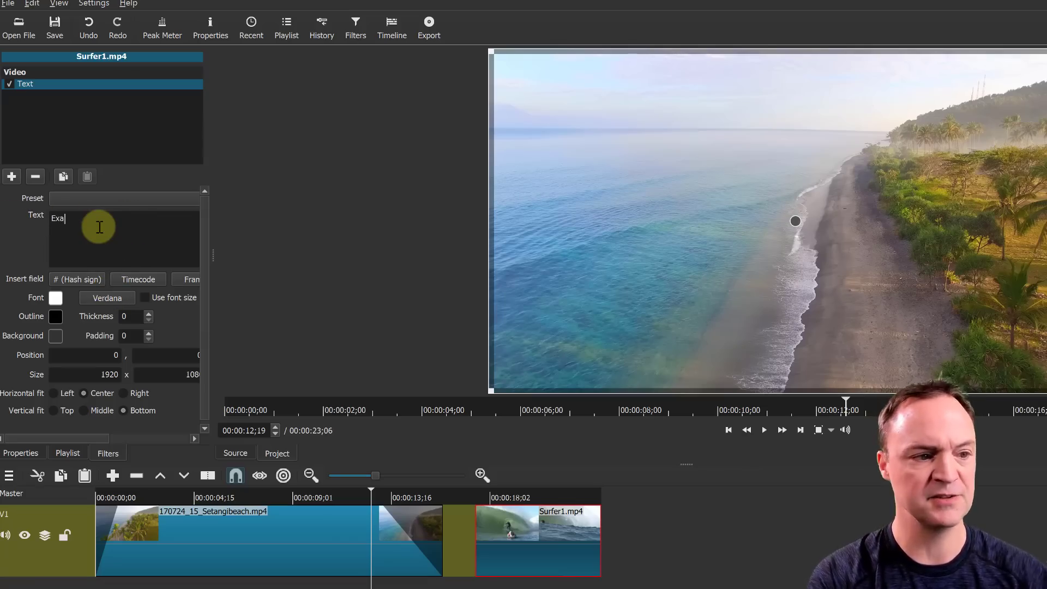
{"action": "type", "text": "mple"}
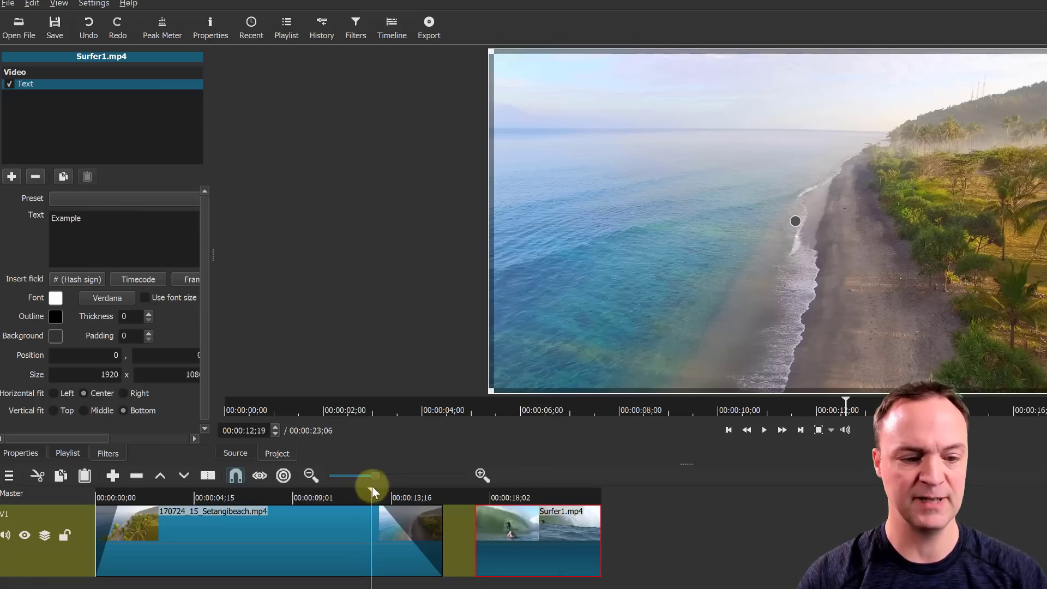
{"action": "left_click_drag", "start_coordinate": [372, 491], "coordinate": [532, 490]}
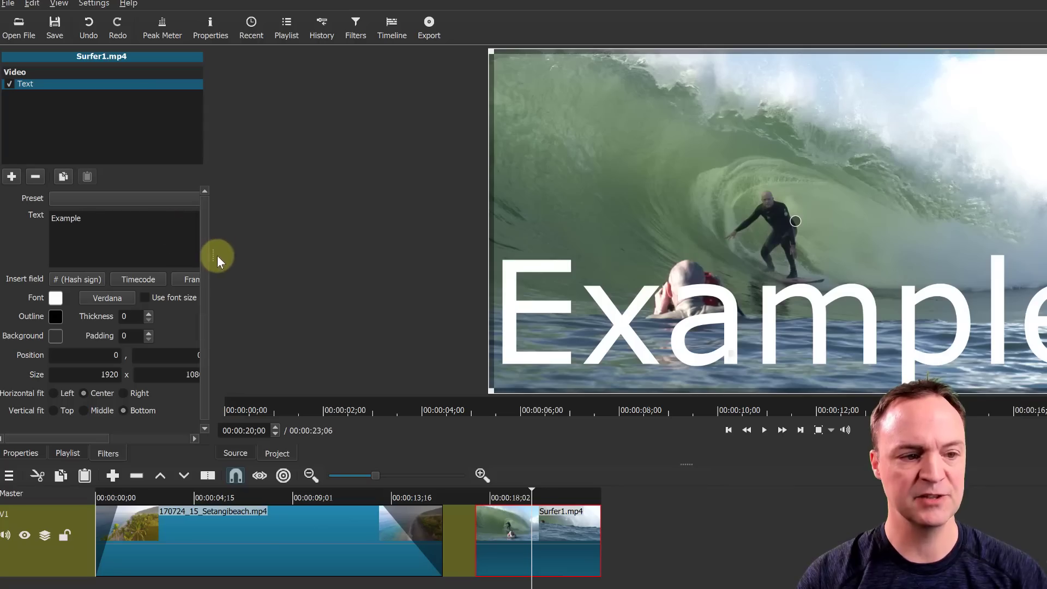
Widen the filter settings area, and shrink the text frame to about 1051 x 412 at position 466, 380 around the surfer.
{"action": "left_click_drag", "start_coordinate": [210, 253], "coordinate": [497, 295]}
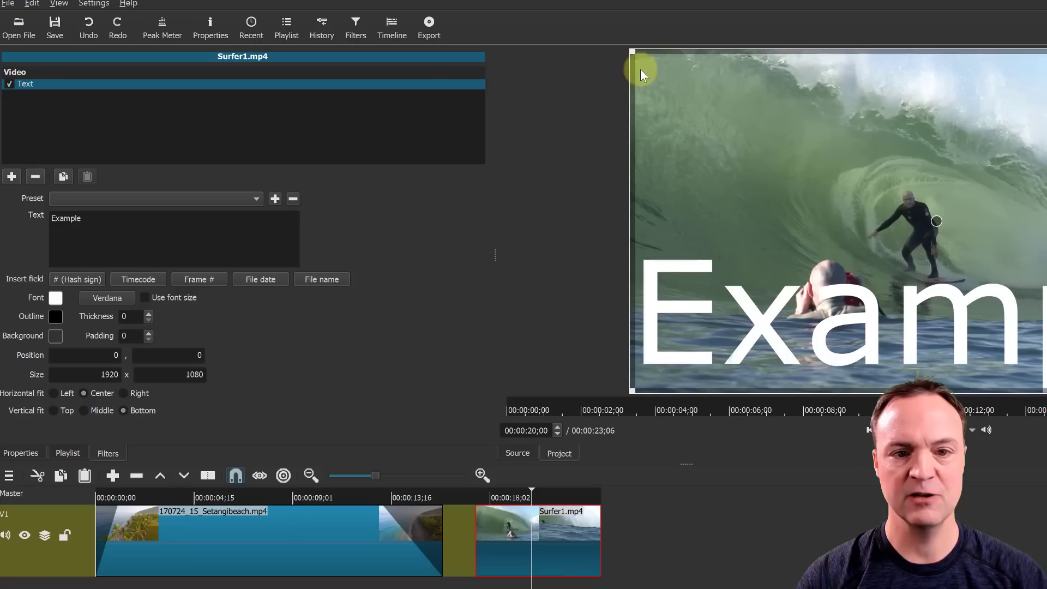
{"action": "left_click_drag", "start_coordinate": [651, 66], "coordinate": [890, 241]}
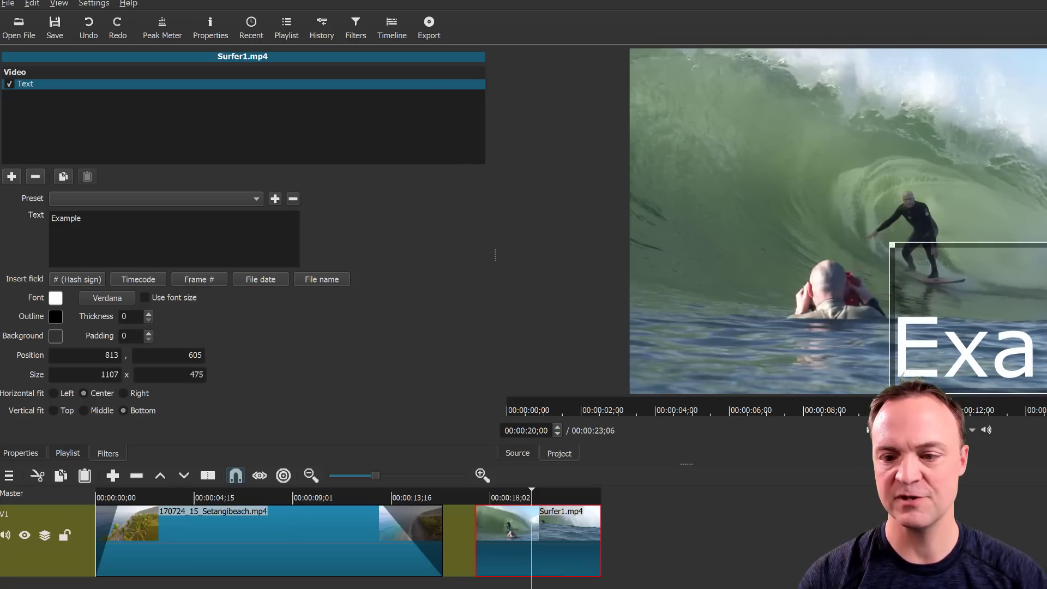
{"action": "left_click_drag", "start_coordinate": [1039, 288], "coordinate": [931, 196]}
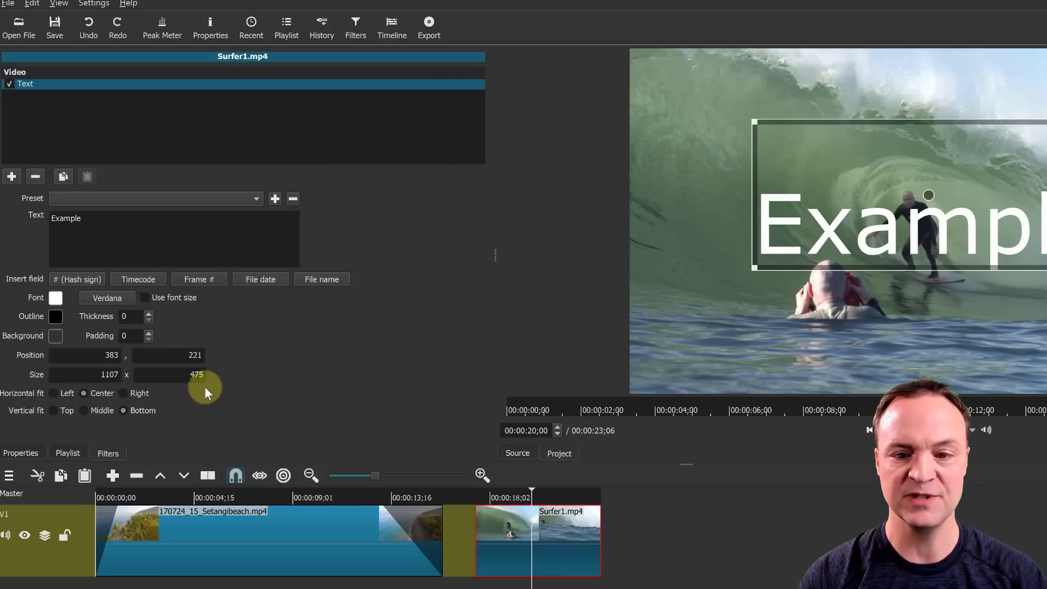
{"action": "left_click_drag", "start_coordinate": [925, 197], "coordinate": [955, 226]}
{"action": "left_click_drag", "start_coordinate": [1046, 151], "coordinate": [1046, 170]}
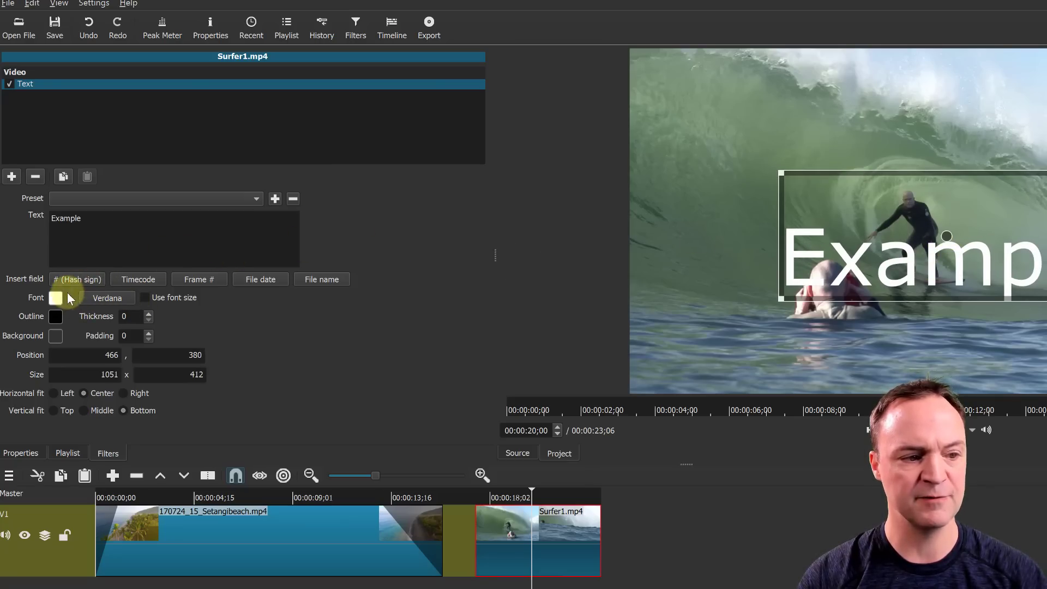
Set the font color of the "Example" text to bright red.
{"action": "left_click", "coordinate": [54, 298]}
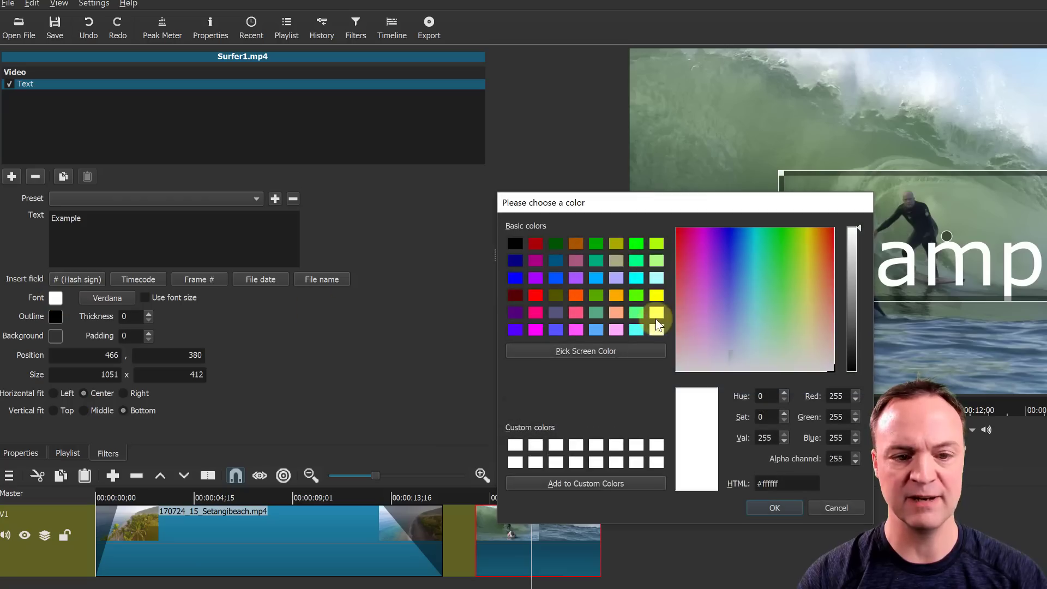
{"action": "left_click", "coordinate": [535, 297]}
{"action": "left_click", "coordinate": [774, 507]}
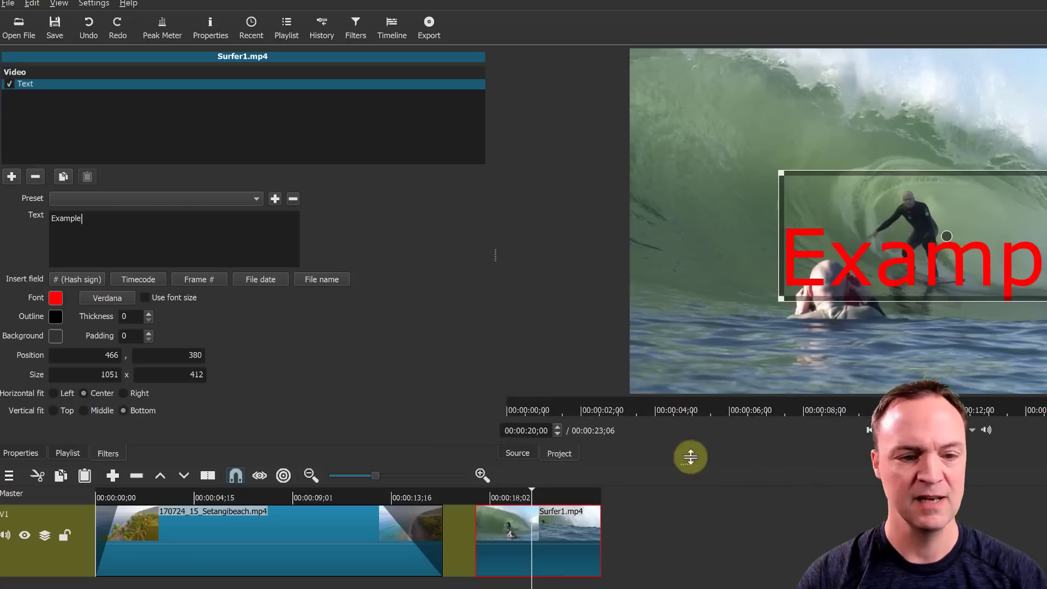
Give the "Example" text a white outline with a thickness of 9.
{"action": "left_click", "coordinate": [55, 316]}
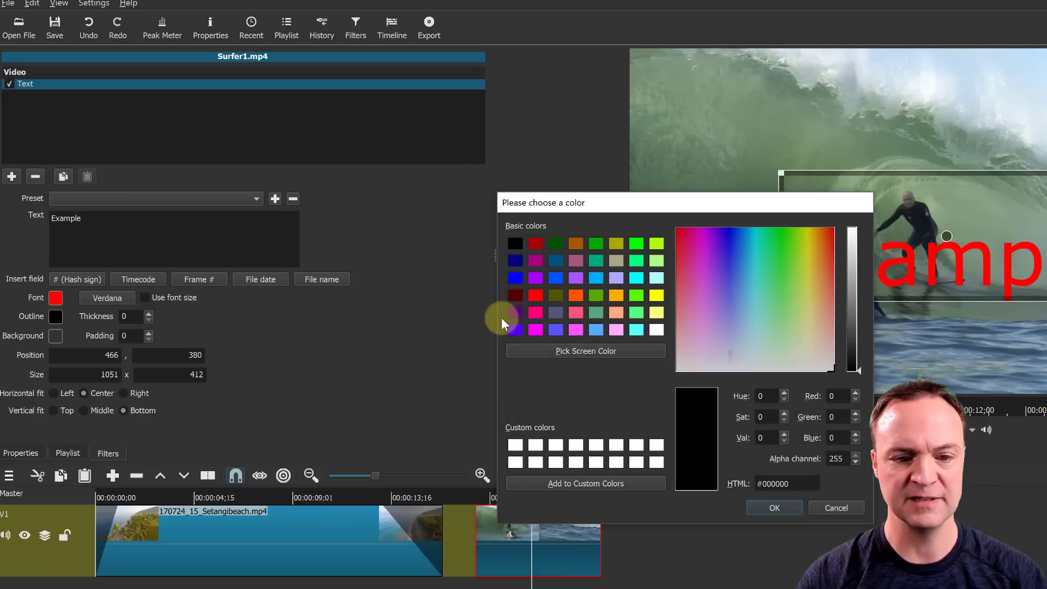
{"action": "left_click", "coordinate": [657, 329]}
{"action": "left_click", "coordinate": [774, 508]}
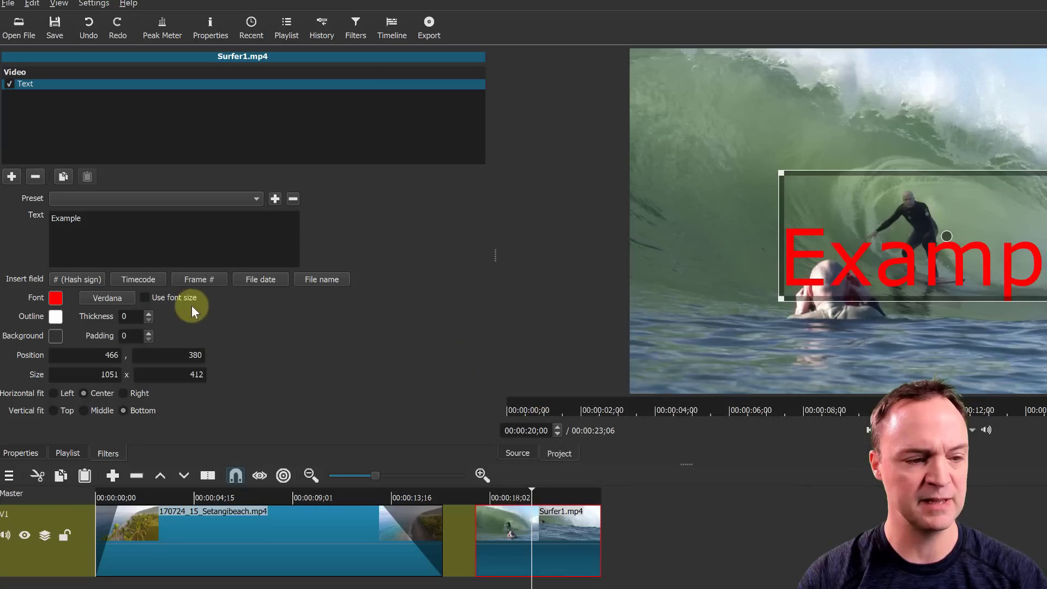
{"action": "left_click", "coordinate": [148, 314]}
{"action": "left_click", "coordinate": [149, 314]}
{"action": "left_click", "coordinate": [149, 313]}
{"action": "left_click", "coordinate": [149, 313]}
{"action": "left_click", "coordinate": [149, 313]}
{"action": "left_click", "coordinate": [149, 313]}
{"action": "left_click", "coordinate": [148, 313]}
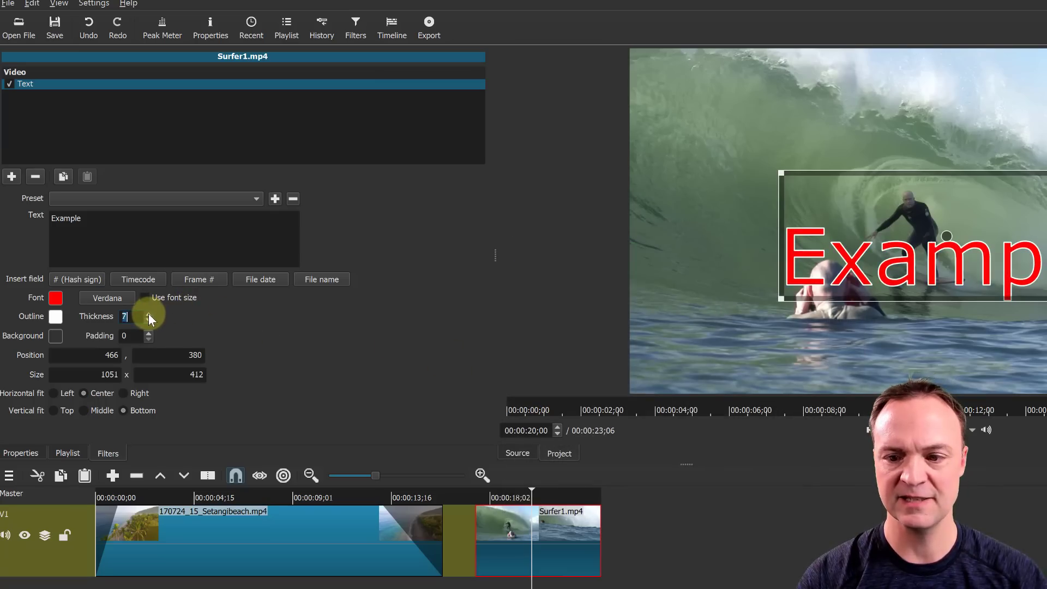
{"action": "left_click", "coordinate": [148, 312]}
{"action": "left_click", "coordinate": [148, 313]}
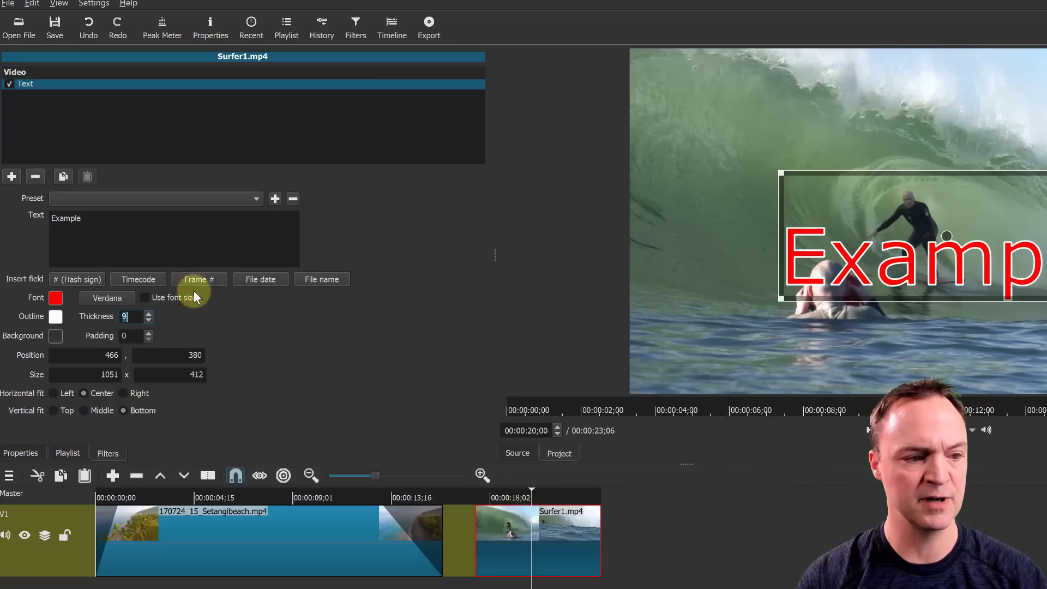
Change the font of the "Example" text to Trebuchet MS in the Normal style.
{"action": "left_click", "coordinate": [123, 297]}
{"action": "left_click", "coordinate": [538, 314]}
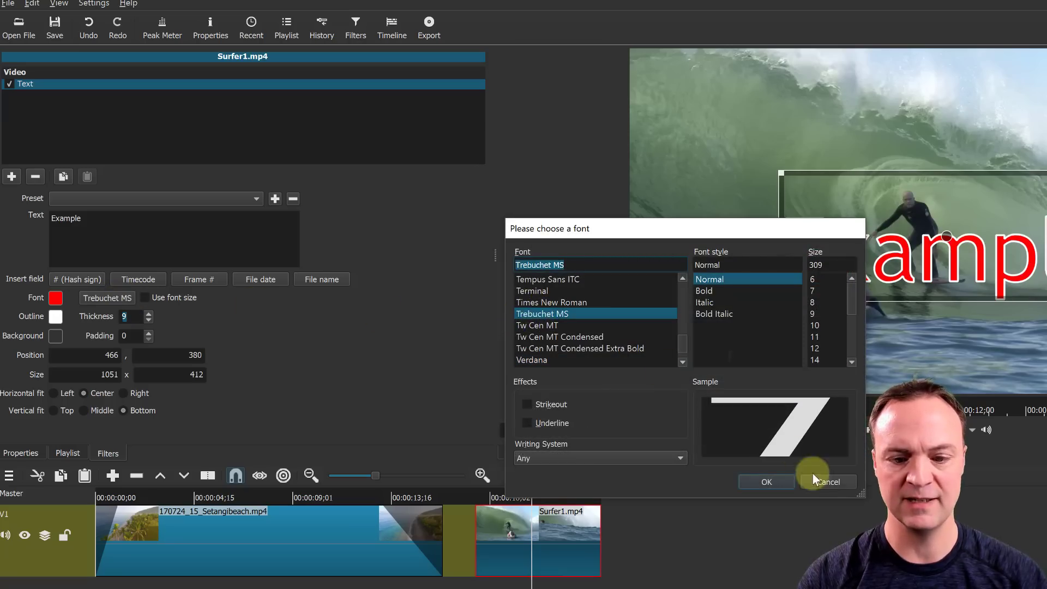
{"action": "left_click", "coordinate": [769, 480]}
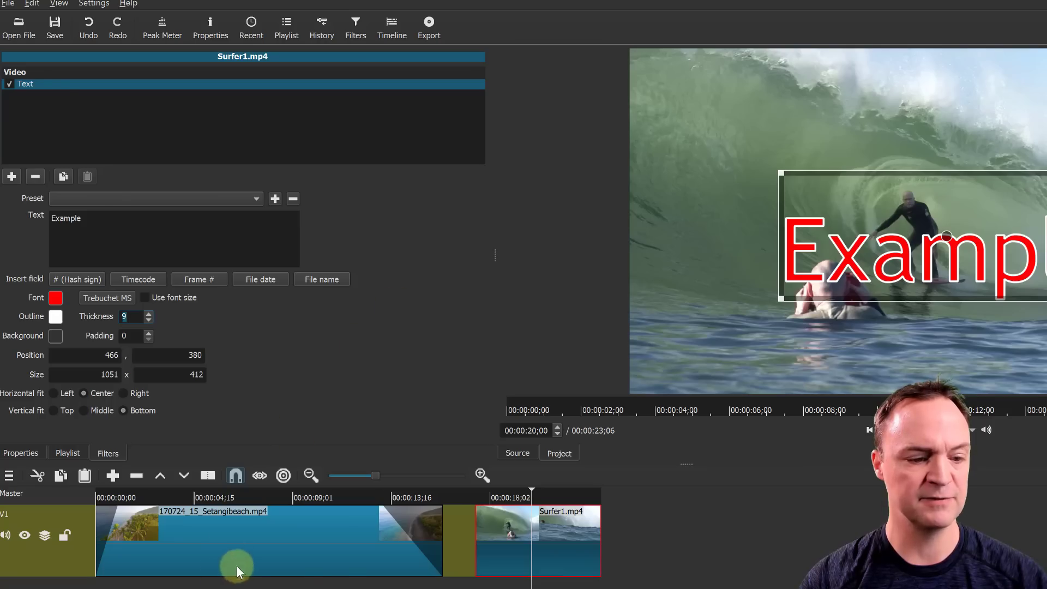
Split the 170724_15_Setangibeach.mp4 clip at 00:00:07;28 and again at 00:00:09;23 to isolate a short middle section.
{"action": "left_click", "coordinate": [251, 556]}
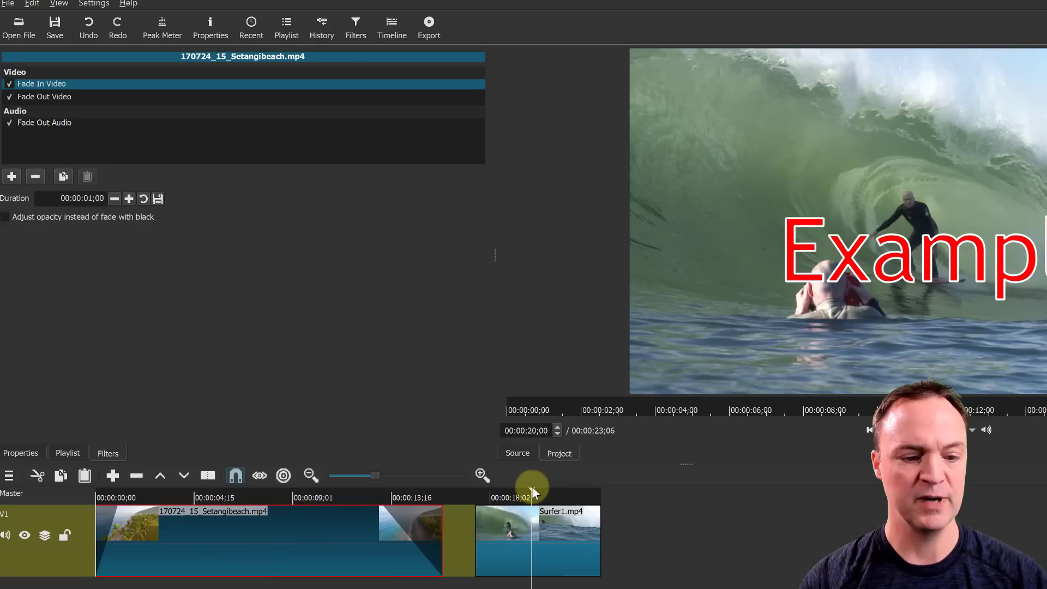
{"action": "left_click_drag", "start_coordinate": [529, 486], "coordinate": [270, 498]}
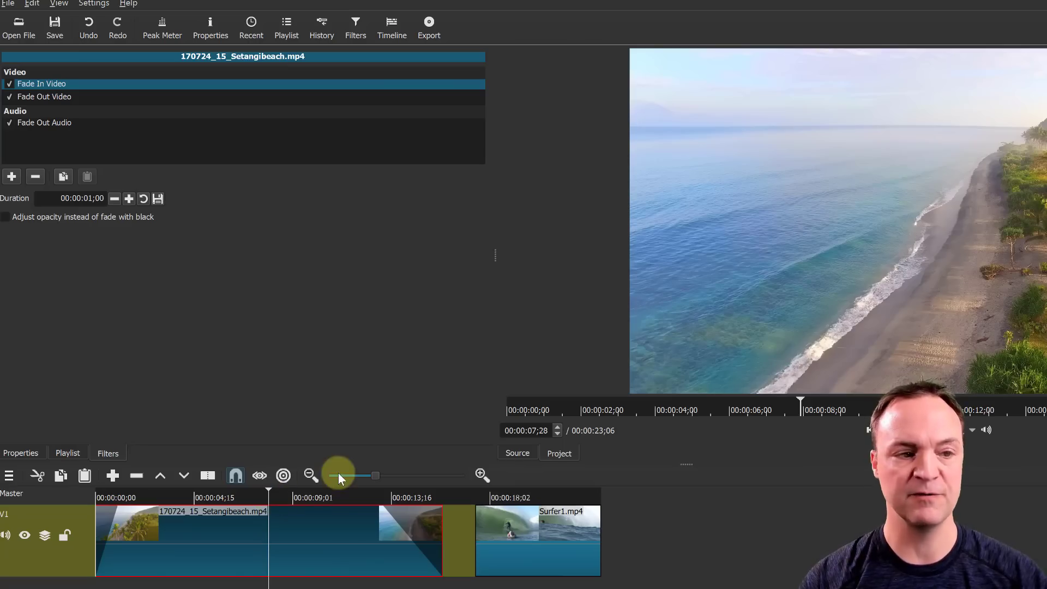
{"action": "left_click", "coordinate": [207, 475]}
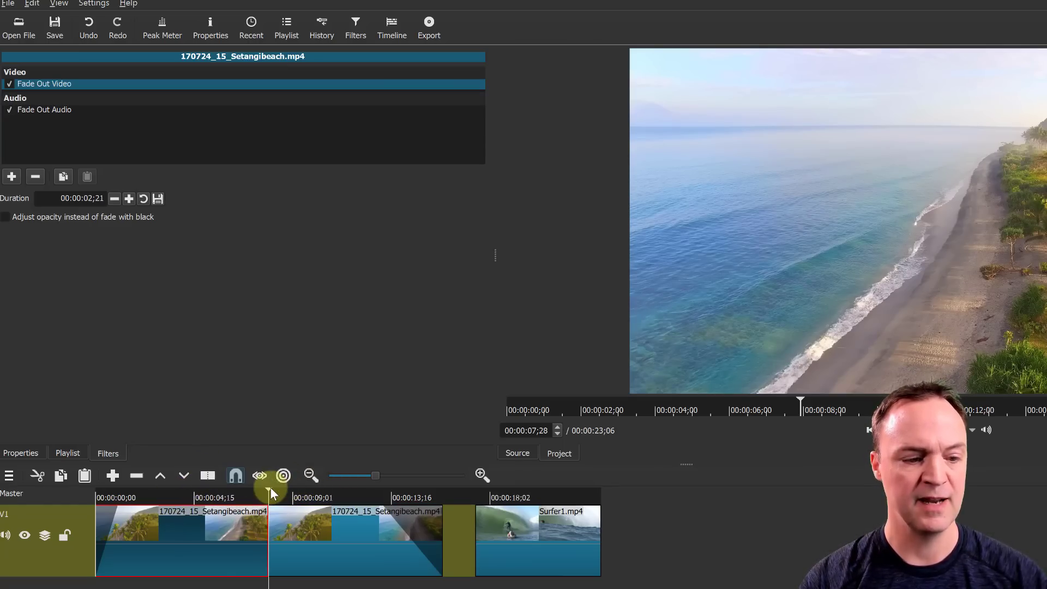
{"action": "left_click_drag", "start_coordinate": [270, 491], "coordinate": [308, 493]}
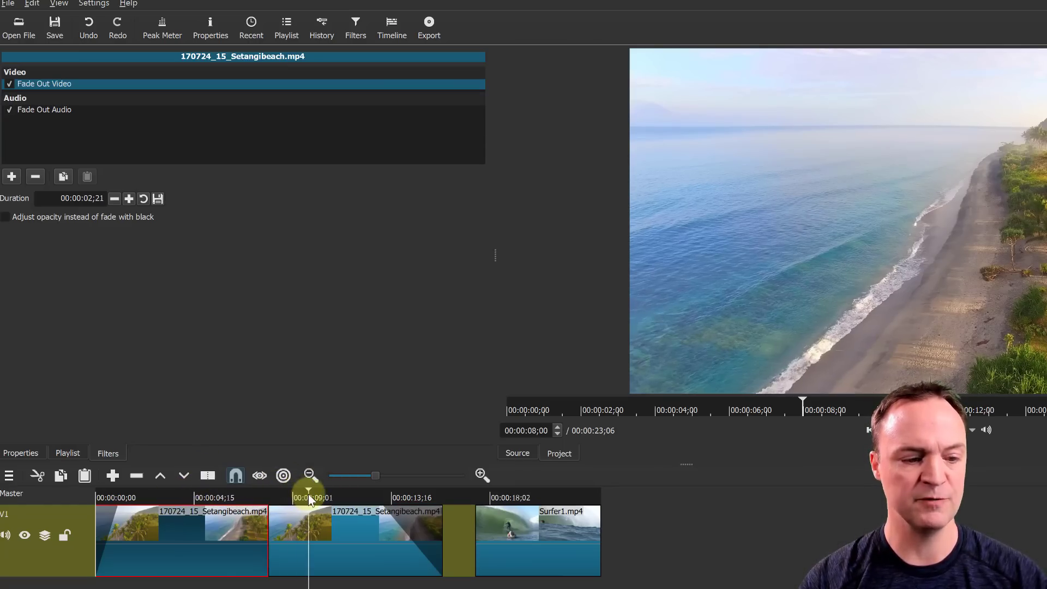
{"action": "left_click", "coordinate": [207, 476]}
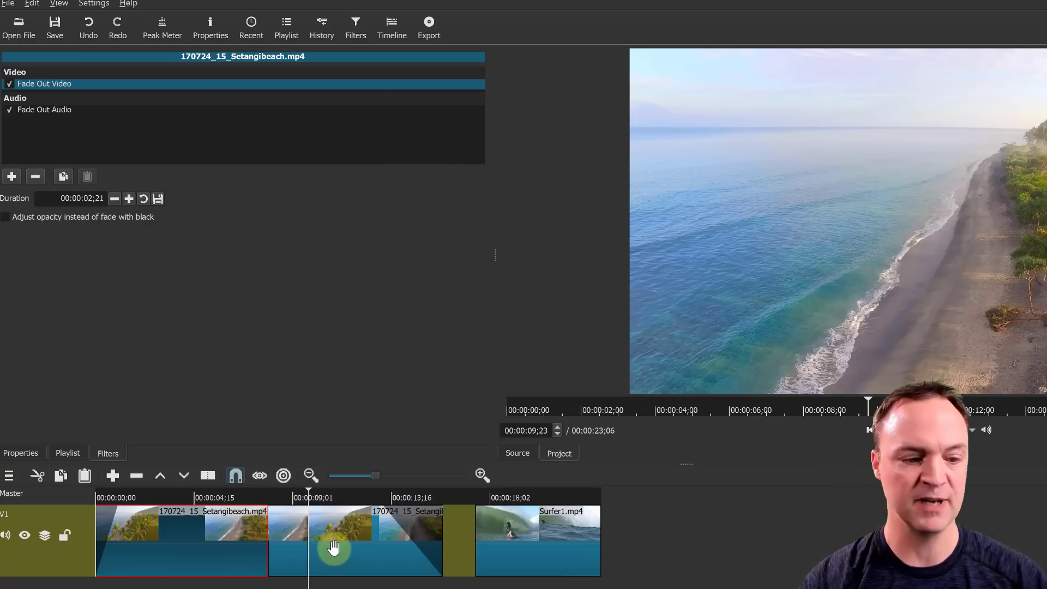
Add a Text filter to the short middle section of the beach clip and replace its timecode text with "Example".
{"action": "left_click", "coordinate": [293, 544]}
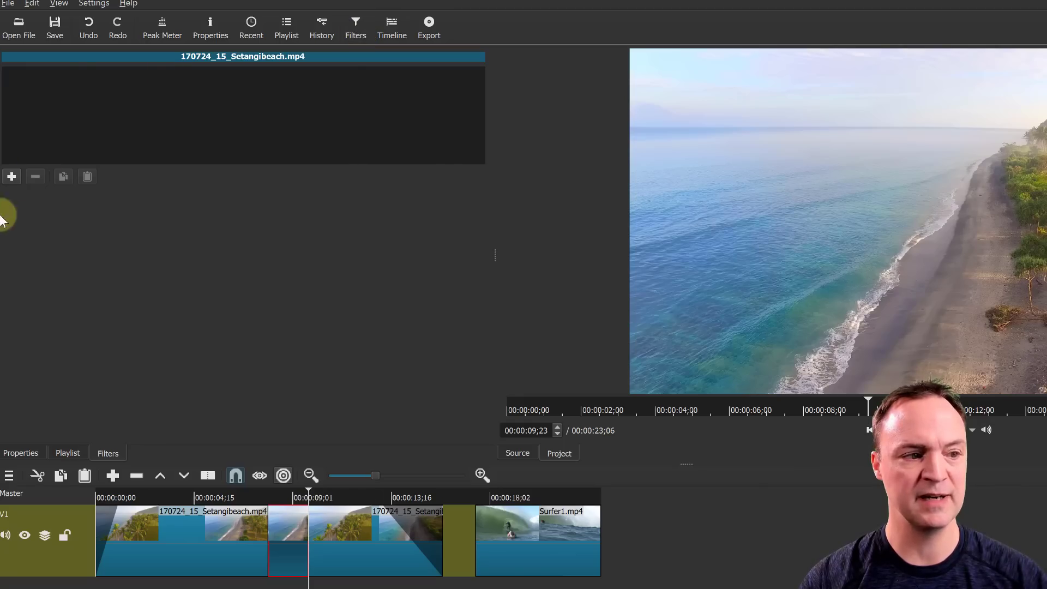
{"action": "left_click", "coordinate": [12, 176]}
{"action": "scroll", "coordinate": [88, 349], "scroll_direction": "down", "scroll_amount": 2}
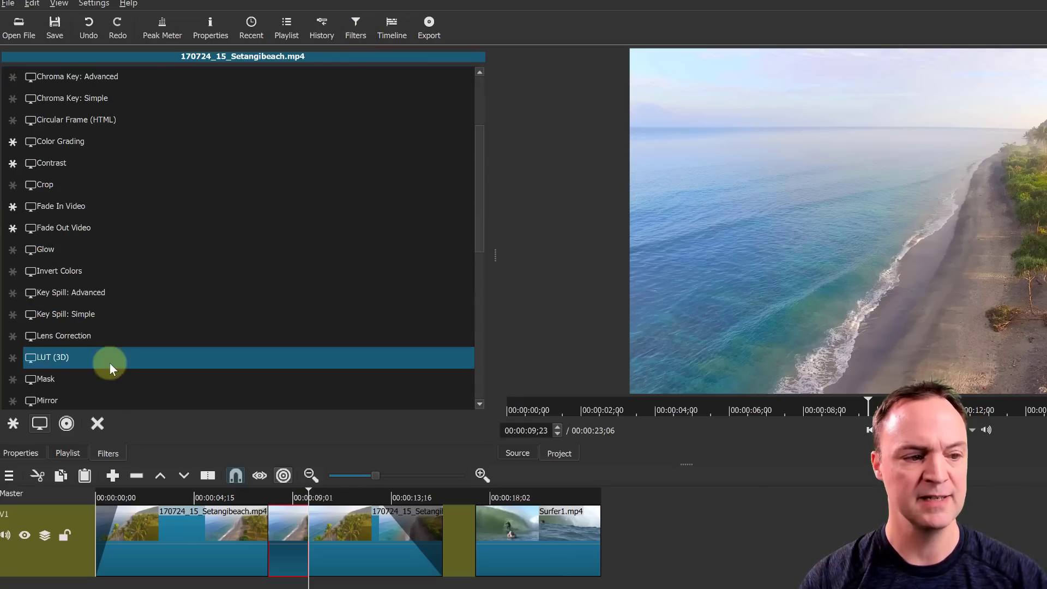
{"action": "scroll", "coordinate": [92, 361], "scroll_direction": "down", "scroll_amount": 3}
{"action": "scroll", "coordinate": [96, 367], "scroll_direction": "down", "scroll_amount": 4}
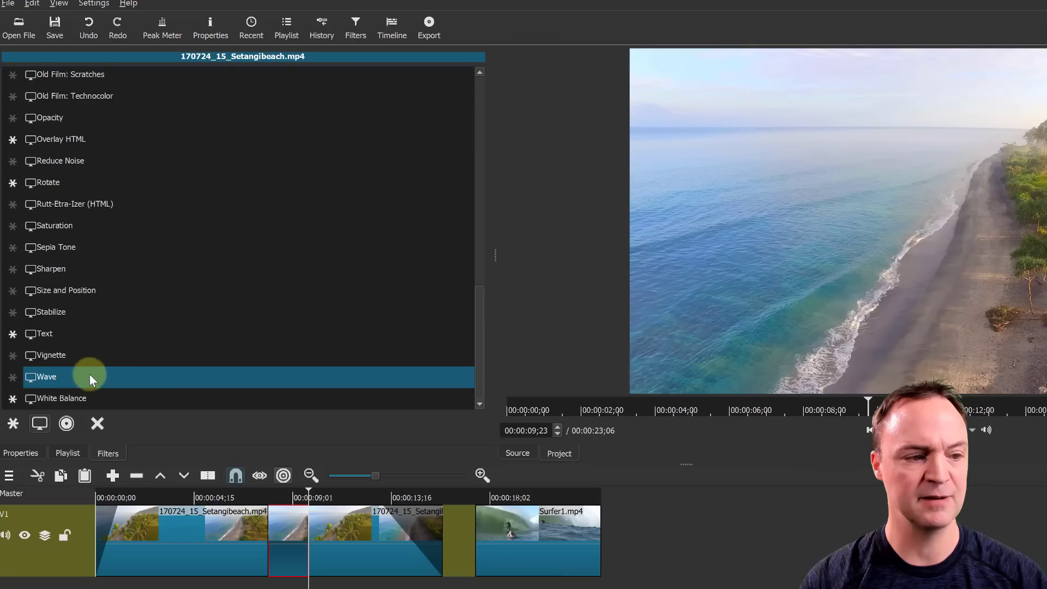
{"action": "left_click", "coordinate": [62, 331]}
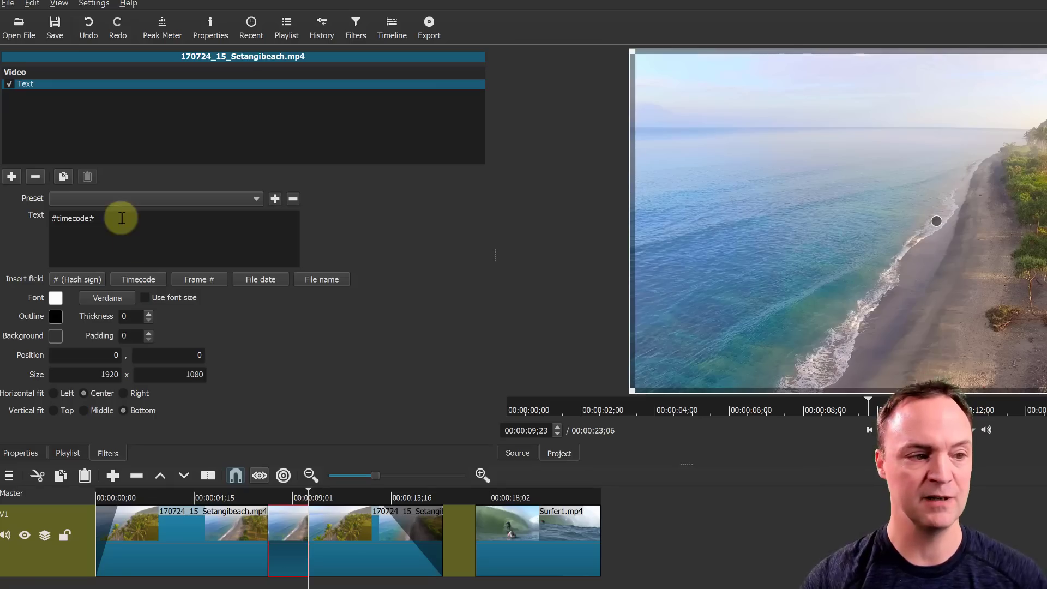
{"action": "left_click_drag", "start_coordinate": [124, 215], "coordinate": [1, 207]}
{"action": "type", "text": "Example"}
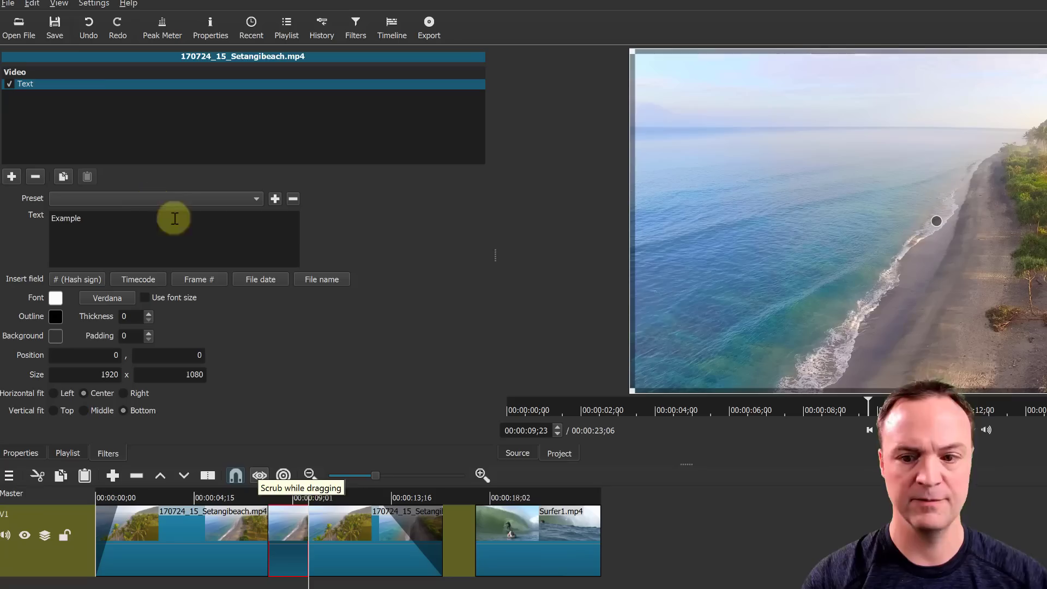
Play the timeline from 00:00:07;12, just before the short section, to check when the text appears.
{"action": "left_click", "coordinate": [294, 495]}
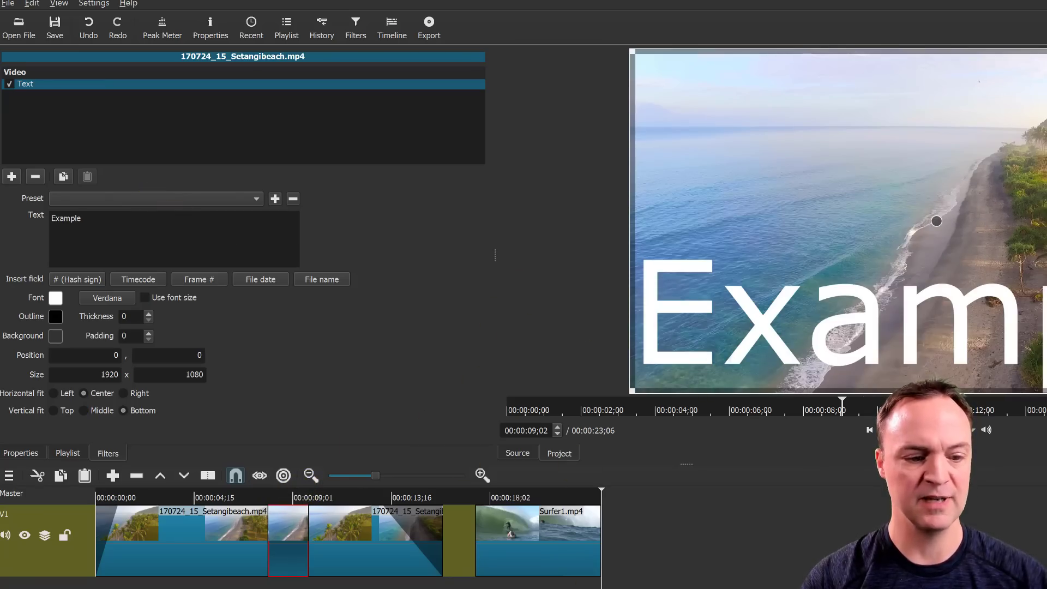
{"action": "left_click", "coordinate": [256, 497]}
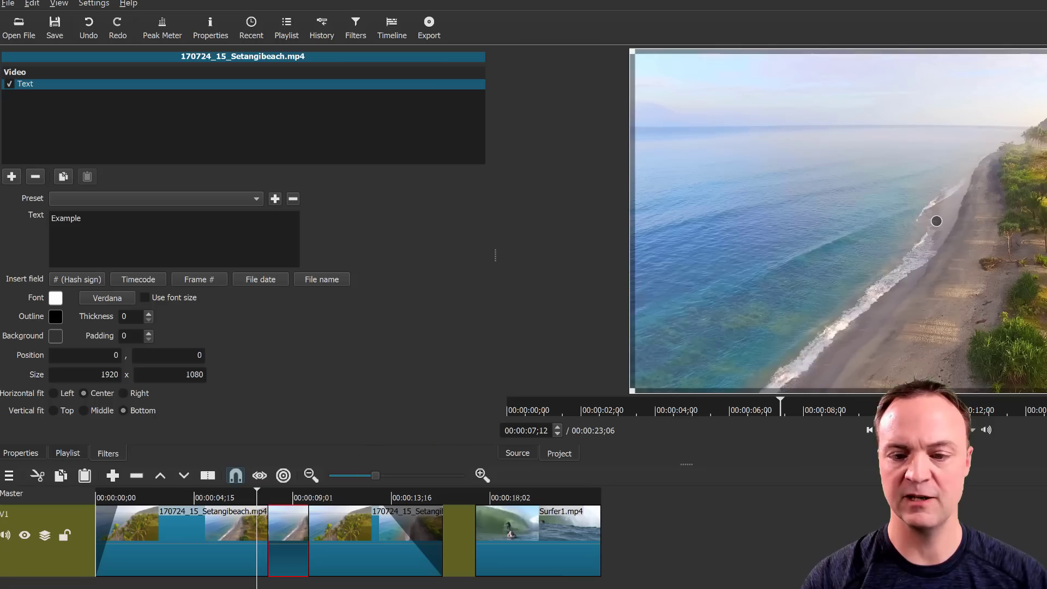
{"action": "key", "text": "space"}
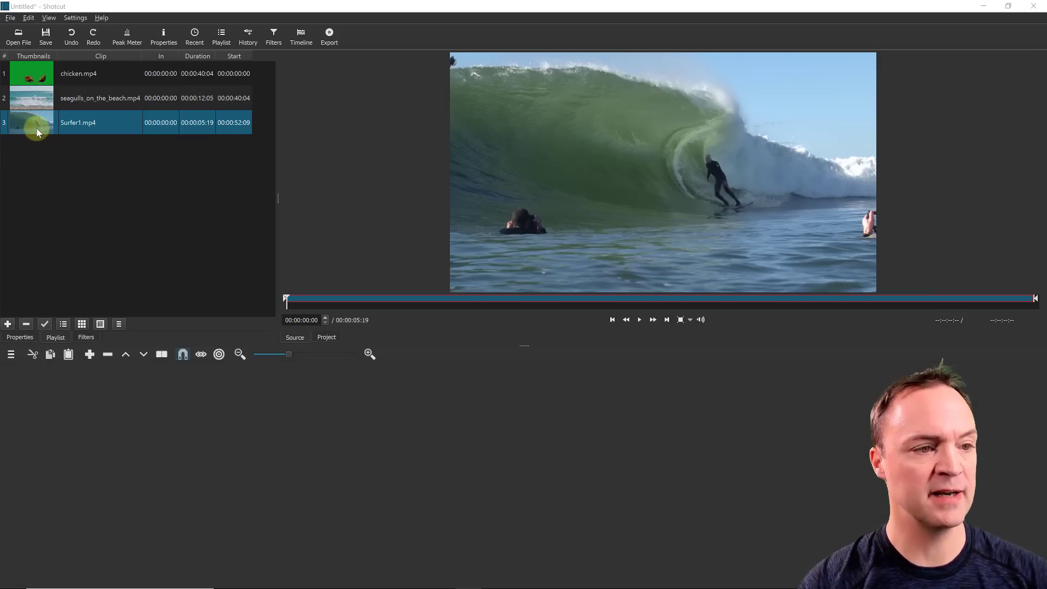
Place Surfer1.mp4 at the start of the empty timeline and apply the Blur video filter to it.
{"action": "left_click_drag", "start_coordinate": [39, 123], "coordinate": [60, 402]}
{"action": "left_click", "coordinate": [137, 402]}
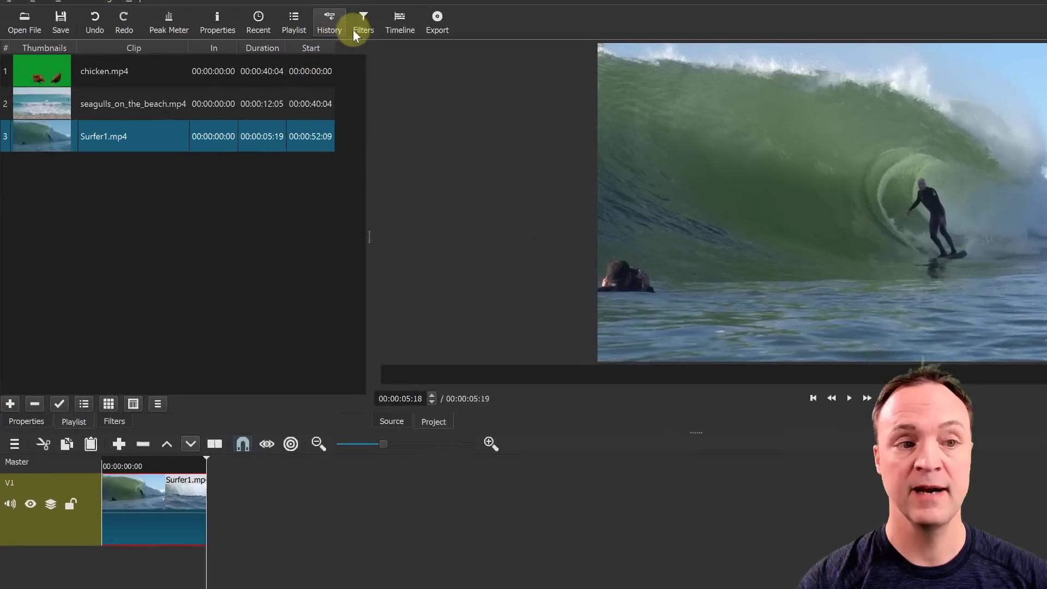
{"action": "left_click", "coordinate": [381, 28]}
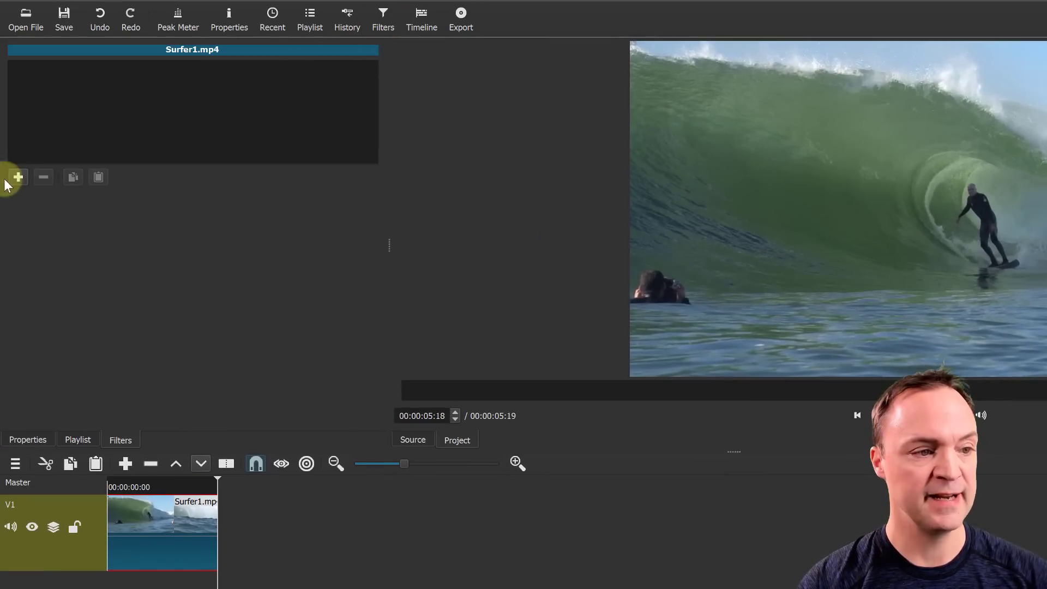
{"action": "left_click", "coordinate": [18, 179]}
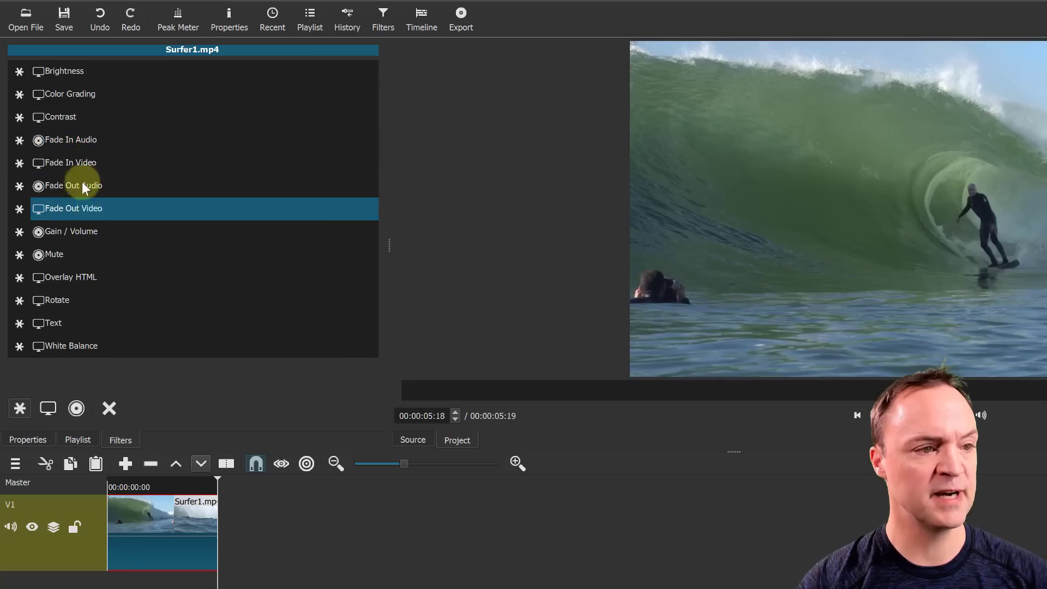
{"action": "left_click", "coordinate": [48, 408]}
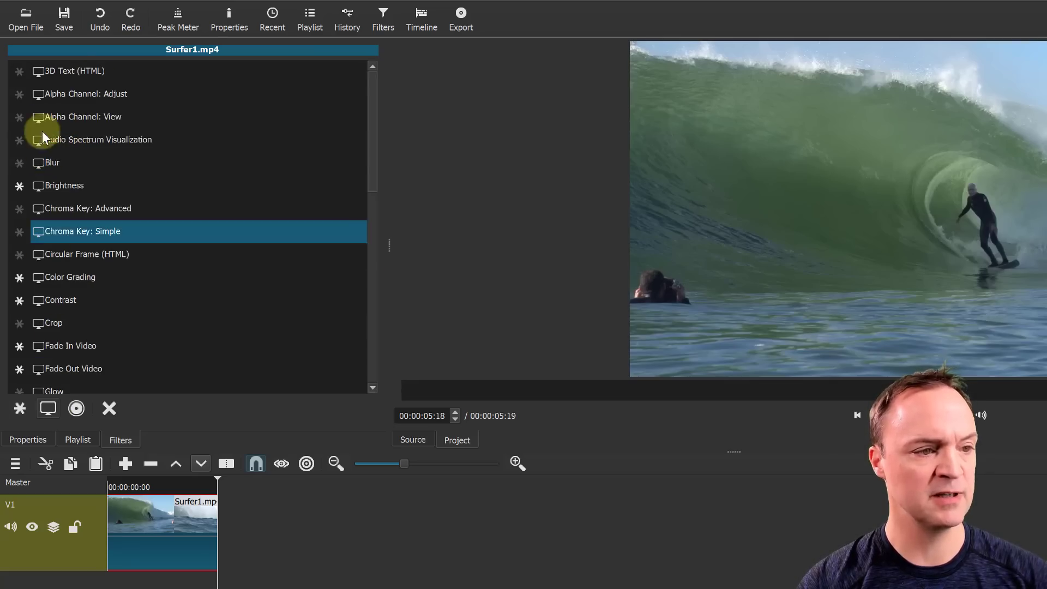
{"action": "left_click", "coordinate": [49, 164]}
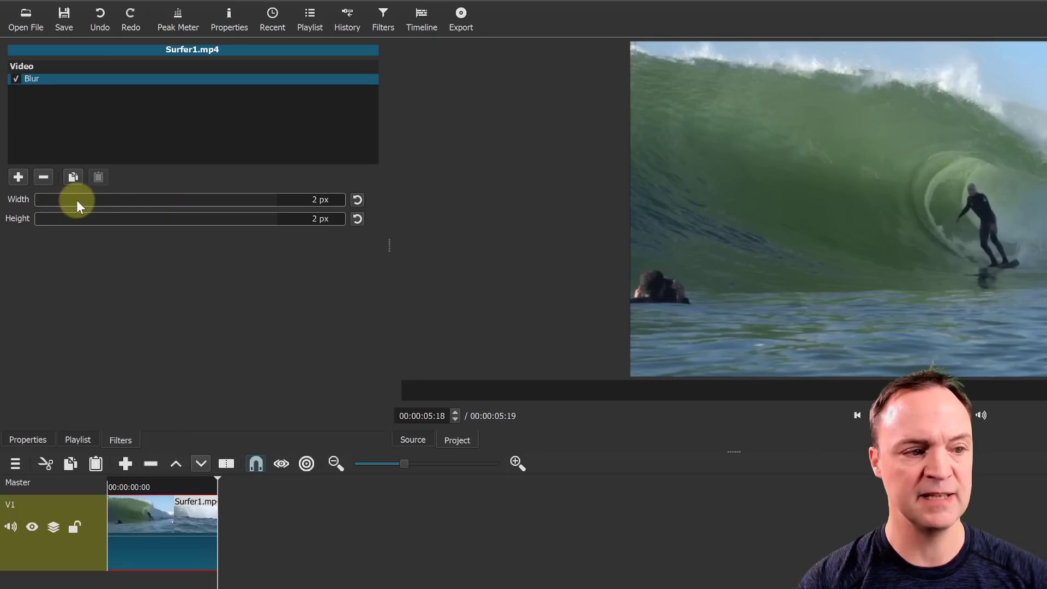
Set the blur width to 18 px and height to 17 px, and preview the blurred surfer clip.
{"action": "left_click_drag", "start_coordinate": [78, 207], "coordinate": [94, 200]}
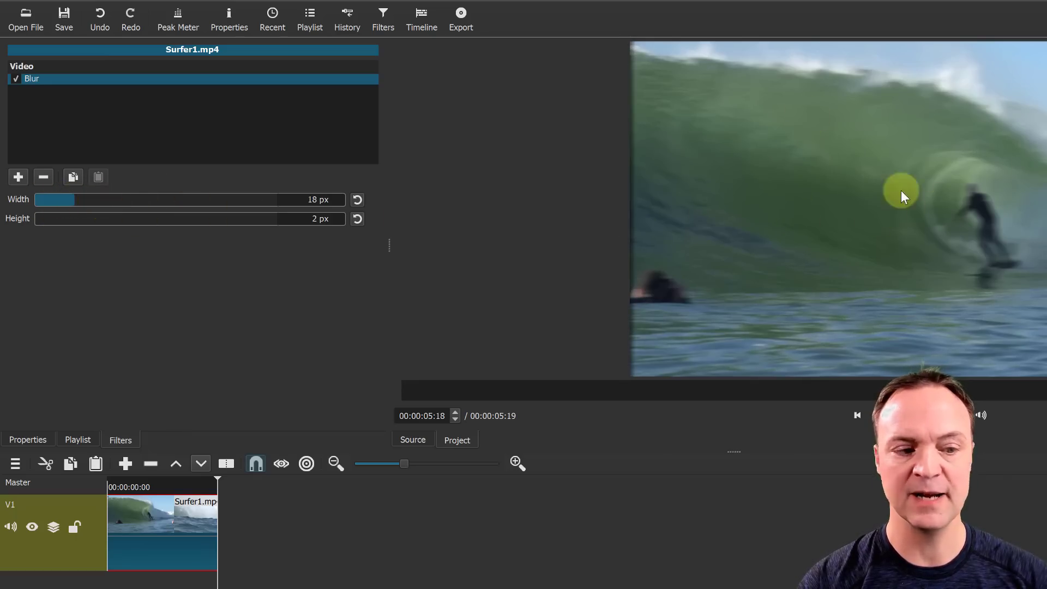
{"action": "left_click", "coordinate": [74, 221]}
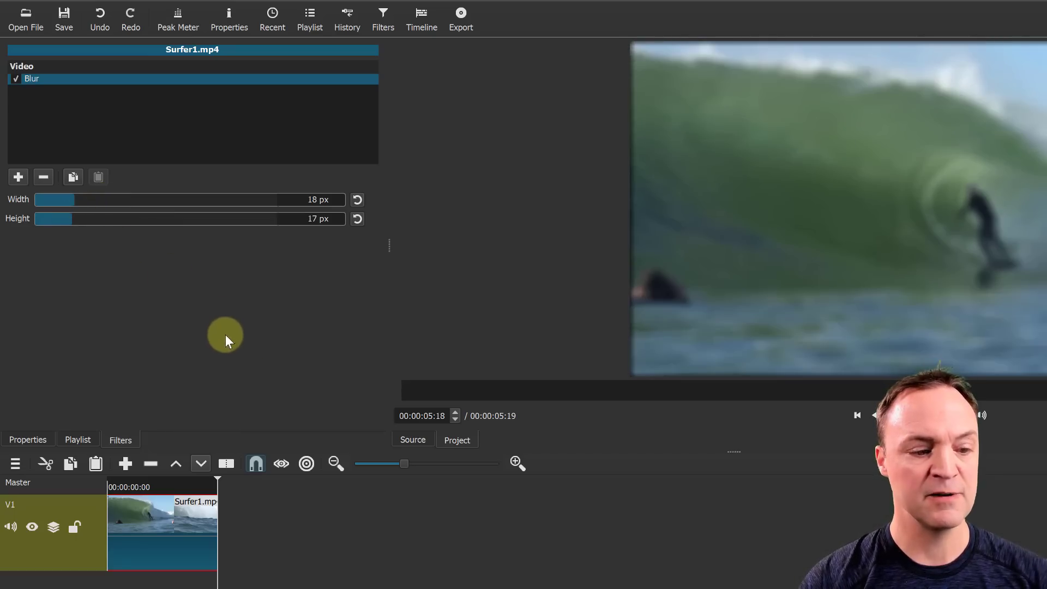
{"action": "left_click", "coordinate": [141, 499]}
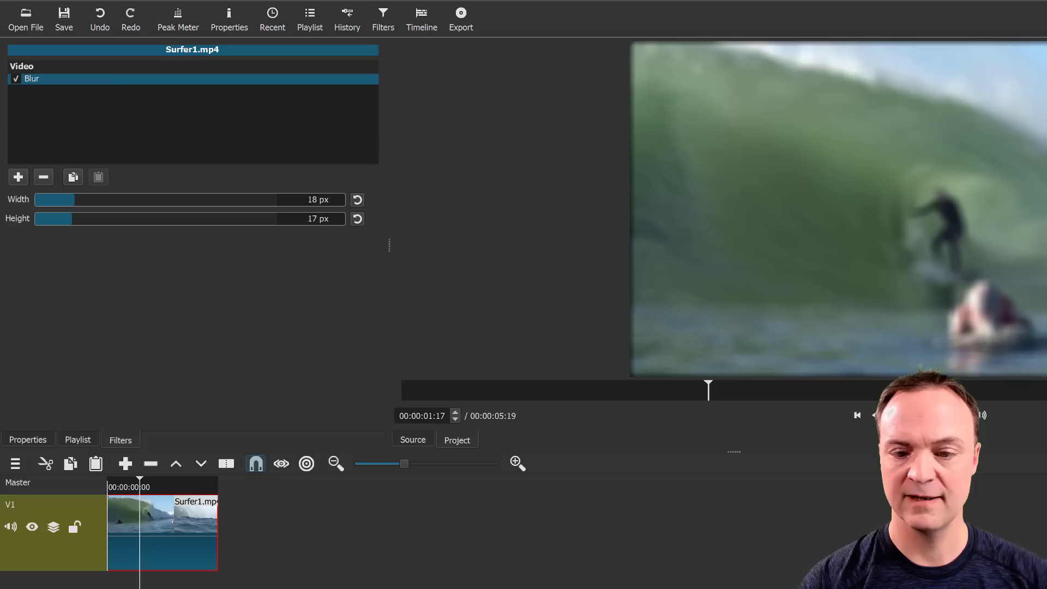
{"action": "key", "text": "space"}
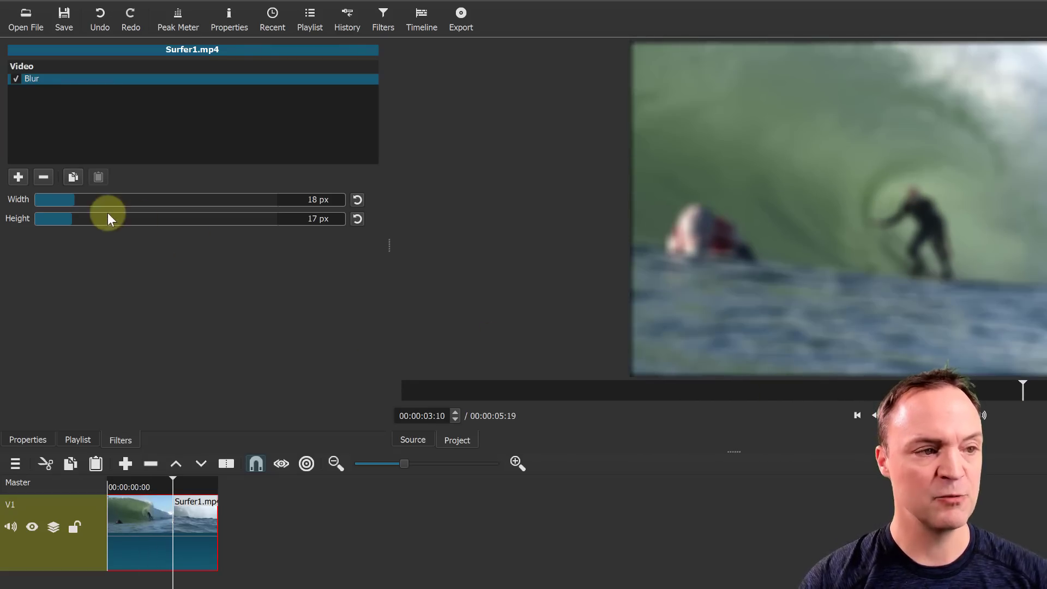
Add a Brightness filter to the surfer clip and raise the brightness to 139.1 %.
{"action": "left_click", "coordinate": [18, 178]}
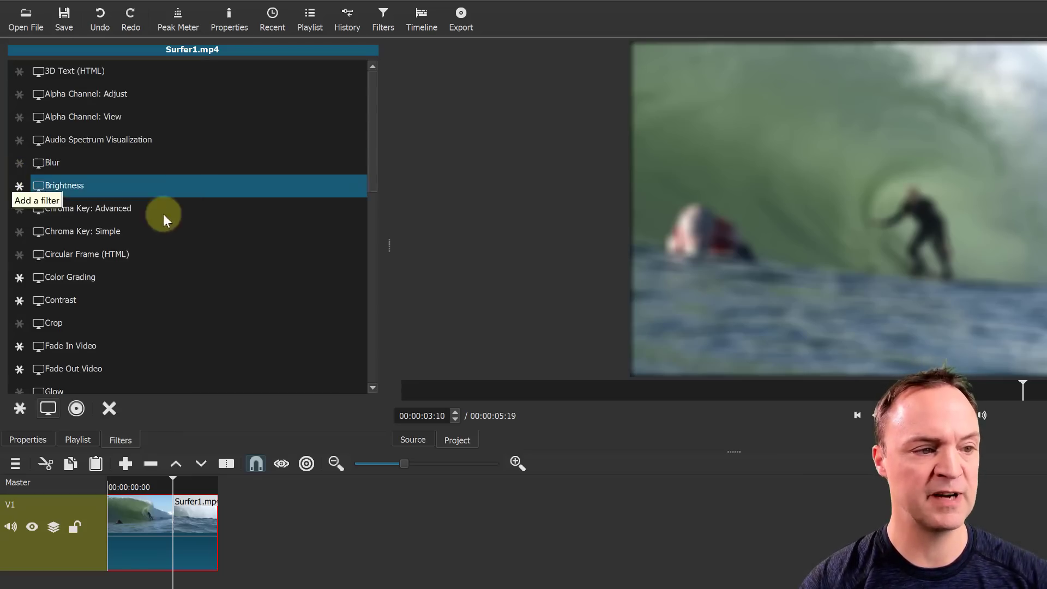
{"action": "left_click", "coordinate": [100, 187]}
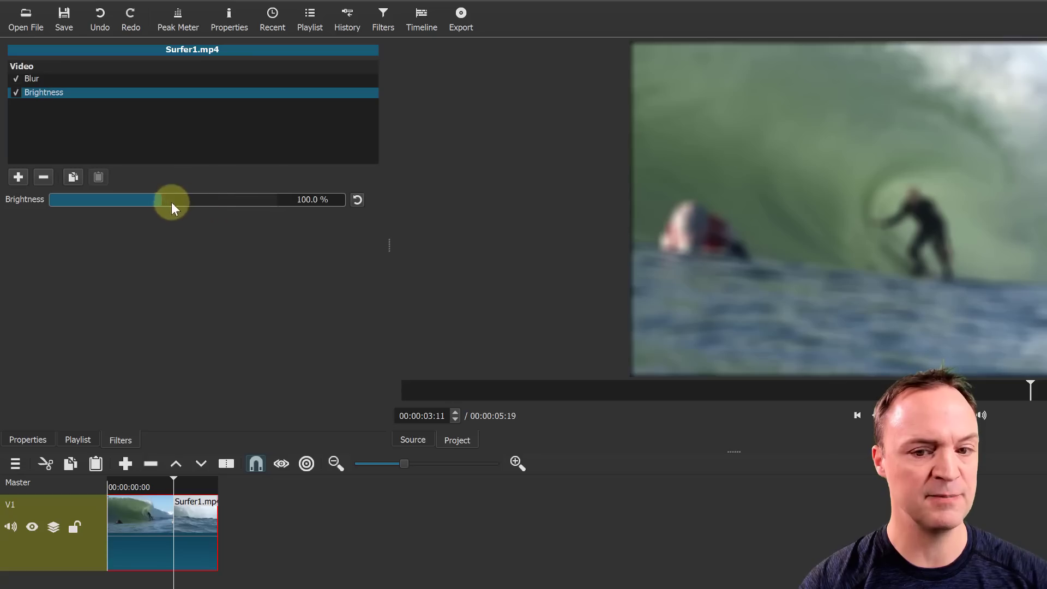
{"action": "left_click_drag", "start_coordinate": [170, 201], "coordinate": [207, 202]}
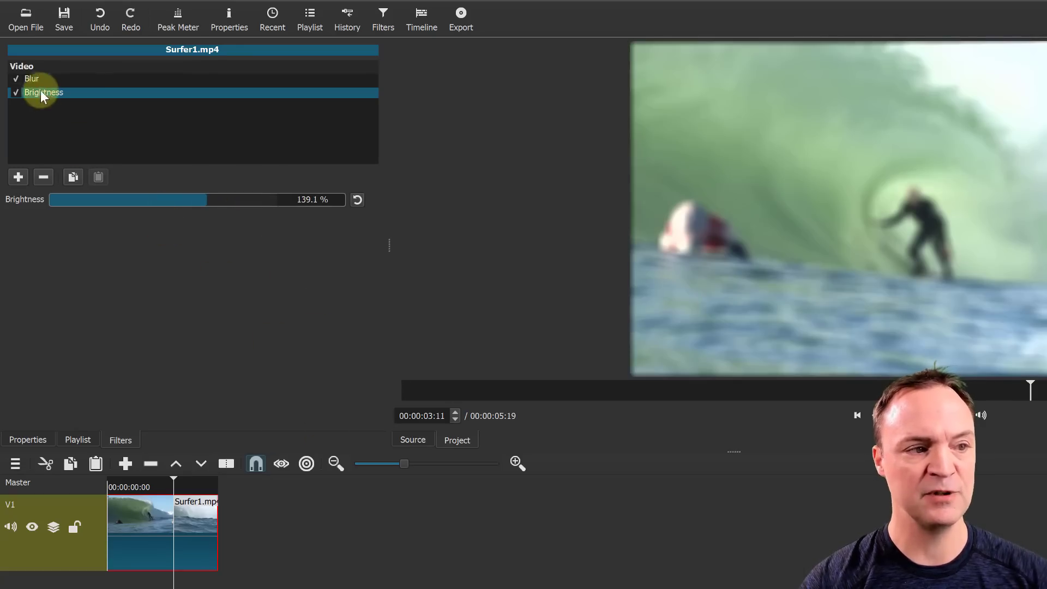
Switch the Blur and Brightness filters off and back on one at a time to compare their effects, and play the clip.
{"action": "left_click", "coordinate": [17, 80]}
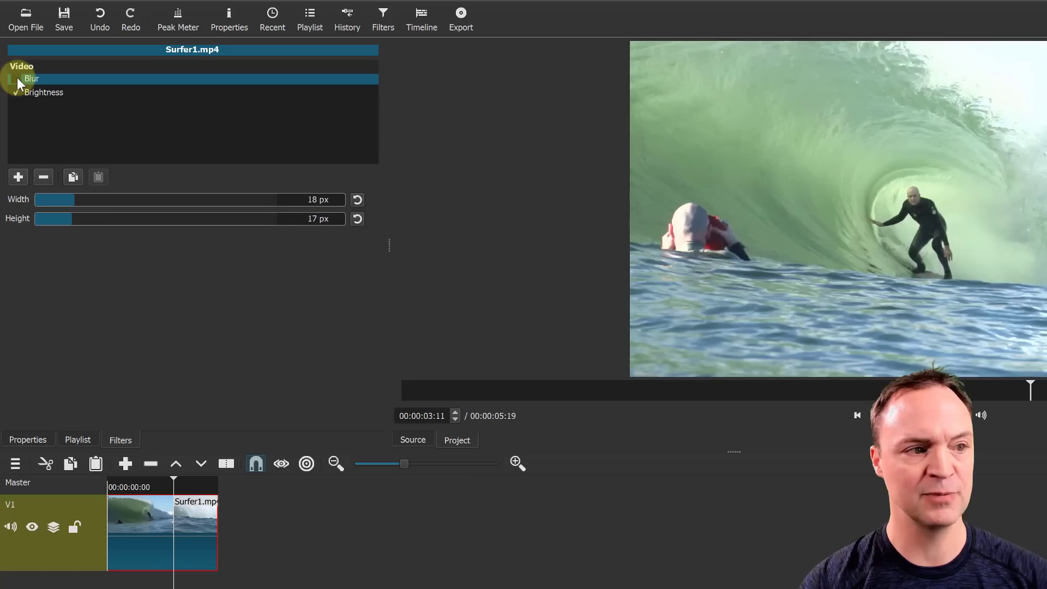
{"action": "left_click", "coordinate": [16, 79]}
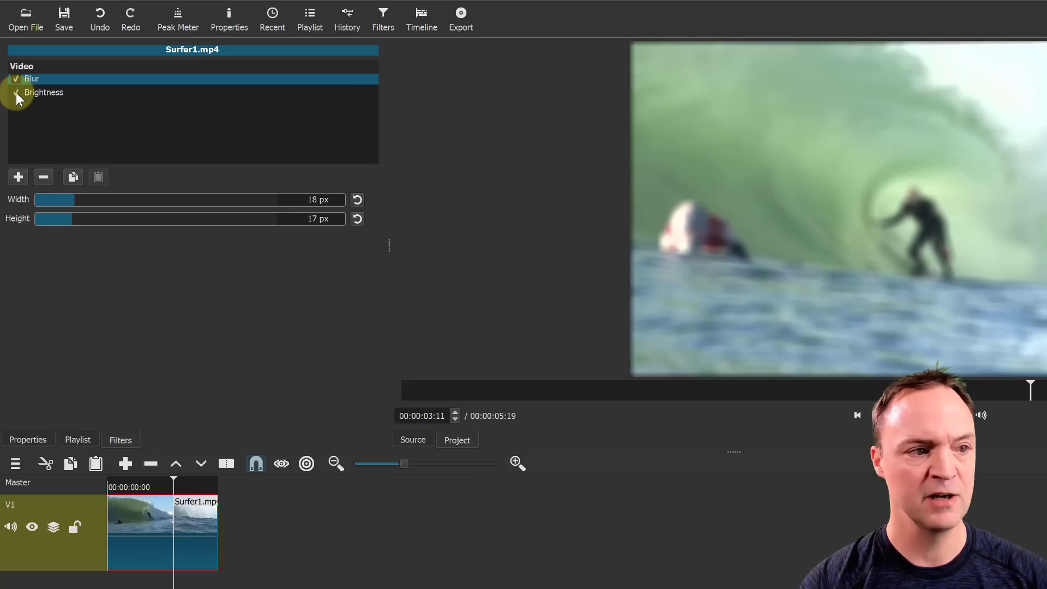
{"action": "left_click", "coordinate": [15, 94]}
{"action": "left_click", "coordinate": [16, 94]}
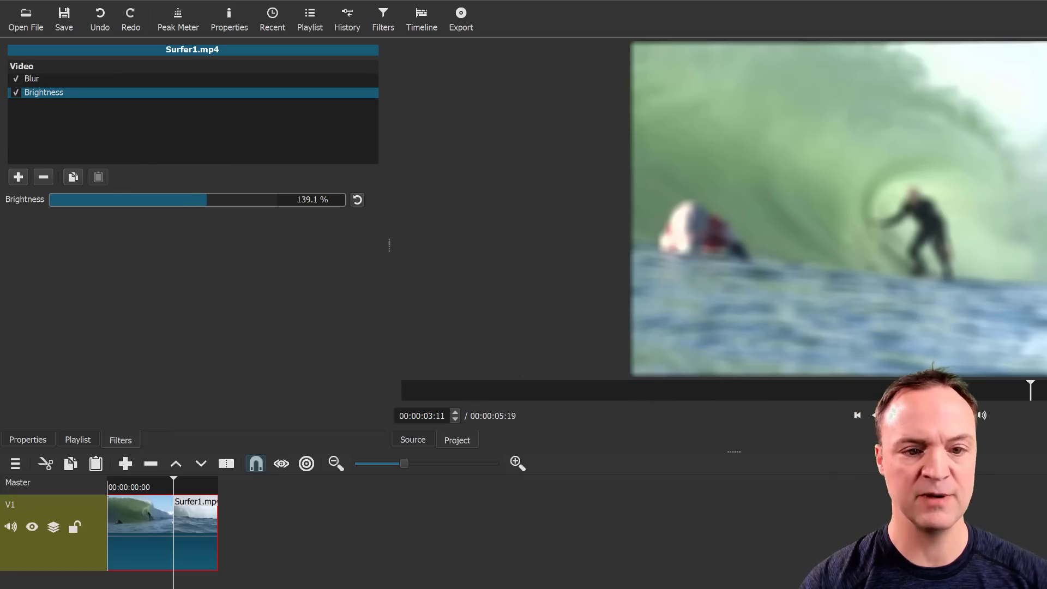
{"action": "left_click", "coordinate": [897, 415]}
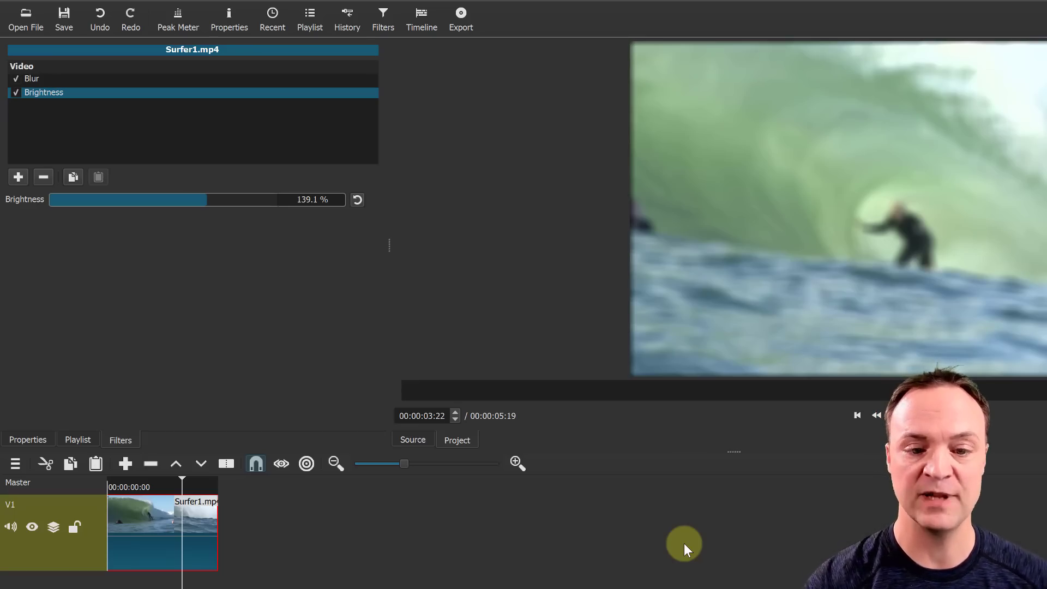
{"action": "left_click", "coordinate": [382, 588]}
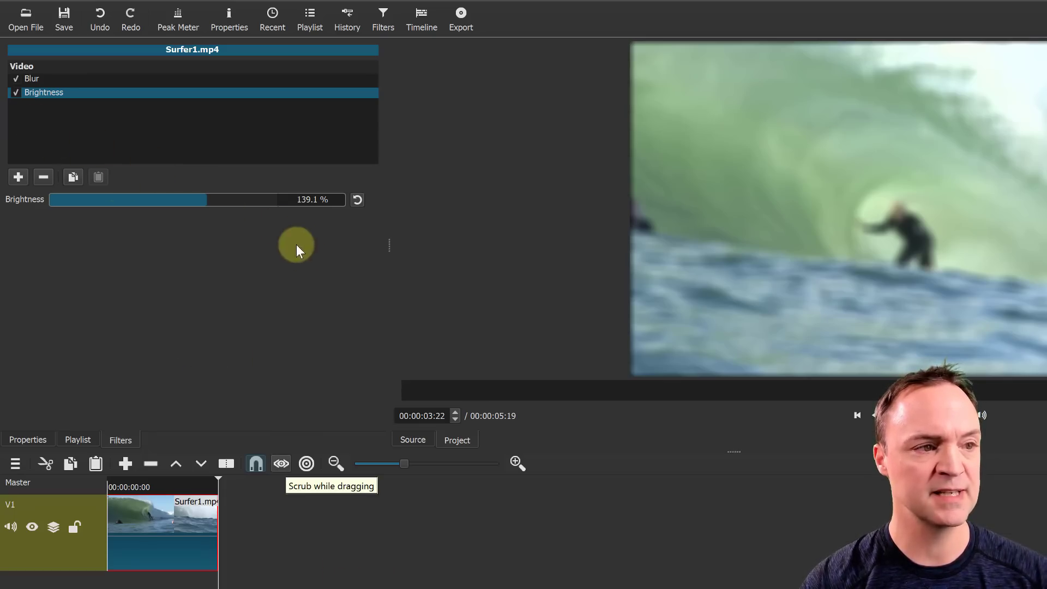
Place seagulls_on_the_beach.mp4 from the playlist on track V1, leaving a gap after the surfer clip.
{"action": "left_click", "coordinate": [310, 22]}
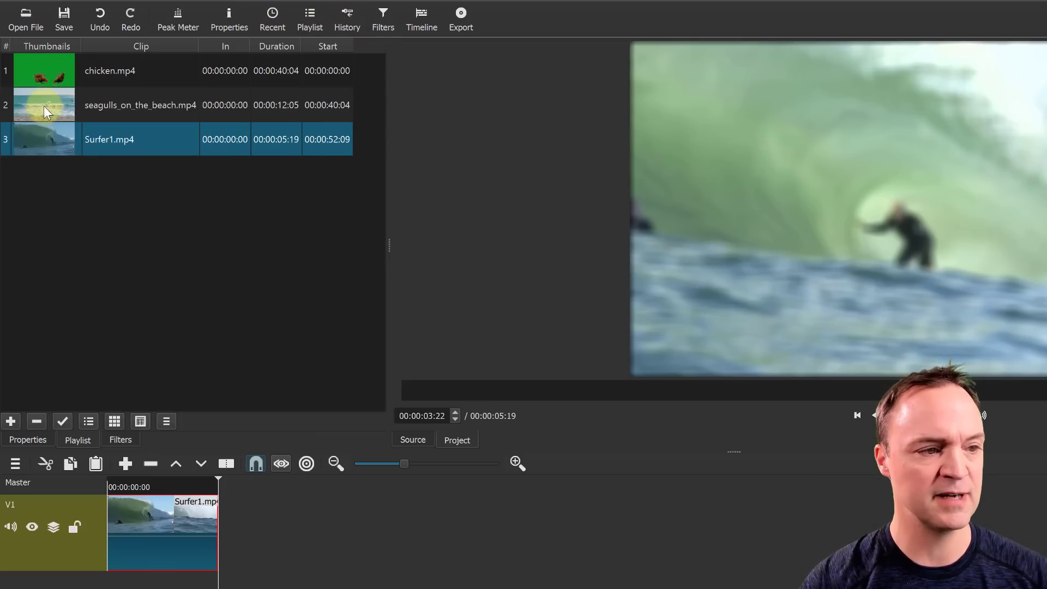
{"action": "left_click_drag", "start_coordinate": [46, 112], "coordinate": [271, 552]}
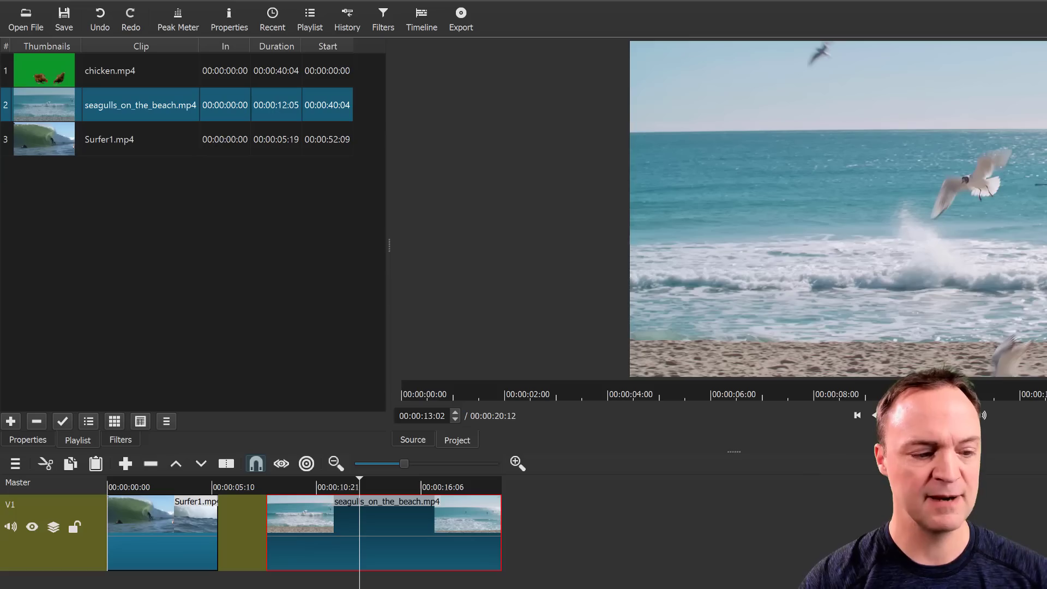
Add a second video track and place chicken.mp4 on it, starting slightly before the seagulls clip.
{"action": "key", "text": "ctrl+i"}
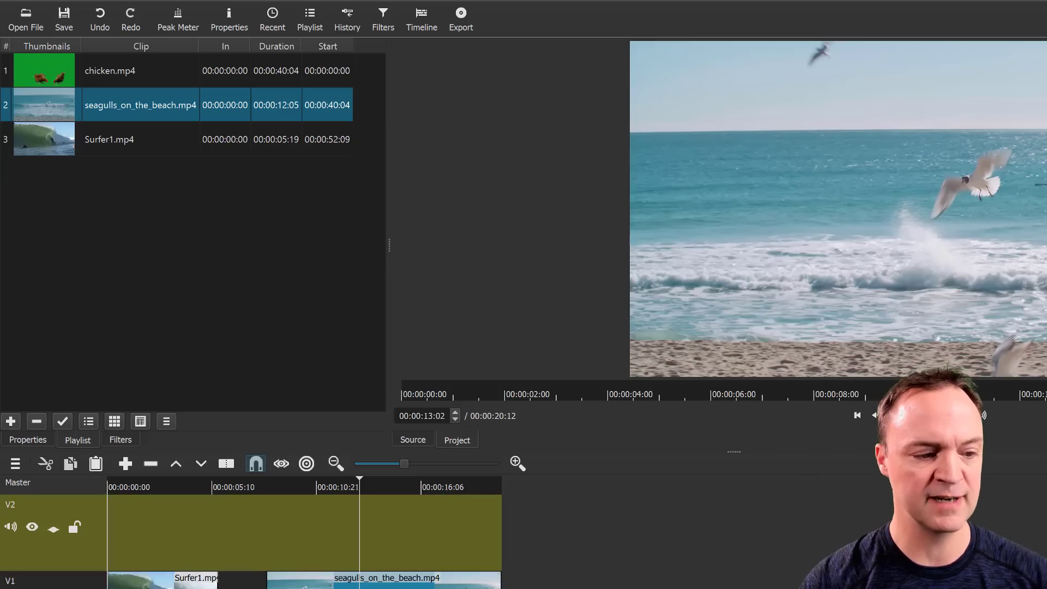
{"action": "left_click_drag", "start_coordinate": [45, 52], "coordinate": [273, 482]}
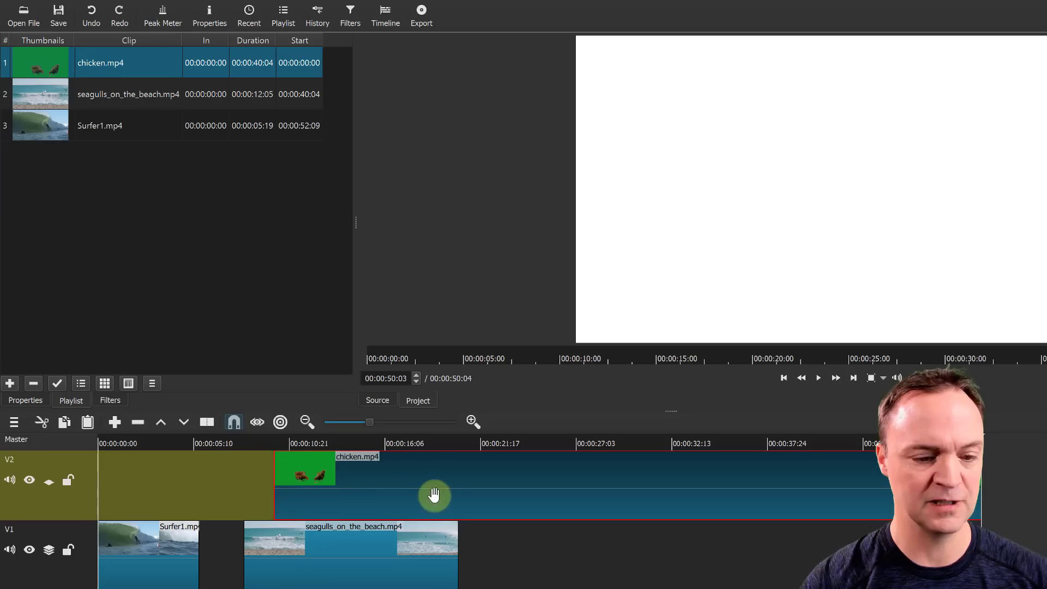
{"action": "left_click_drag", "start_coordinate": [395, 498], "coordinate": [354, 504]}
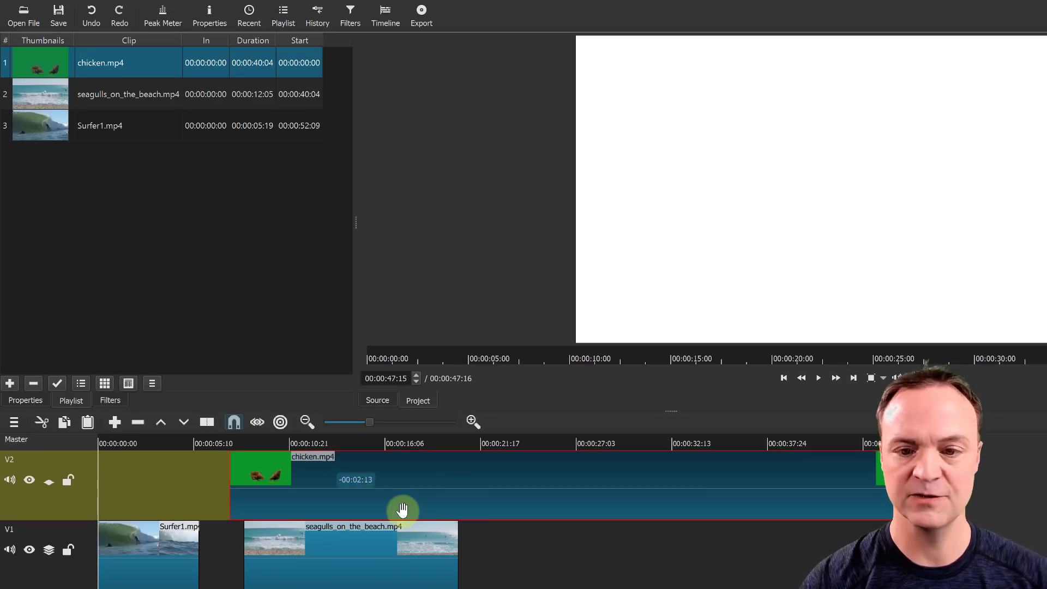
Play the timeline where chicken.mp4 overlaps the seagulls clip to see how the upper track covers the lower one.
{"action": "left_click", "coordinate": [339, 442]}
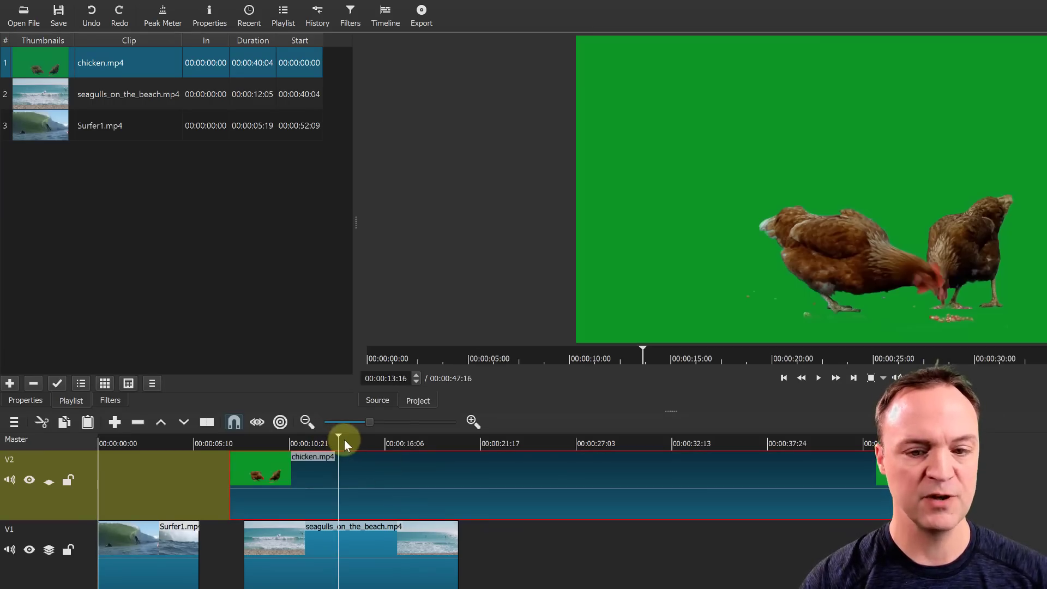
{"action": "left_click", "coordinate": [818, 377]}
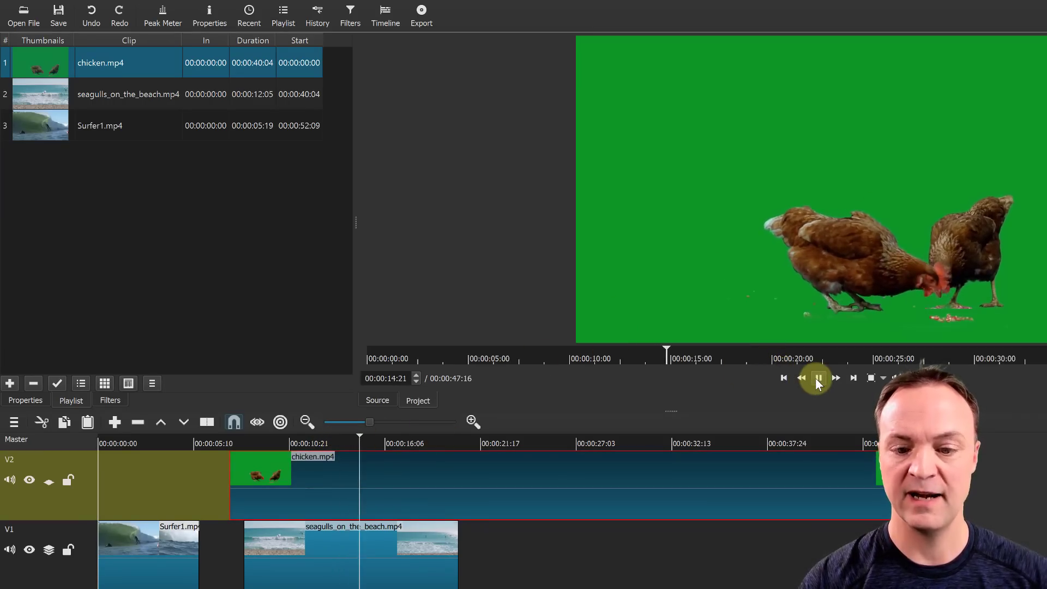
{"action": "left_click", "coordinate": [817, 377]}
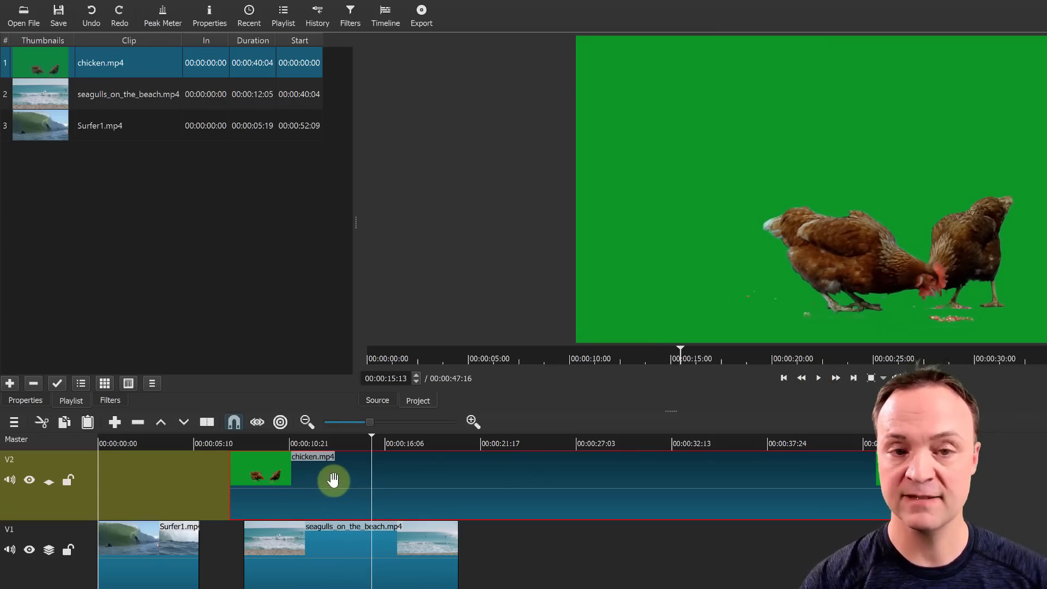
Add a Chroma Key: Advanced filter to chicken.mp4 and sample the green background in the preview as its key color.
{"action": "left_click", "coordinate": [351, 19]}
{"action": "left_click", "coordinate": [17, 160]}
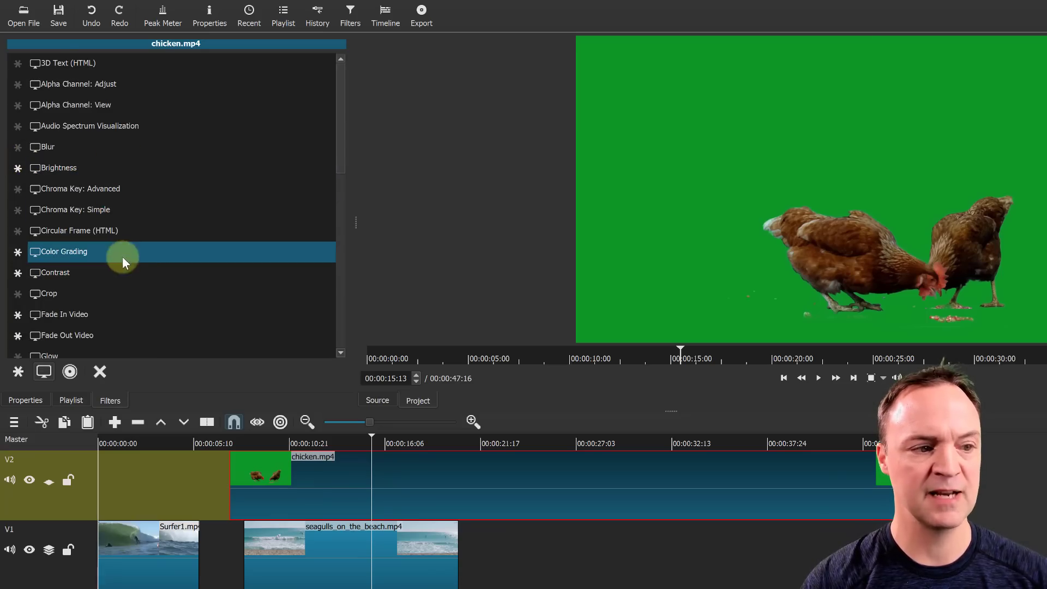
{"action": "left_click", "coordinate": [103, 191]}
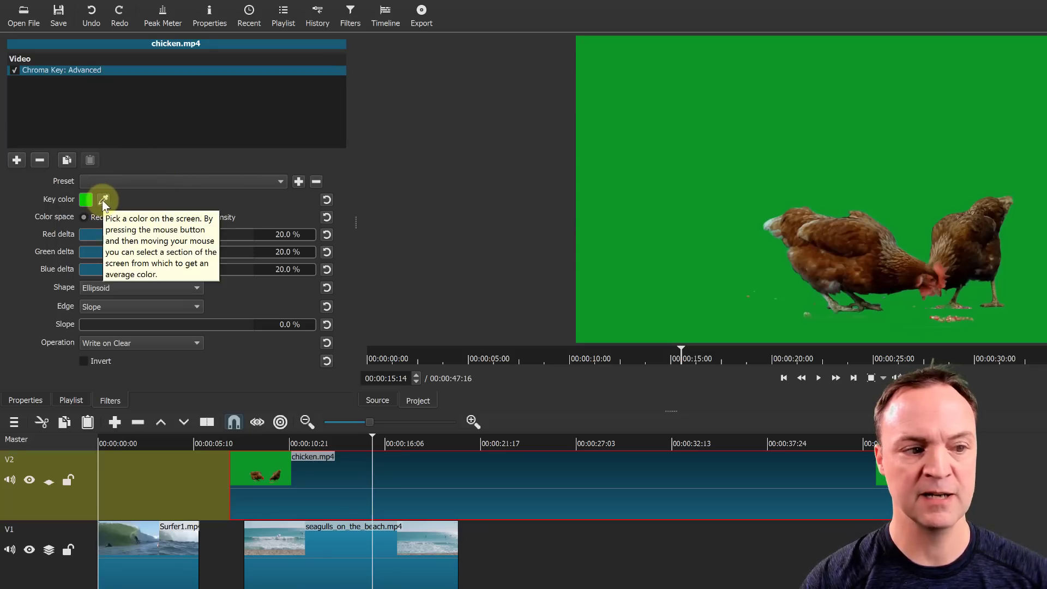
{"action": "left_click", "coordinate": [103, 200]}
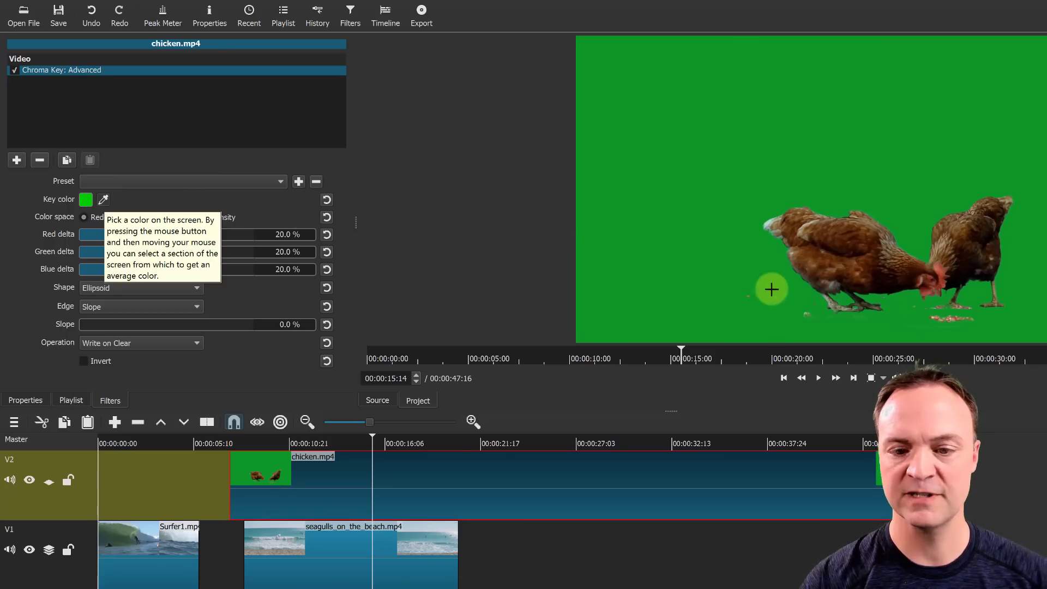
{"action": "left_click", "coordinate": [800, 289]}
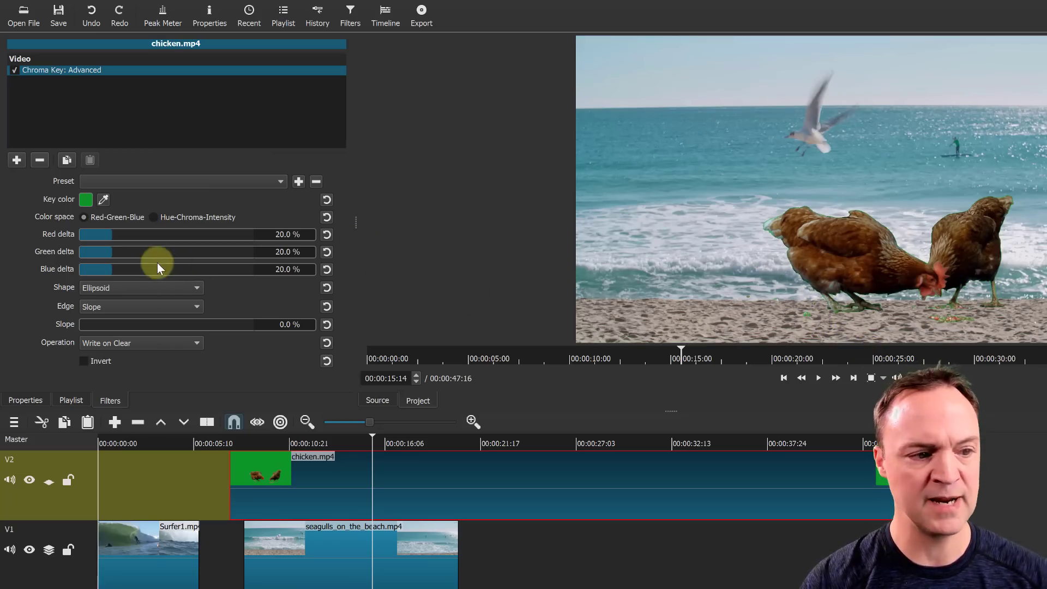
Raise the chroma key's red and green deltas to 25.7 % and its blue delta to 24.1 %.
{"action": "left_click", "coordinate": [118, 234]}
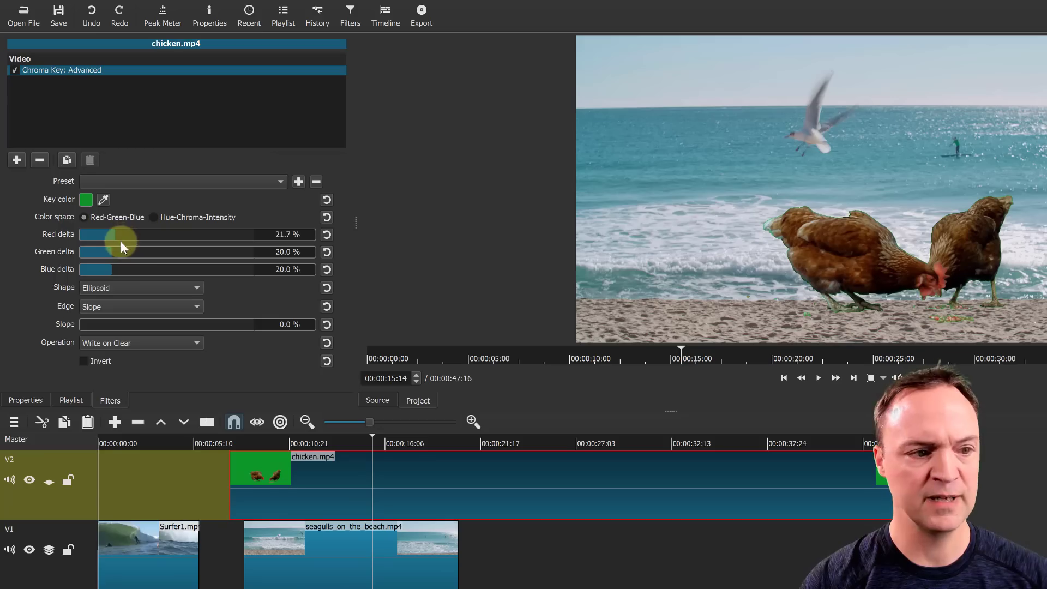
{"action": "left_click", "coordinate": [120, 252]}
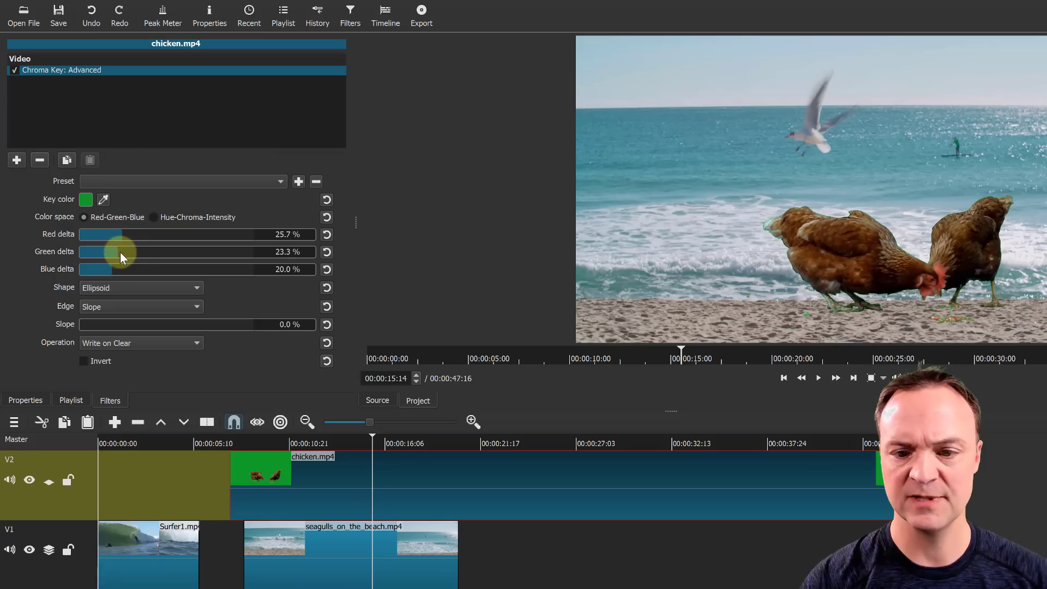
{"action": "left_click_drag", "start_coordinate": [124, 259], "coordinate": [122, 263]}
{"action": "left_click", "coordinate": [120, 271]}
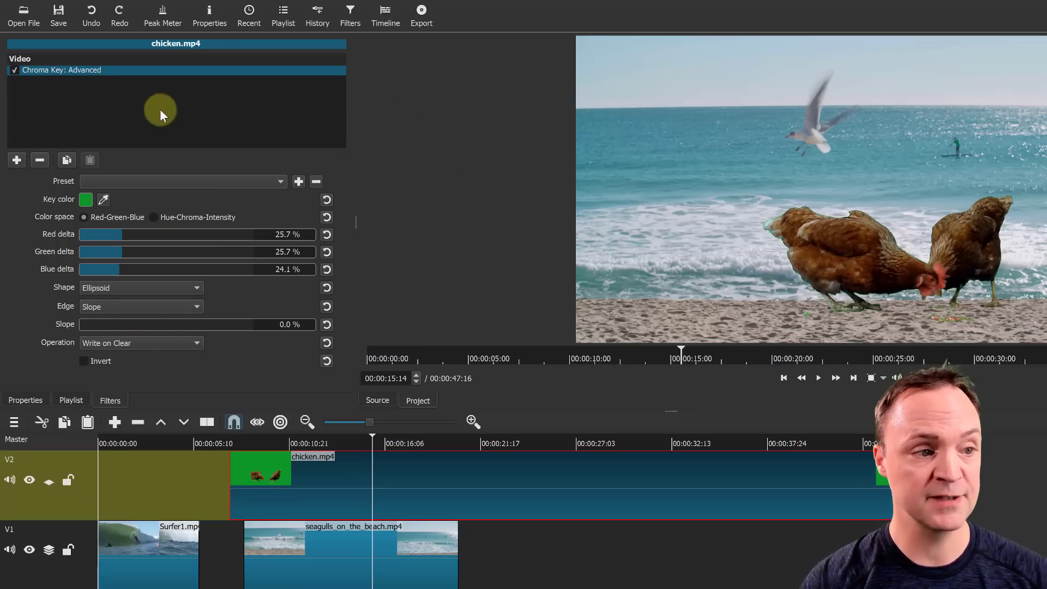
Add a Size and Position filter to chicken.mp4, scale it to 1260 x 584 at position -91, 498, and play the result.
{"action": "left_click", "coordinate": [17, 160]}
{"action": "scroll", "coordinate": [145, 270], "scroll_direction": "down", "scroll_amount": 3}
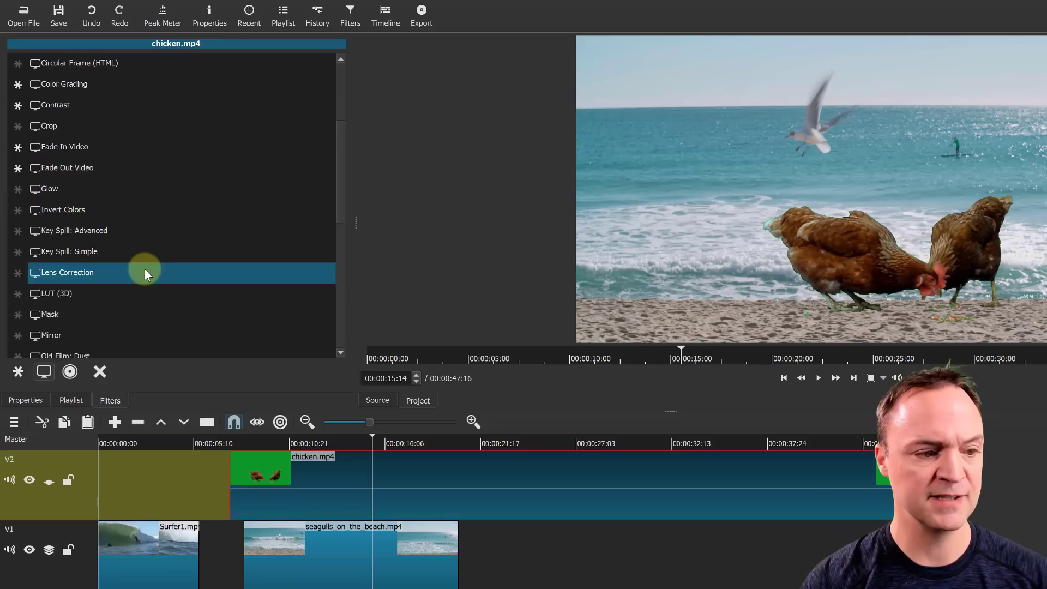
{"action": "scroll", "coordinate": [145, 269], "scroll_direction": "down", "scroll_amount": 5}
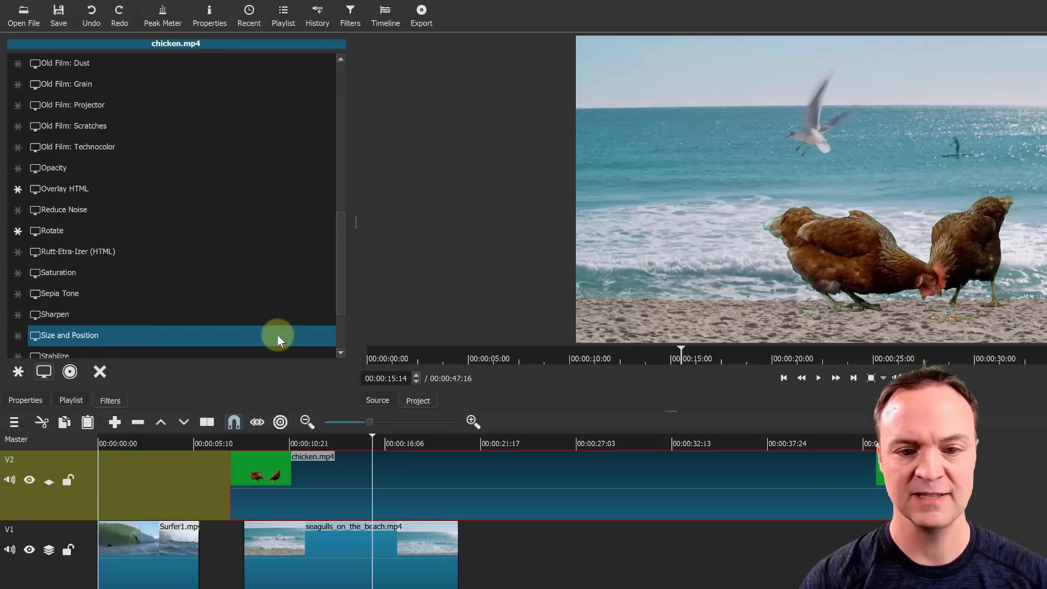
{"action": "left_click", "coordinate": [277, 337]}
{"action": "left_click_drag", "start_coordinate": [579, 40], "coordinate": [769, 180]}
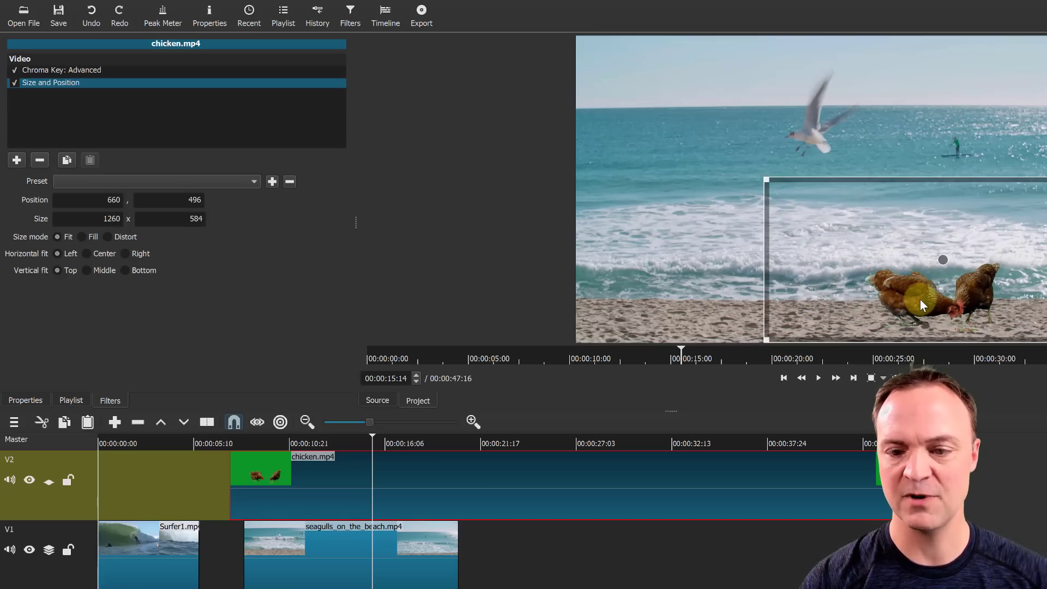
{"action": "left_click_drag", "start_coordinate": [939, 259], "coordinate": [721, 263]}
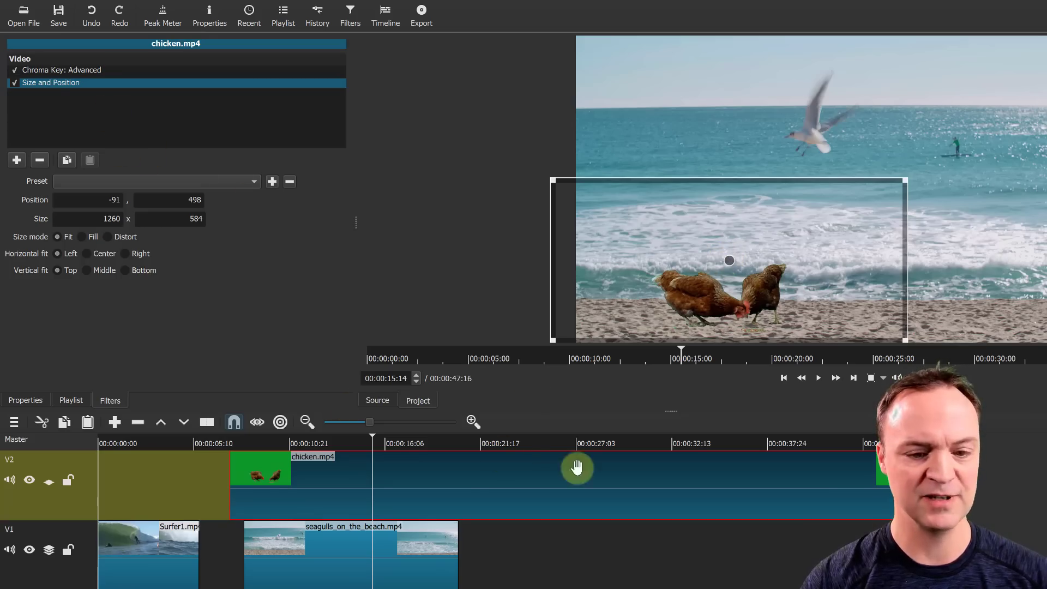
{"action": "left_click", "coordinate": [819, 378]}
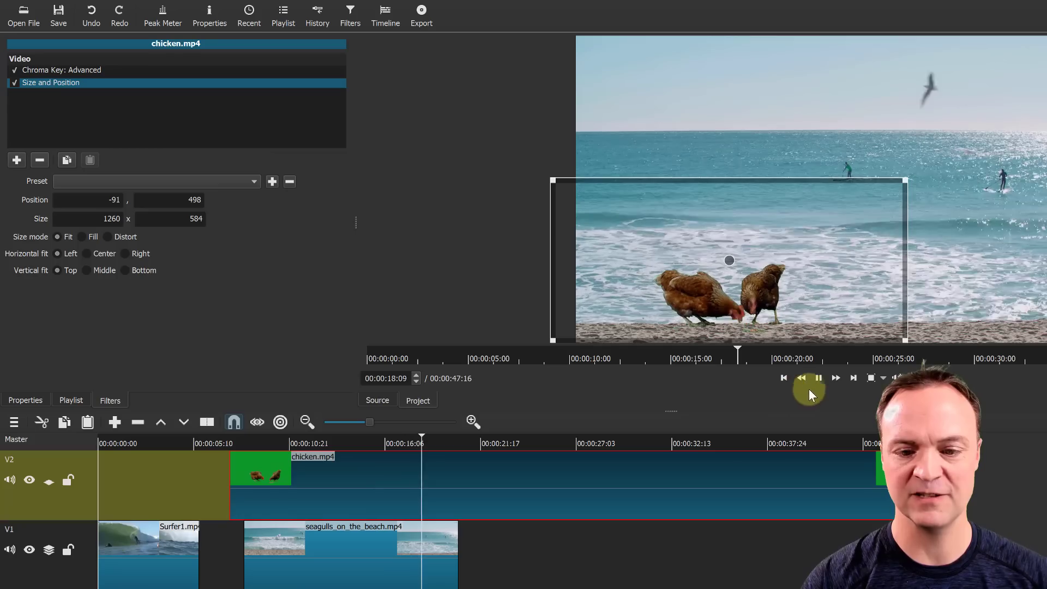
{"action": "left_click", "coordinate": [819, 380]}
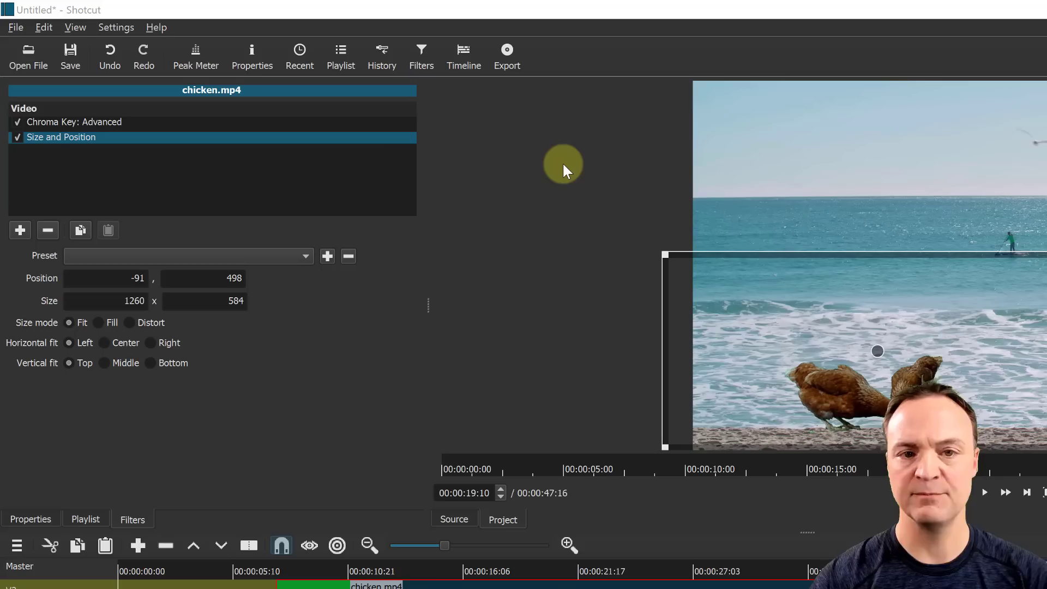
Open the export settings, try several stock presets and select DNxHD (atsc_1080p_50), keeping Timeline as the source.
{"action": "left_click", "coordinate": [505, 62]}
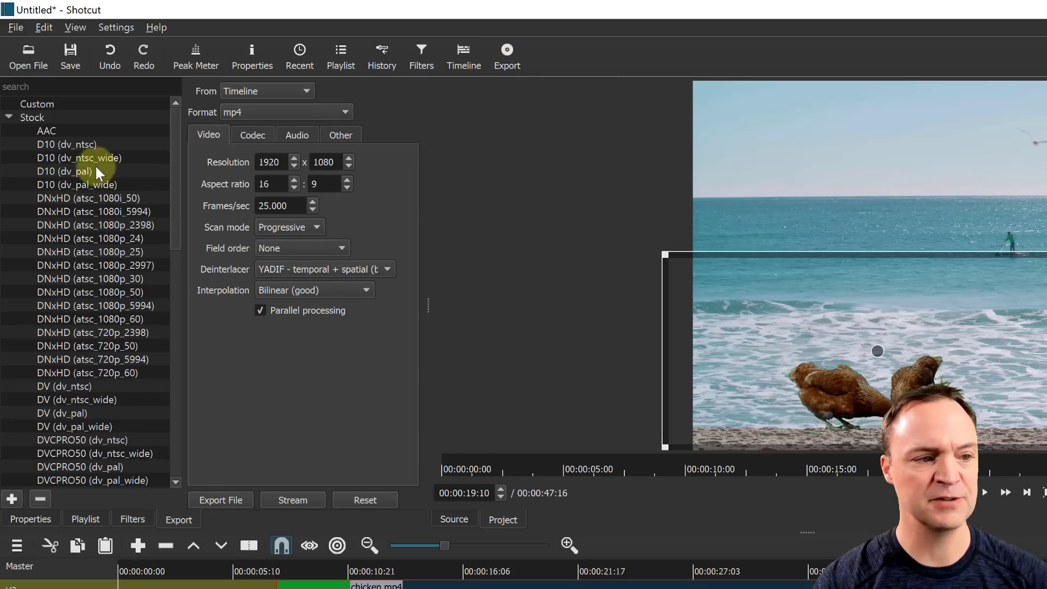
{"action": "scroll", "coordinate": [70, 193], "scroll_direction": "down", "scroll_amount": 3}
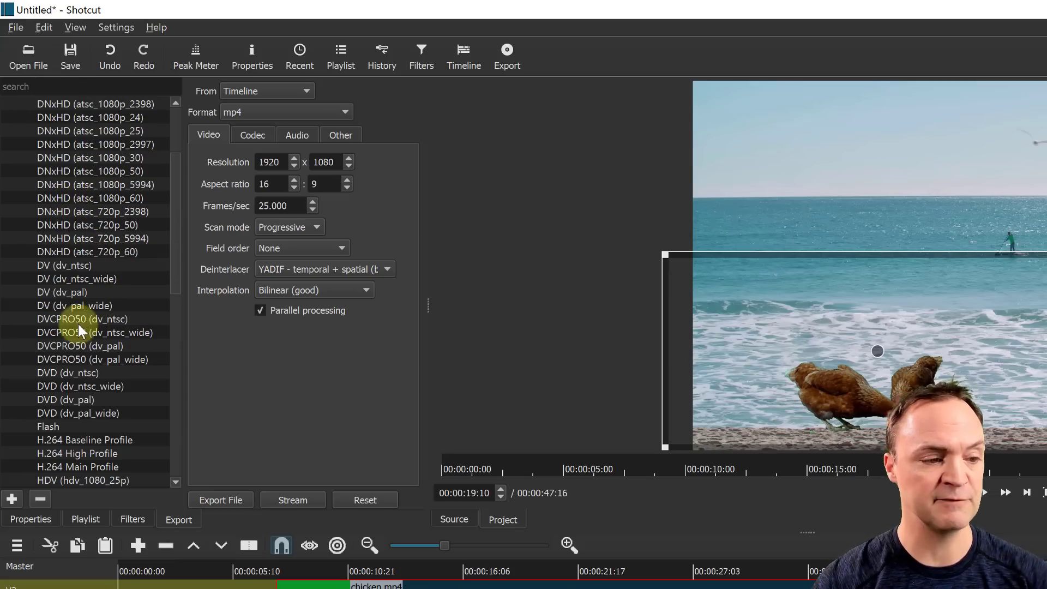
{"action": "scroll", "coordinate": [78, 316], "scroll_direction": "down", "scroll_amount": 4}
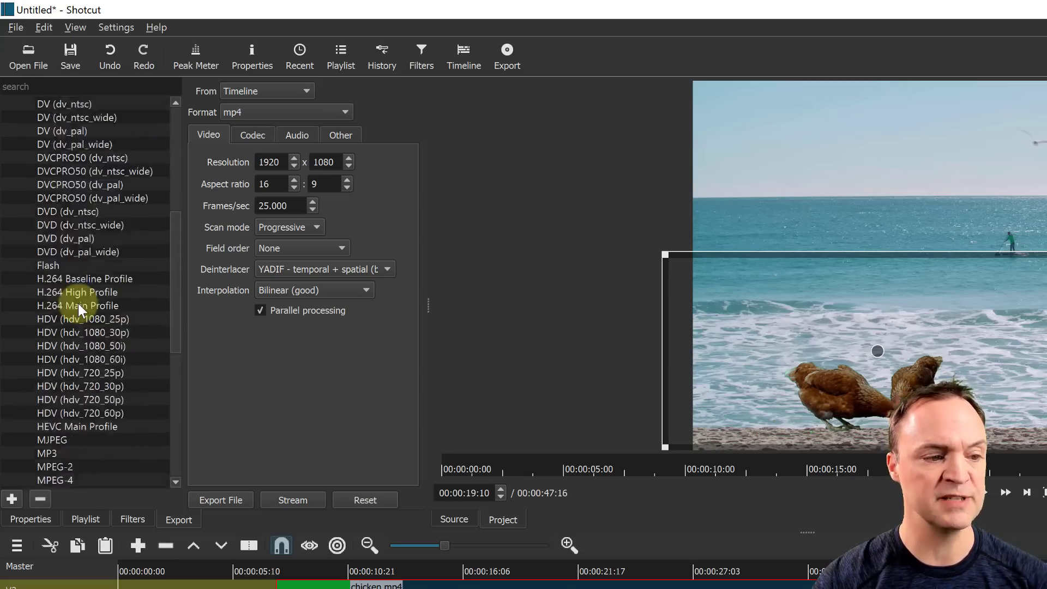
{"action": "scroll", "coordinate": [77, 303], "scroll_direction": "up", "scroll_amount": 7}
{"action": "left_click", "coordinate": [66, 319]}
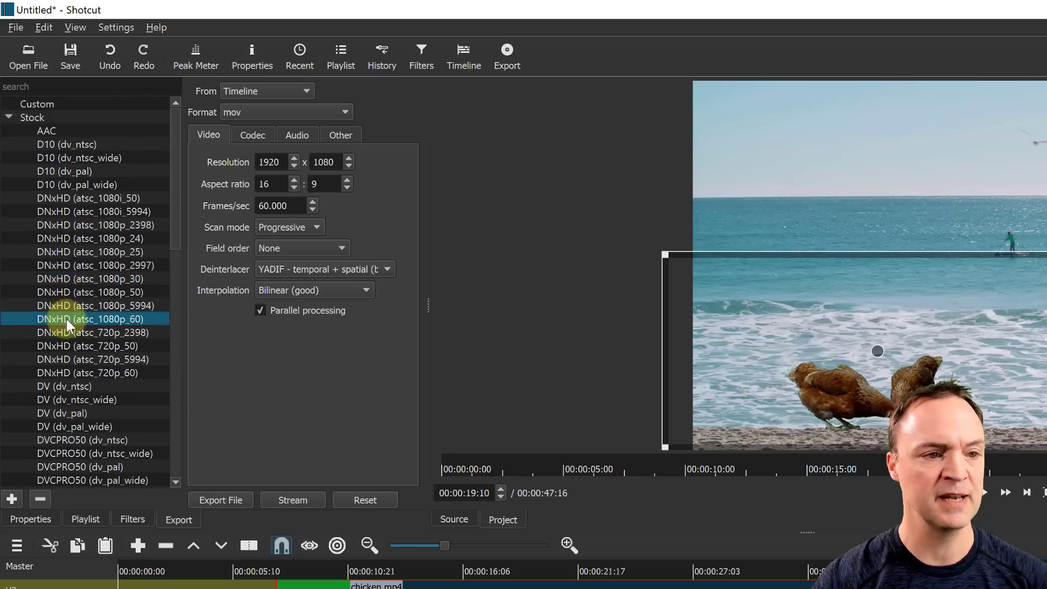
{"action": "scroll", "coordinate": [77, 327], "scroll_direction": "down", "scroll_amount": 1}
{"action": "left_click", "coordinate": [90, 343]}
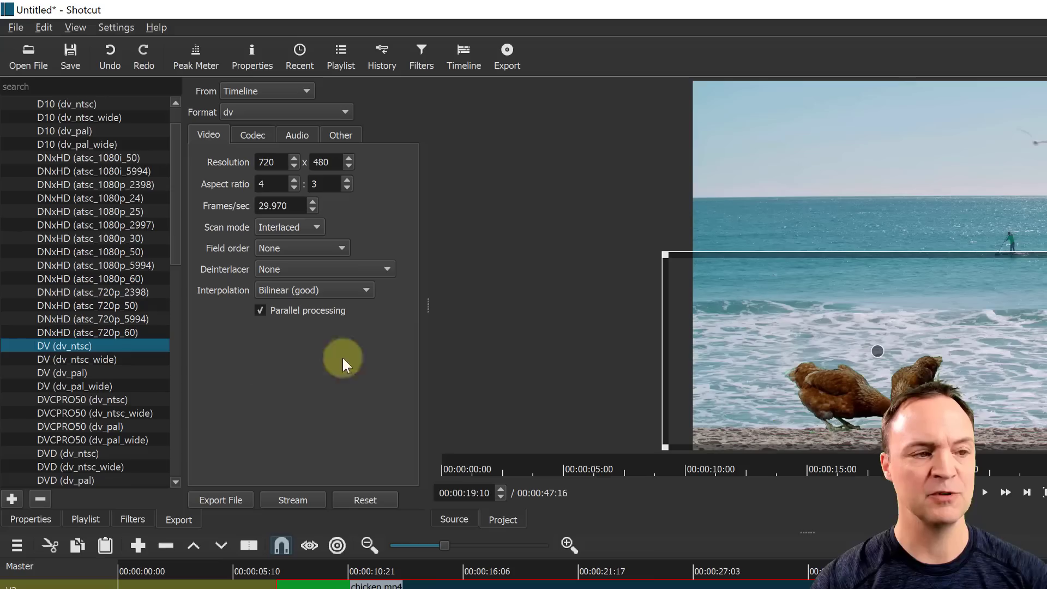
{"action": "scroll", "coordinate": [90, 216], "scroll_direction": "up", "scroll_amount": 1}
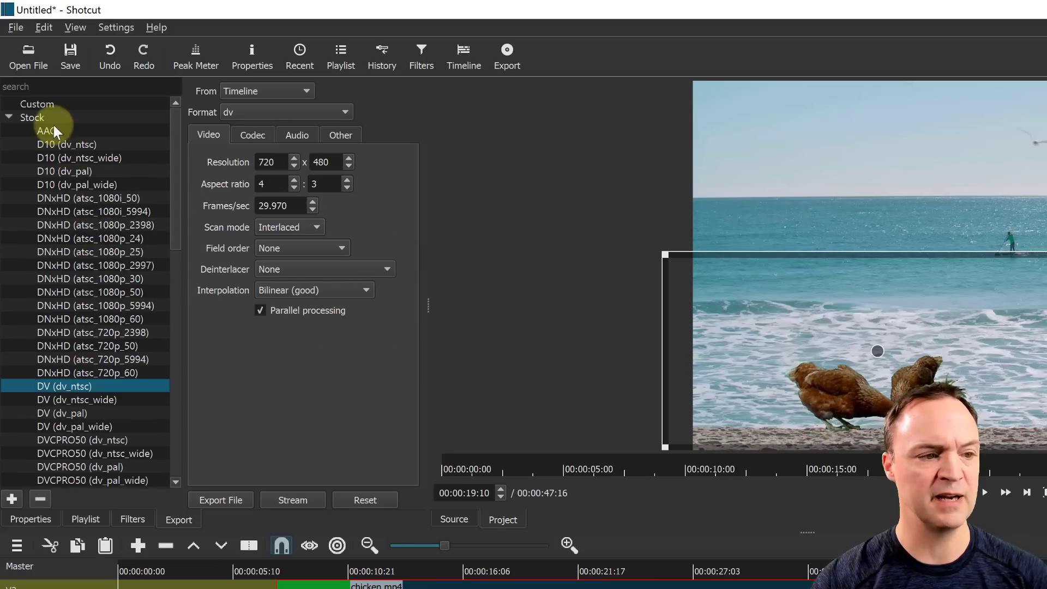
{"action": "left_click", "coordinate": [86, 292]}
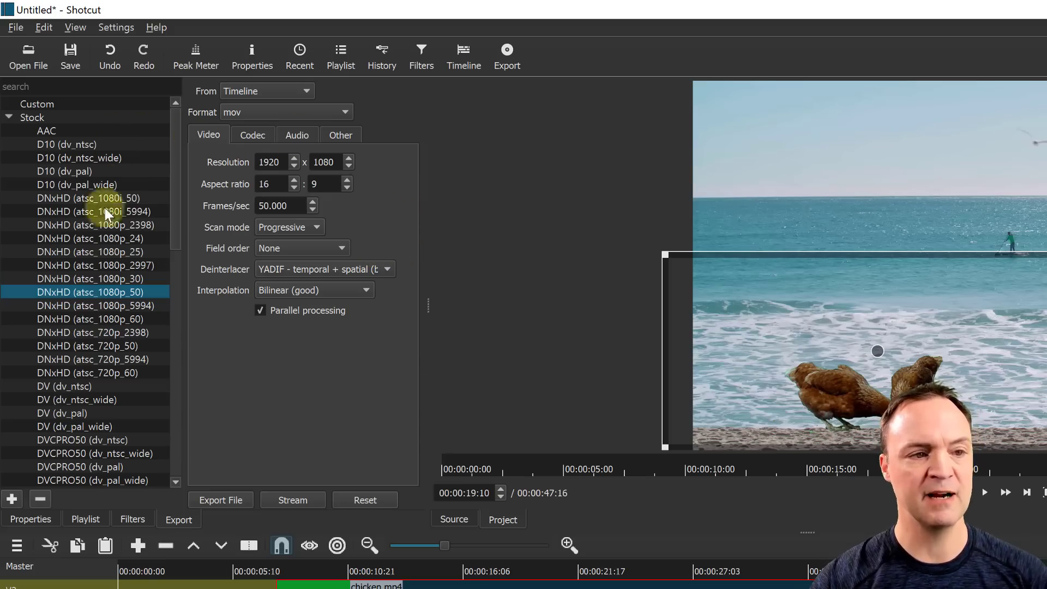
{"action": "left_click", "coordinate": [305, 93]}
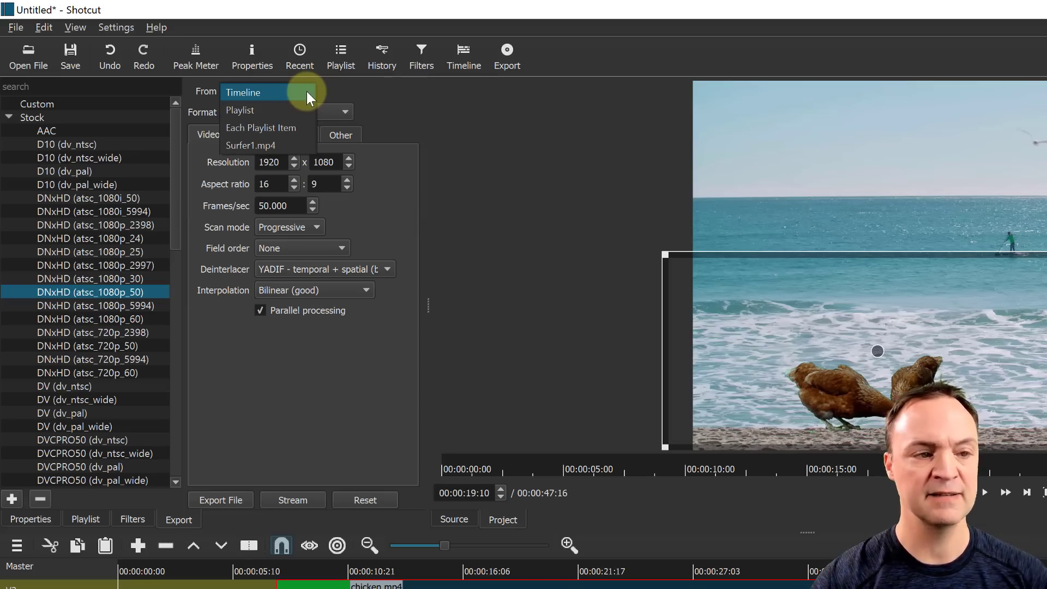
{"action": "left_click", "coordinate": [301, 96]}
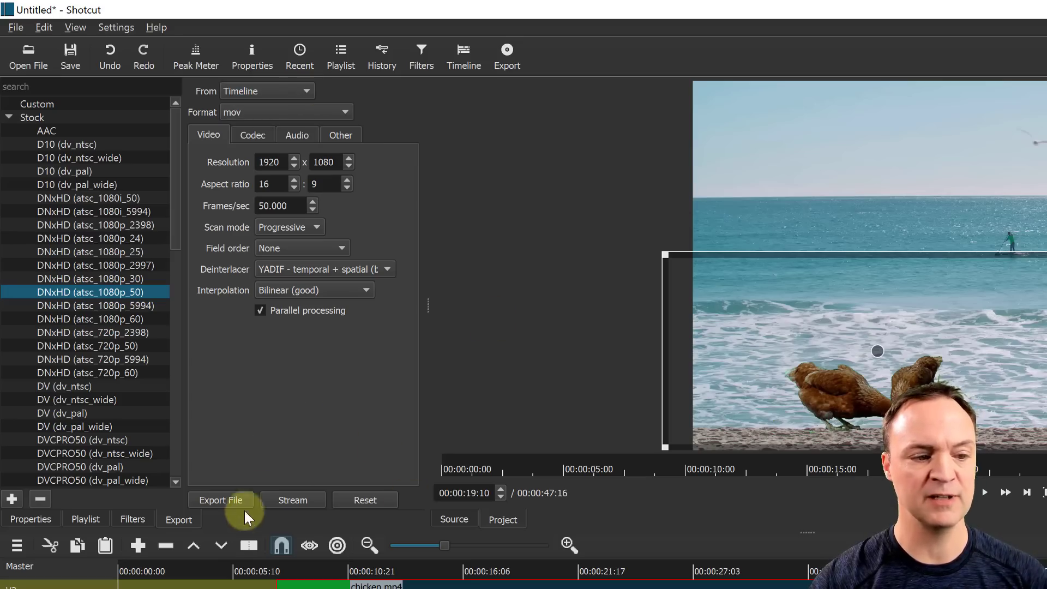
Export the timeline to a file named finish in the Shotcut folder on the Desktop.
{"action": "left_click", "coordinate": [220, 500]}
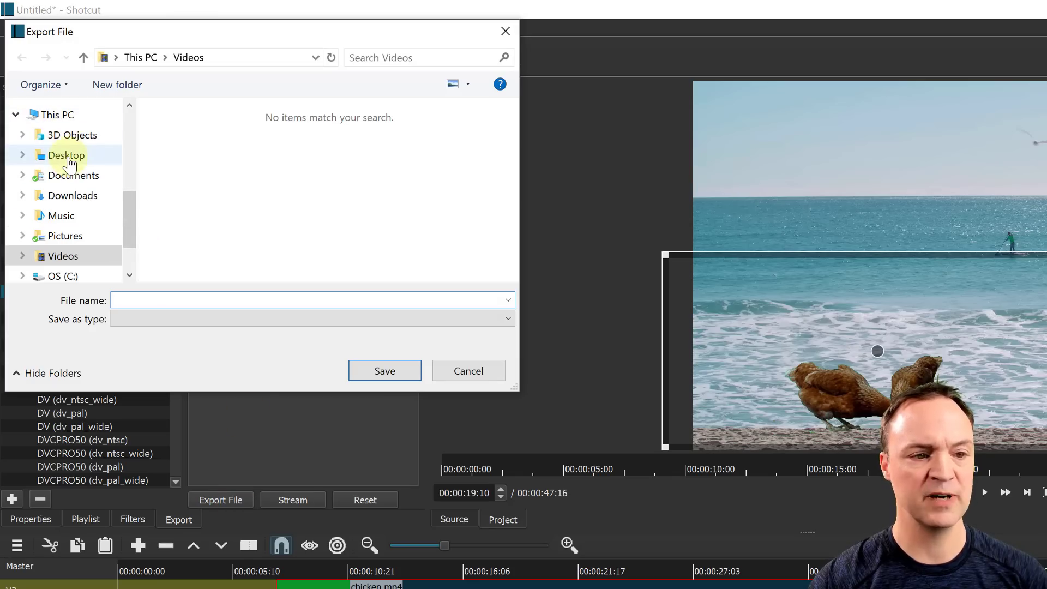
{"action": "left_click", "coordinate": [67, 155]}
{"action": "left_click_drag", "start_coordinate": [517, 128], "coordinate": [509, 178]}
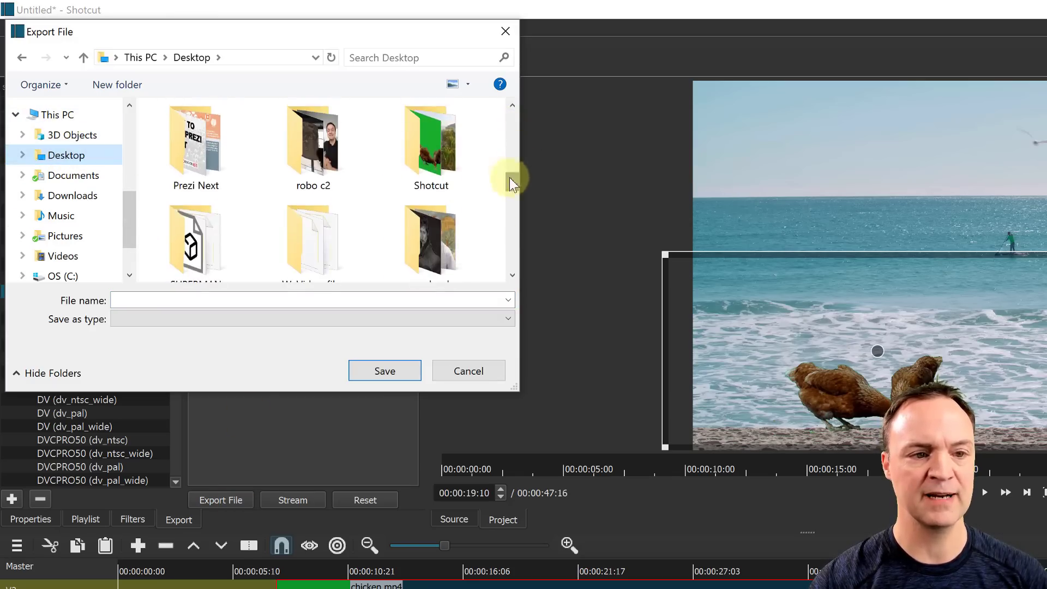
{"action": "double_click", "coordinate": [413, 161]}
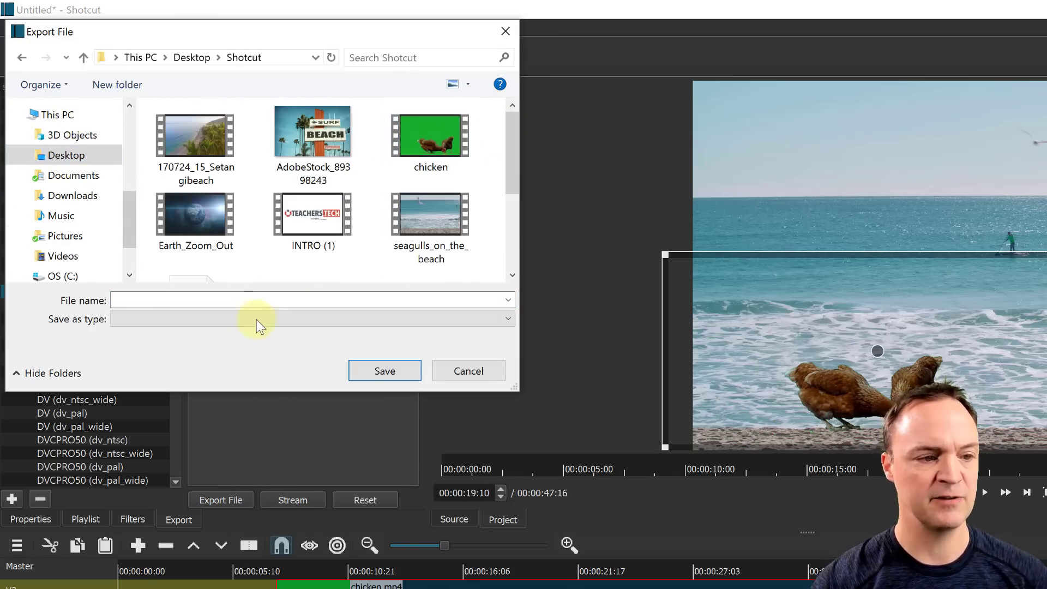
{"action": "type", "text": "finish"}
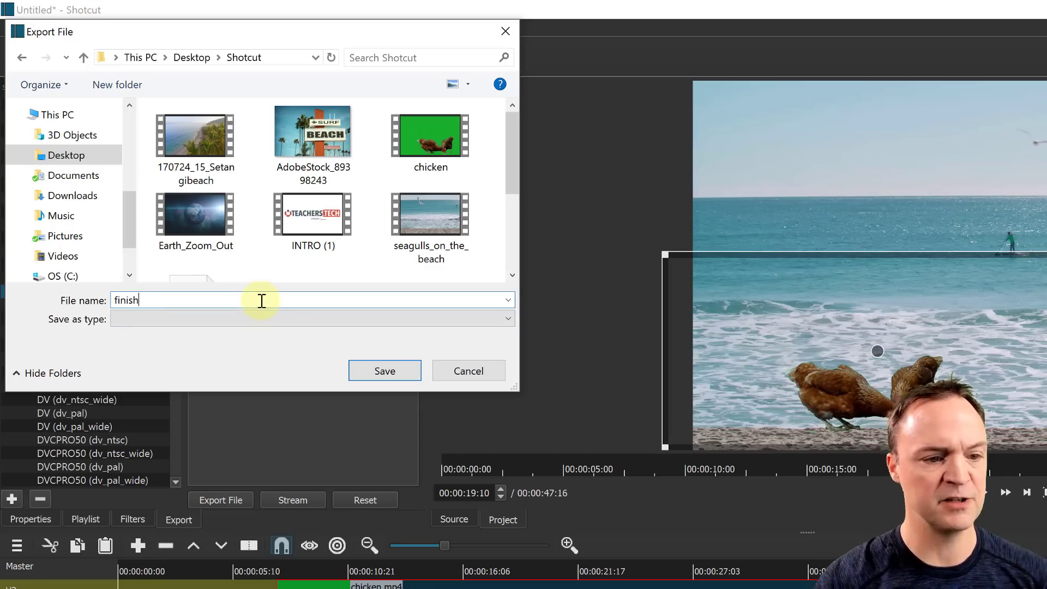
{"action": "left_click", "coordinate": [396, 371]}
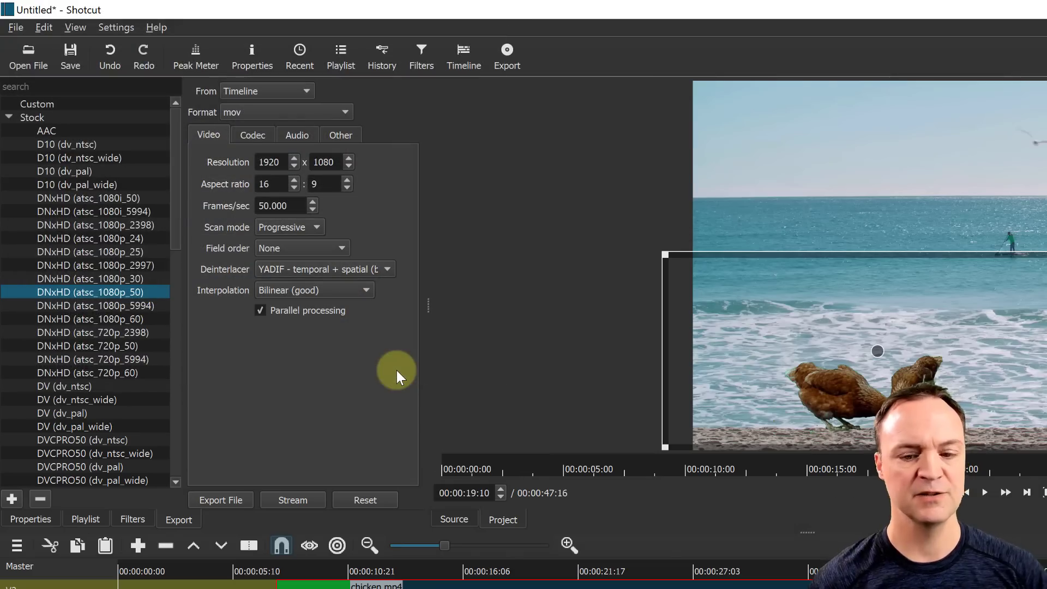